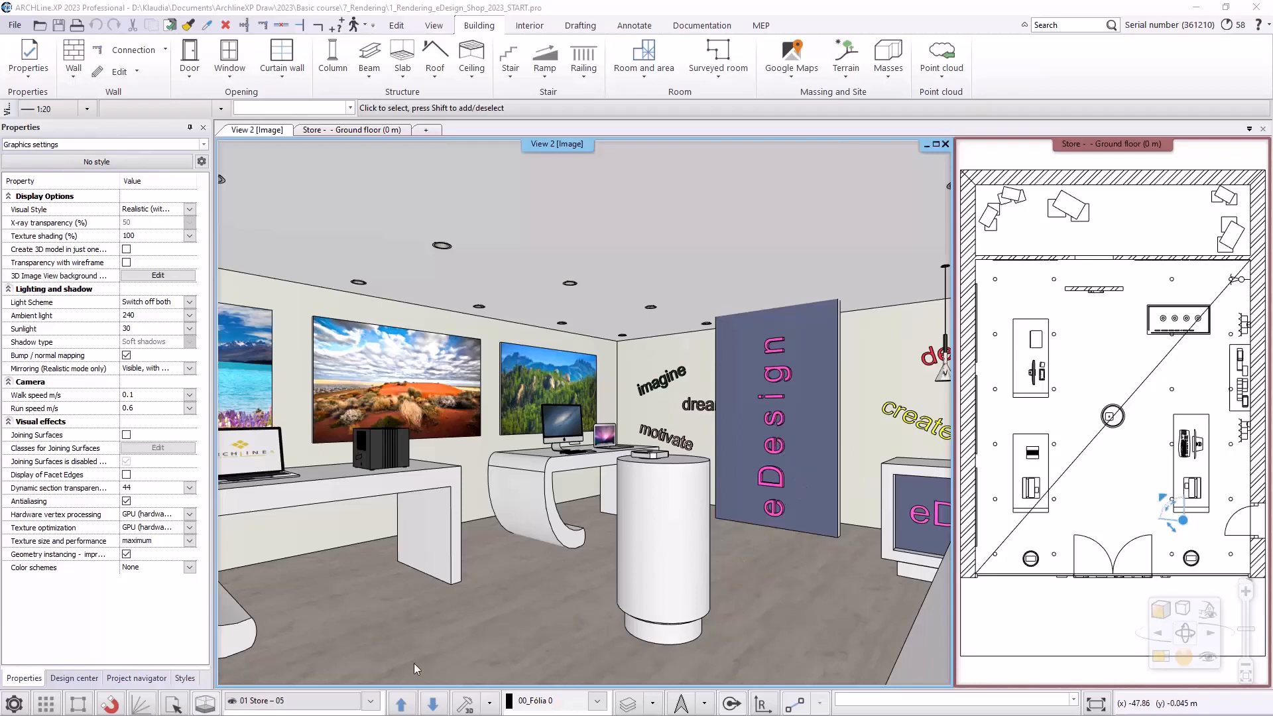
Cycle through the saved store perspective views, including the outside view, and return to 01 Store – 05
{"action": "left_click", "coordinate": [372, 704]}
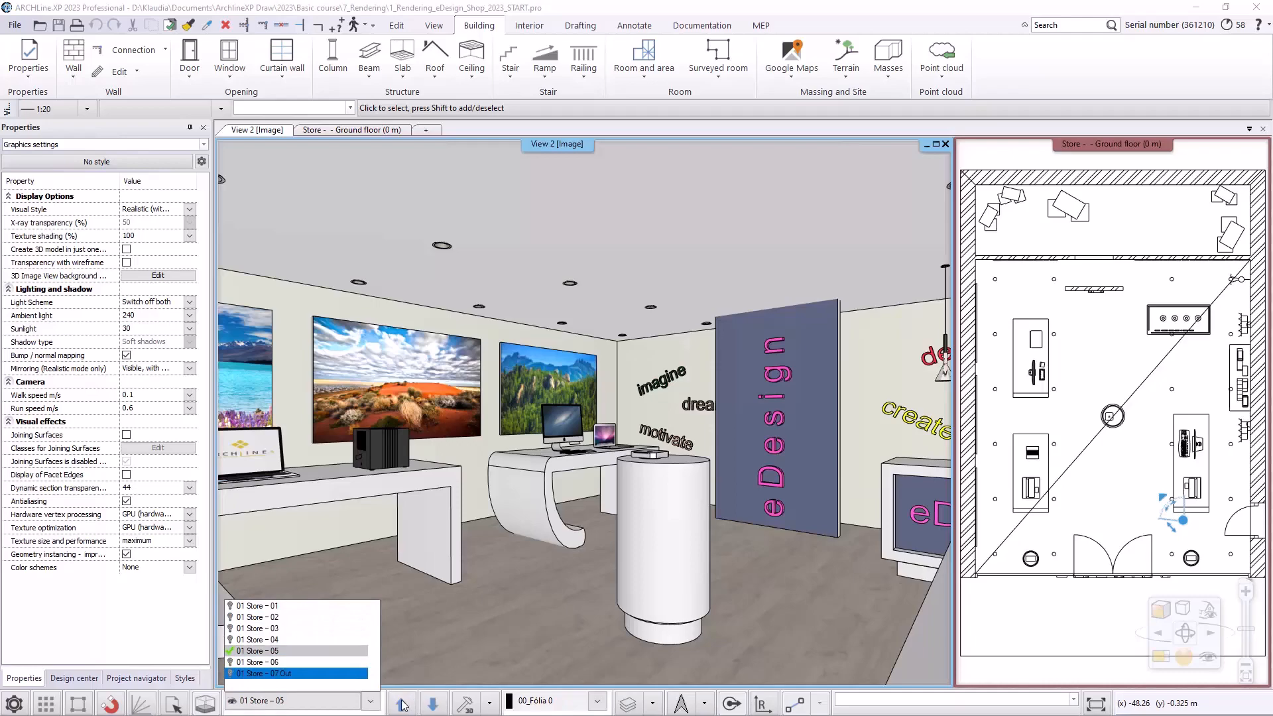
{"action": "left_click", "coordinate": [436, 708]}
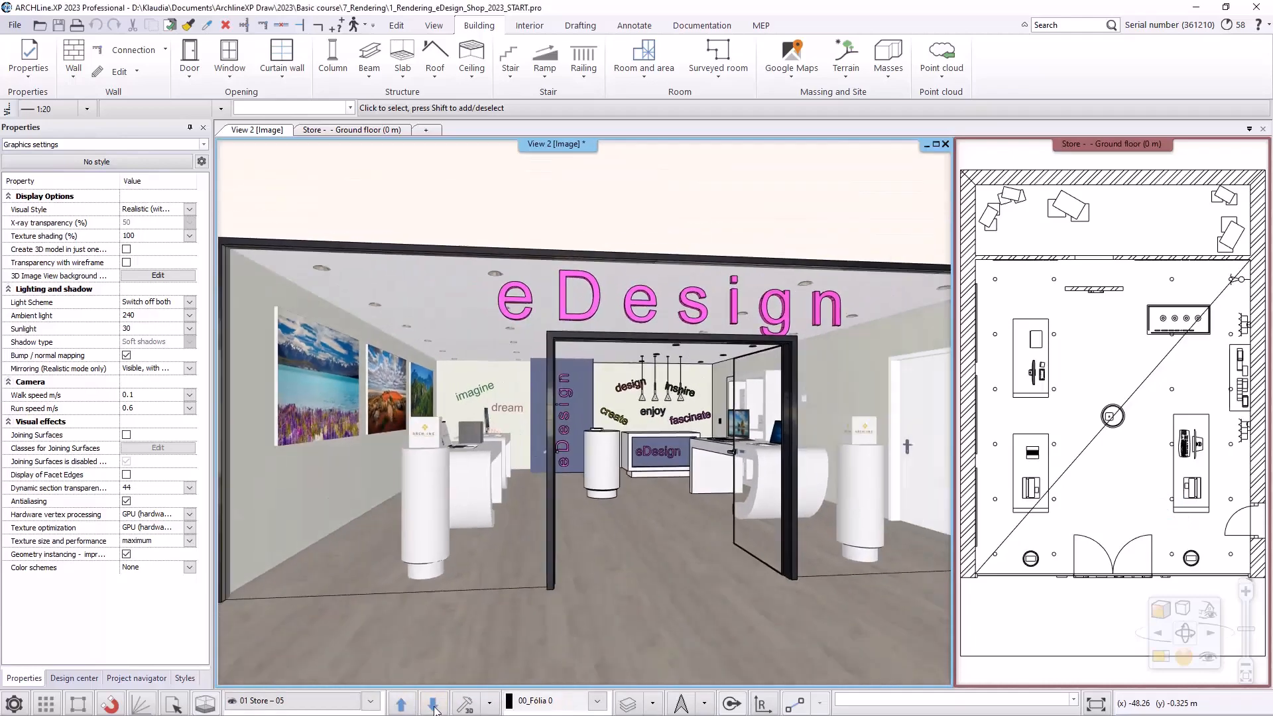
{"action": "left_click", "coordinate": [435, 712]}
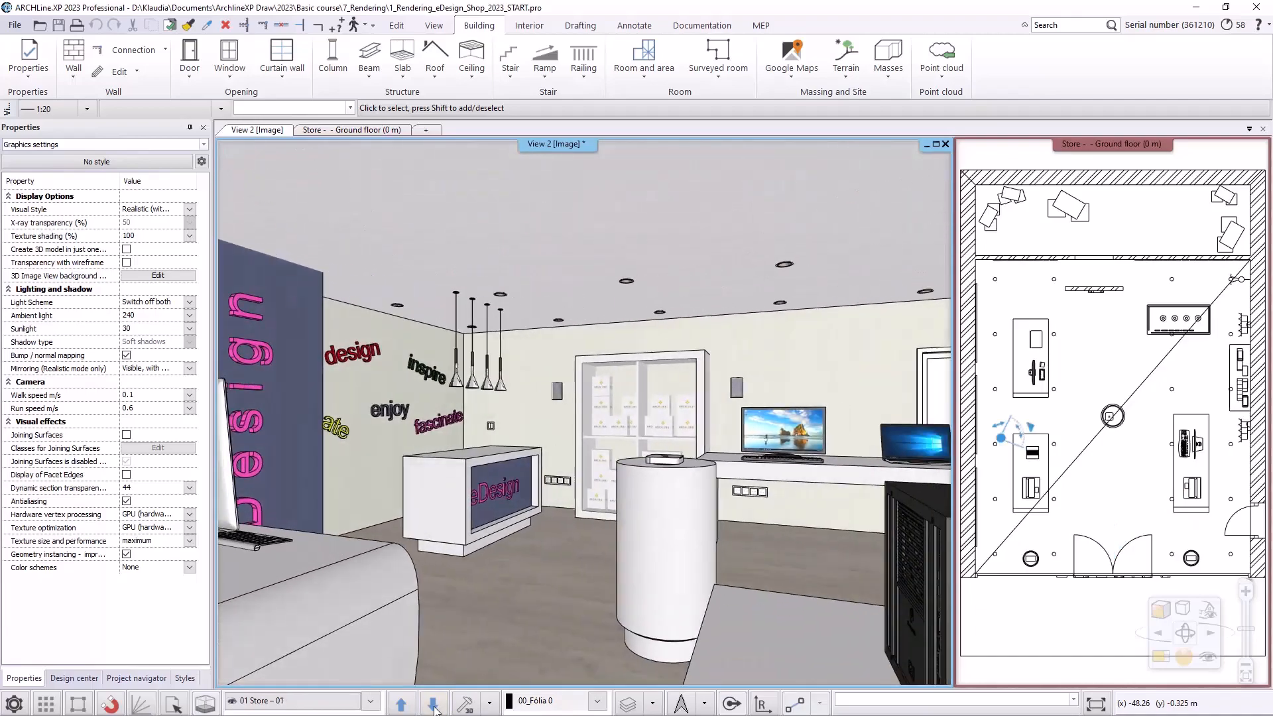
{"action": "left_click", "coordinate": [434, 707]}
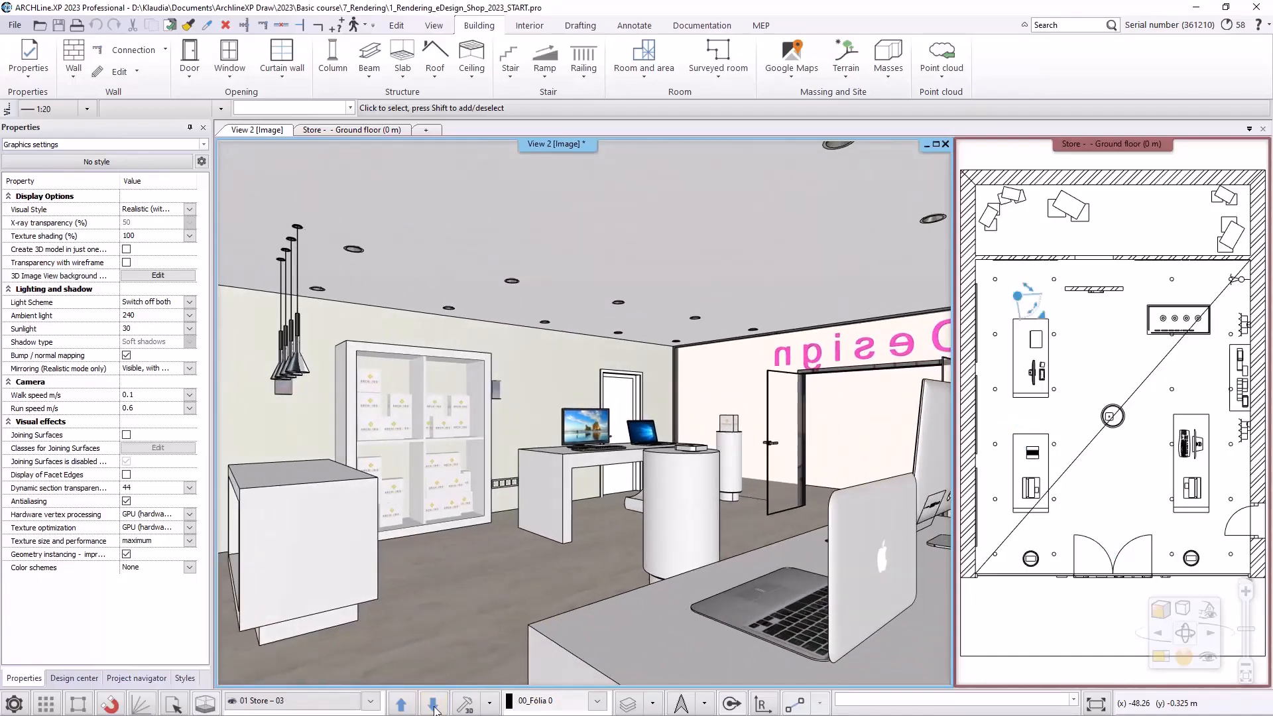
{"action": "left_click", "coordinate": [434, 707]}
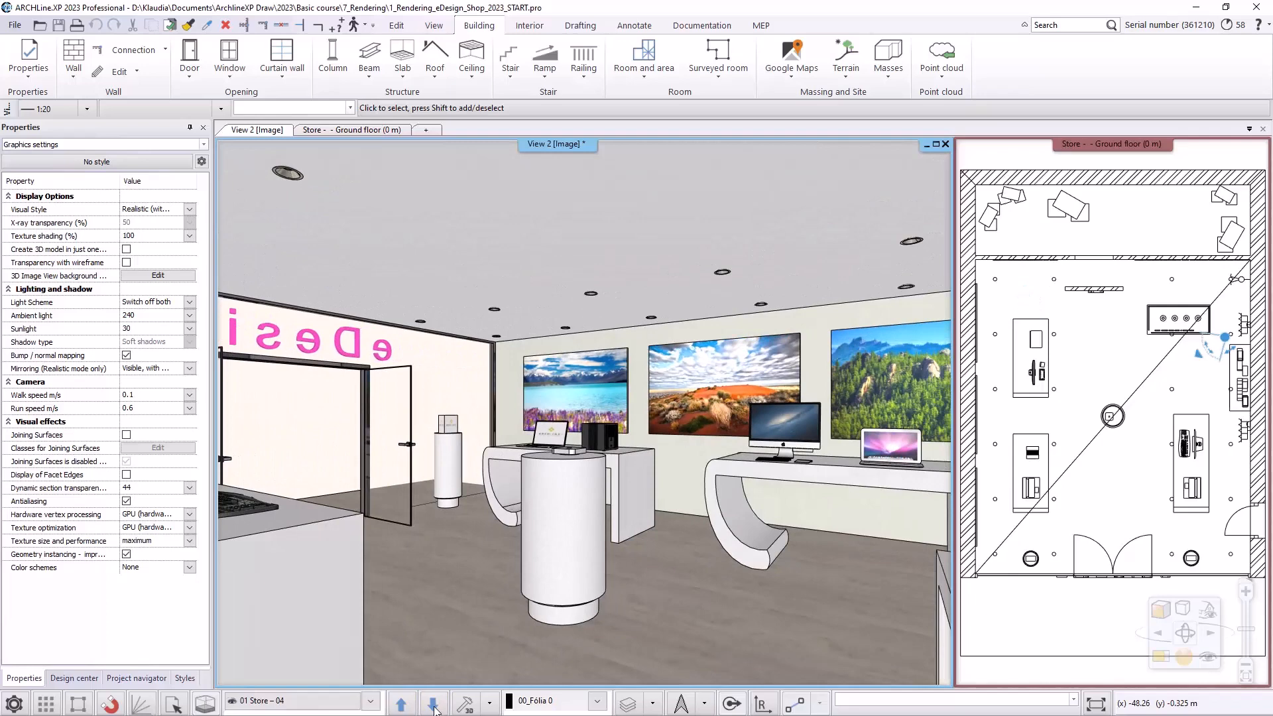
{"action": "left_click", "coordinate": [433, 707]}
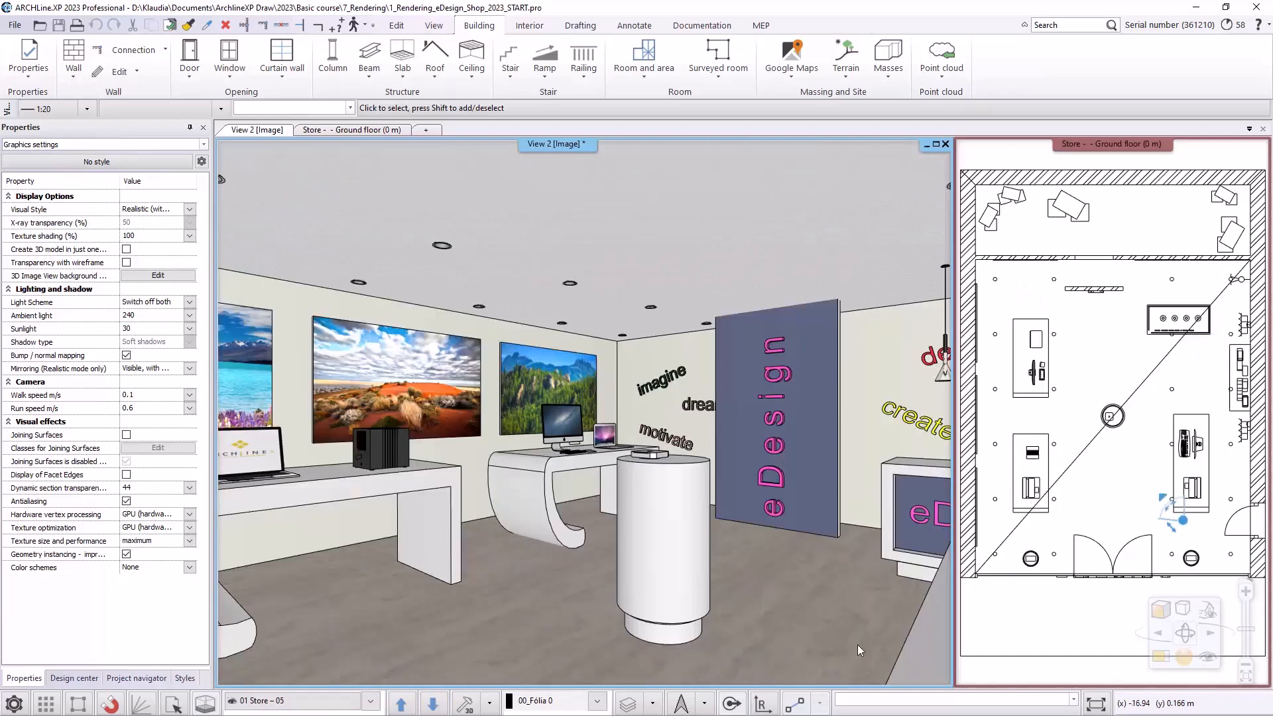
Activate the ground floor plan and review which layers are visible and how many elements they hold with Layer walk
{"action": "left_click", "coordinate": [996, 636]}
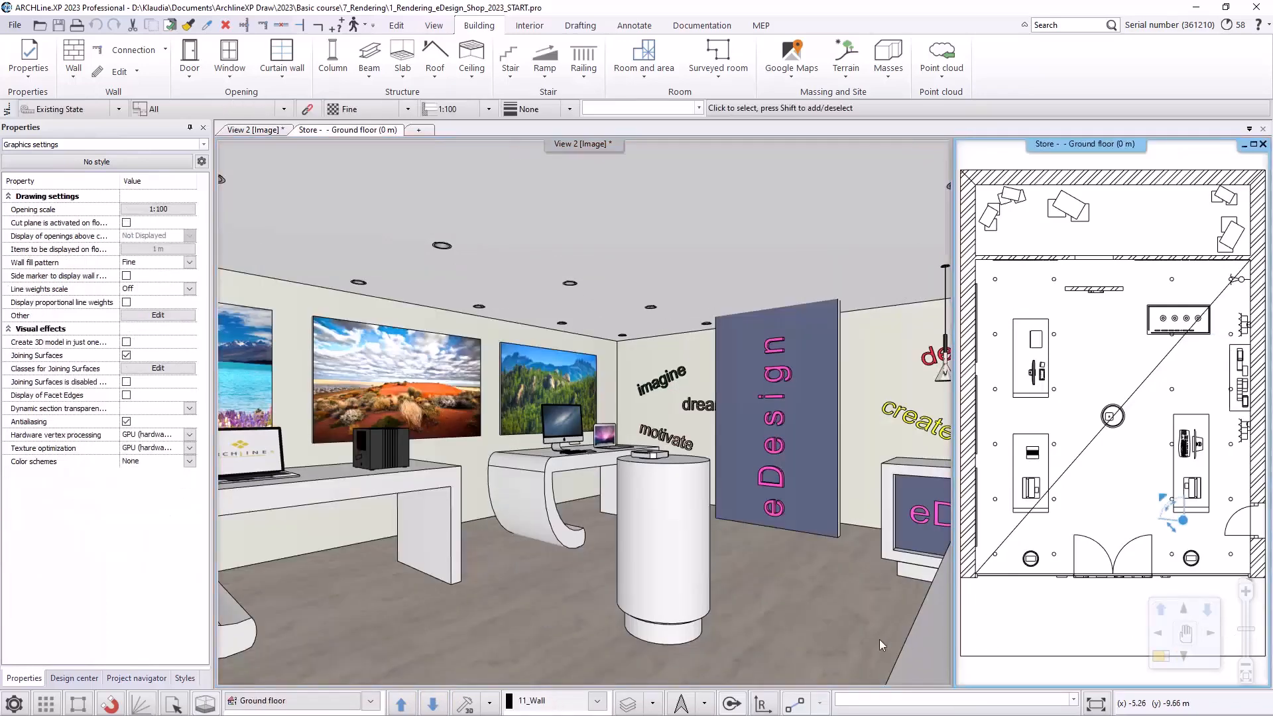
{"action": "left_click", "coordinate": [653, 702]}
{"action": "left_click", "coordinate": [689, 638]}
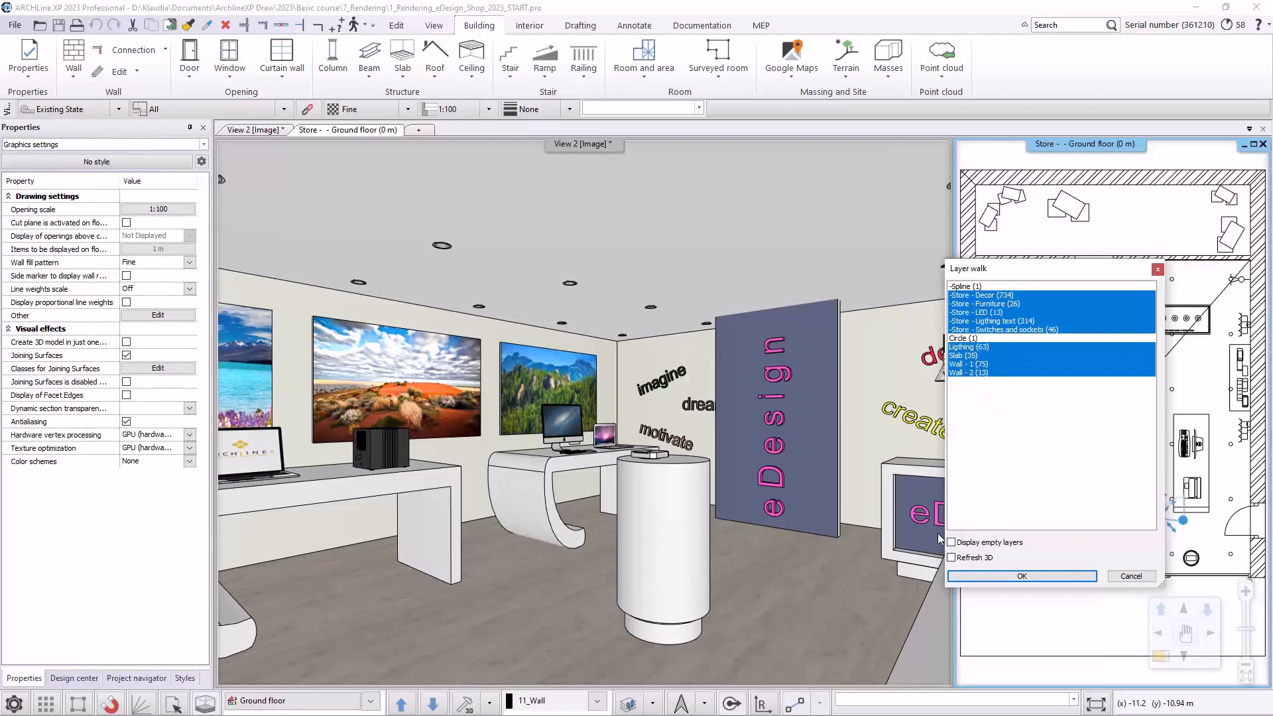
{"action": "left_click", "coordinate": [1022, 576]}
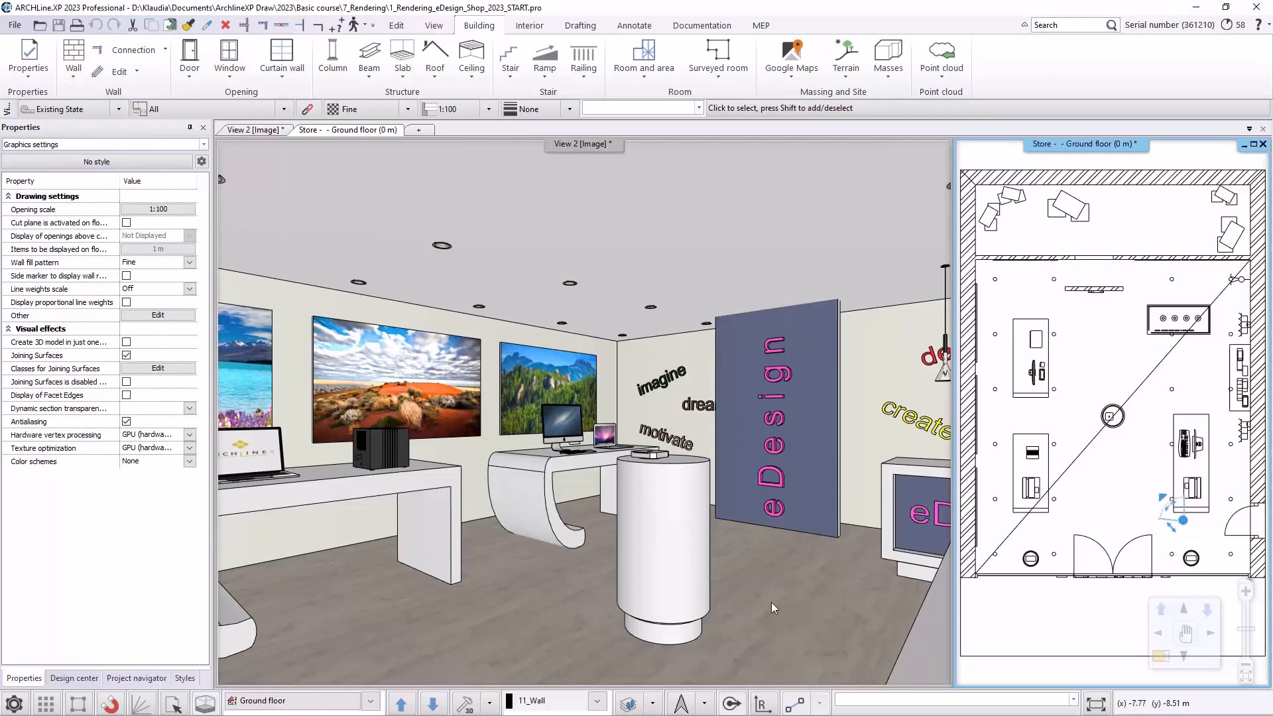
Examine the Level of Geometry settings and surface count for View 2 through Build 3D model, and accept them
{"action": "left_click", "coordinate": [489, 700]}
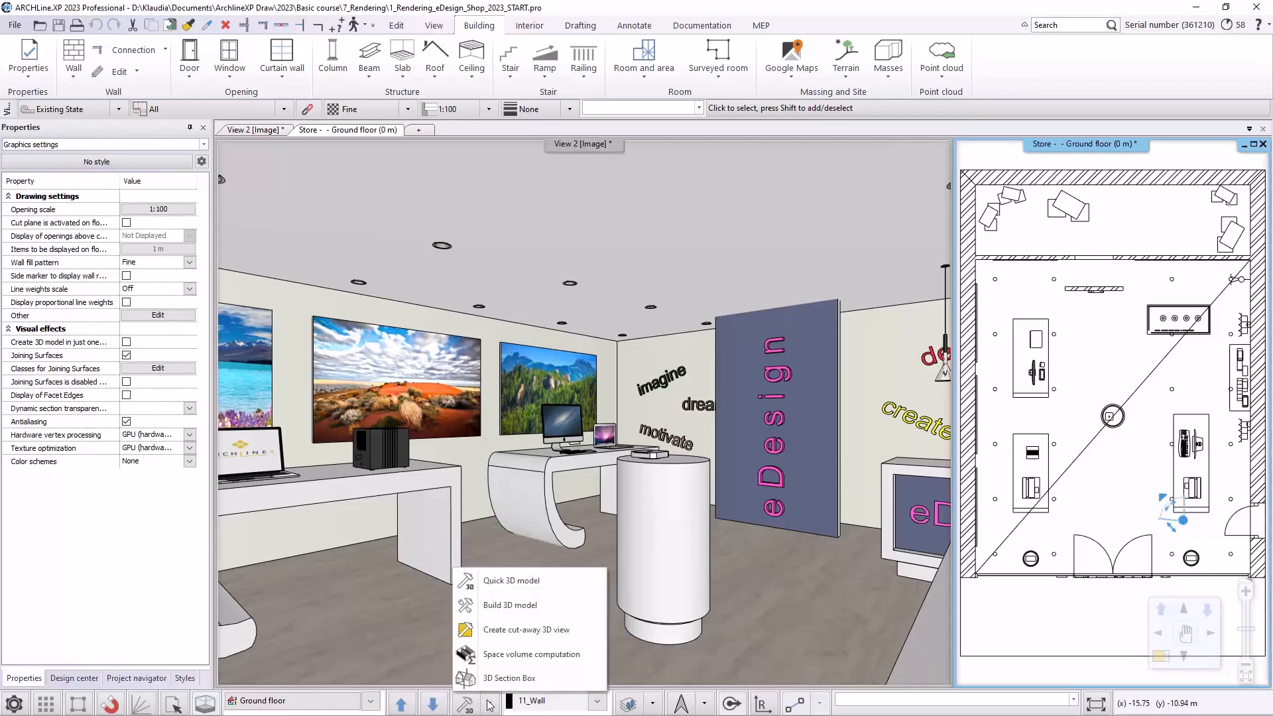
{"action": "left_click", "coordinate": [512, 605]}
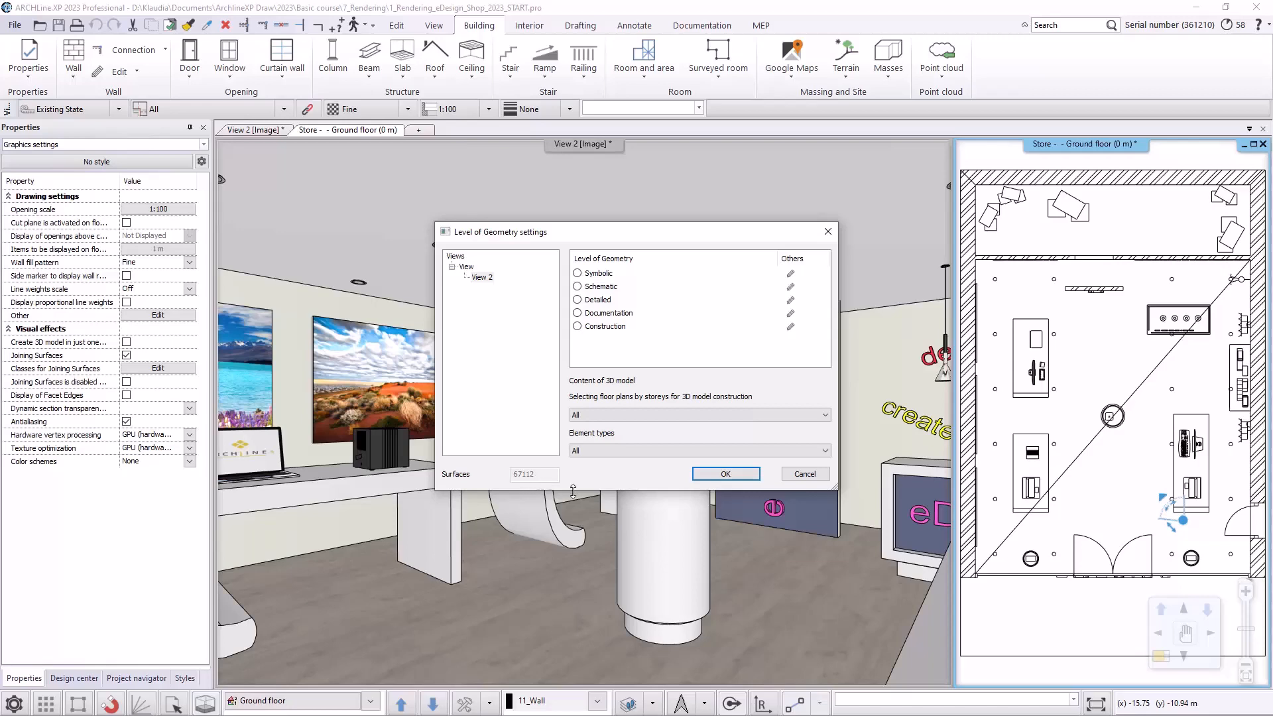
{"action": "left_click", "coordinate": [712, 474]}
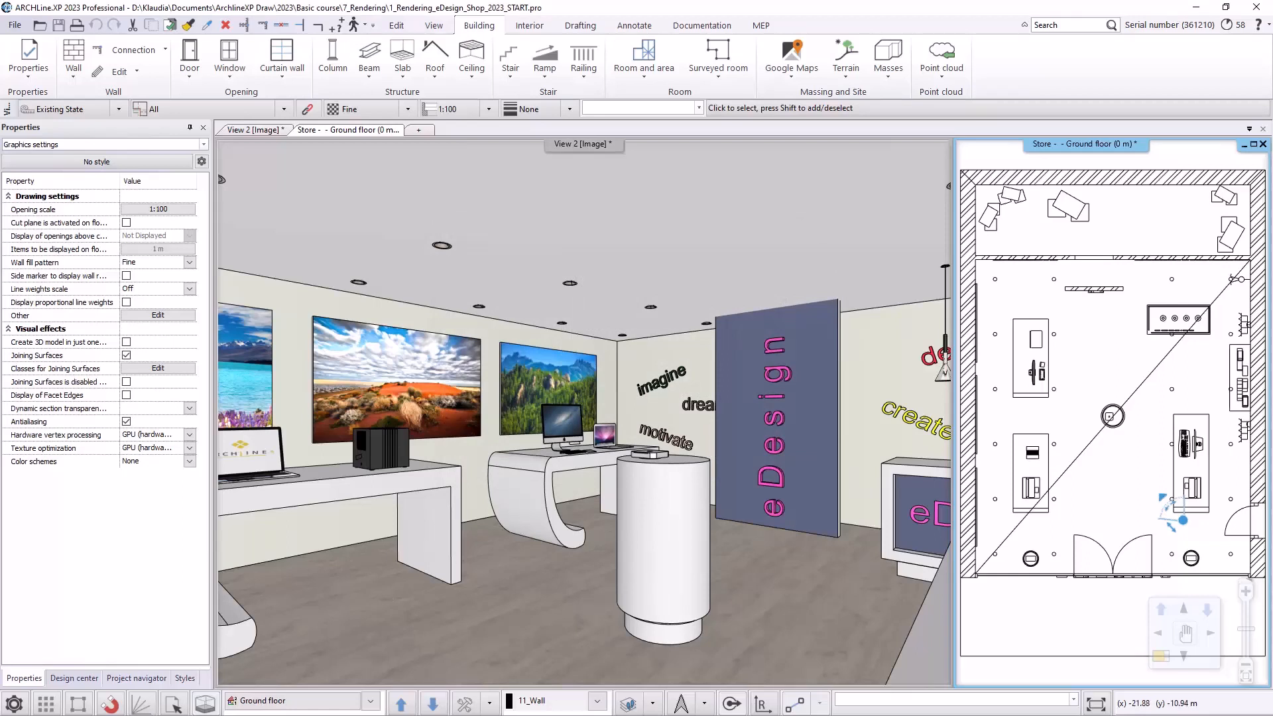
Run dxdiag from Windows search to examine the computer's processor and memory, and close the diagnostic tool
{"action": "key", "text": "super"}
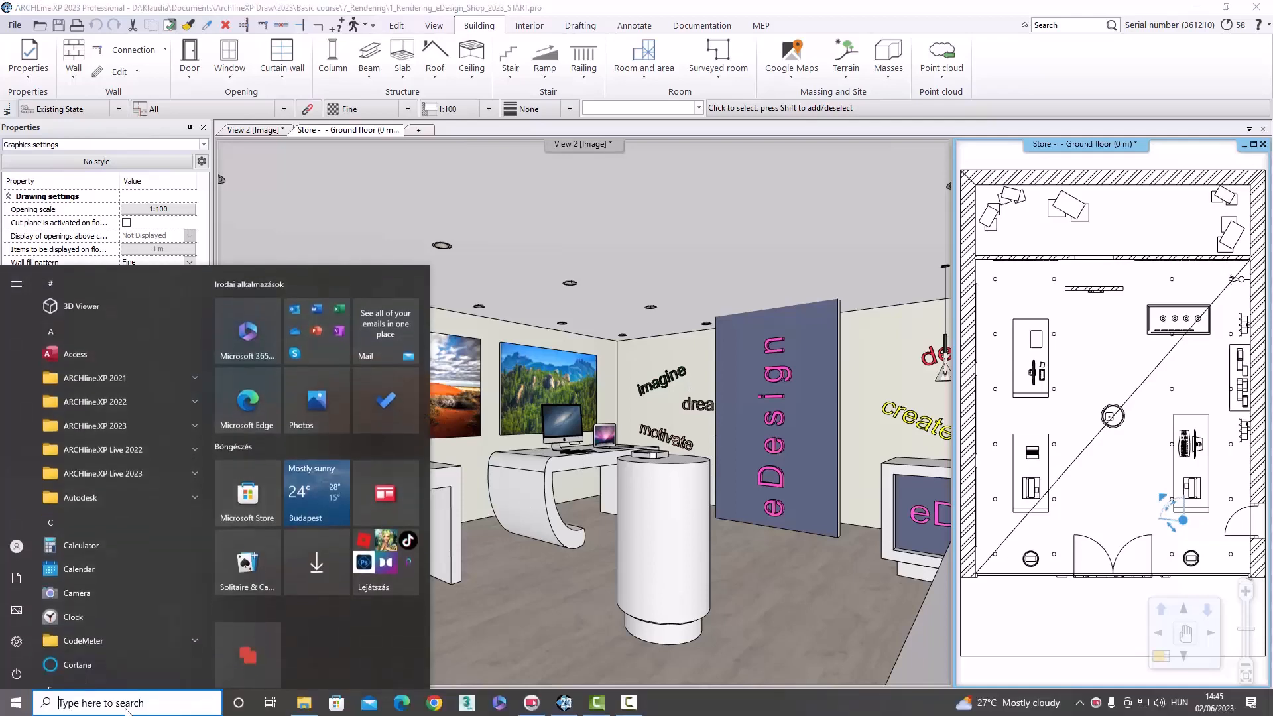
{"action": "left_click", "coordinate": [123, 702]}
{"action": "type", "text": "dx"}
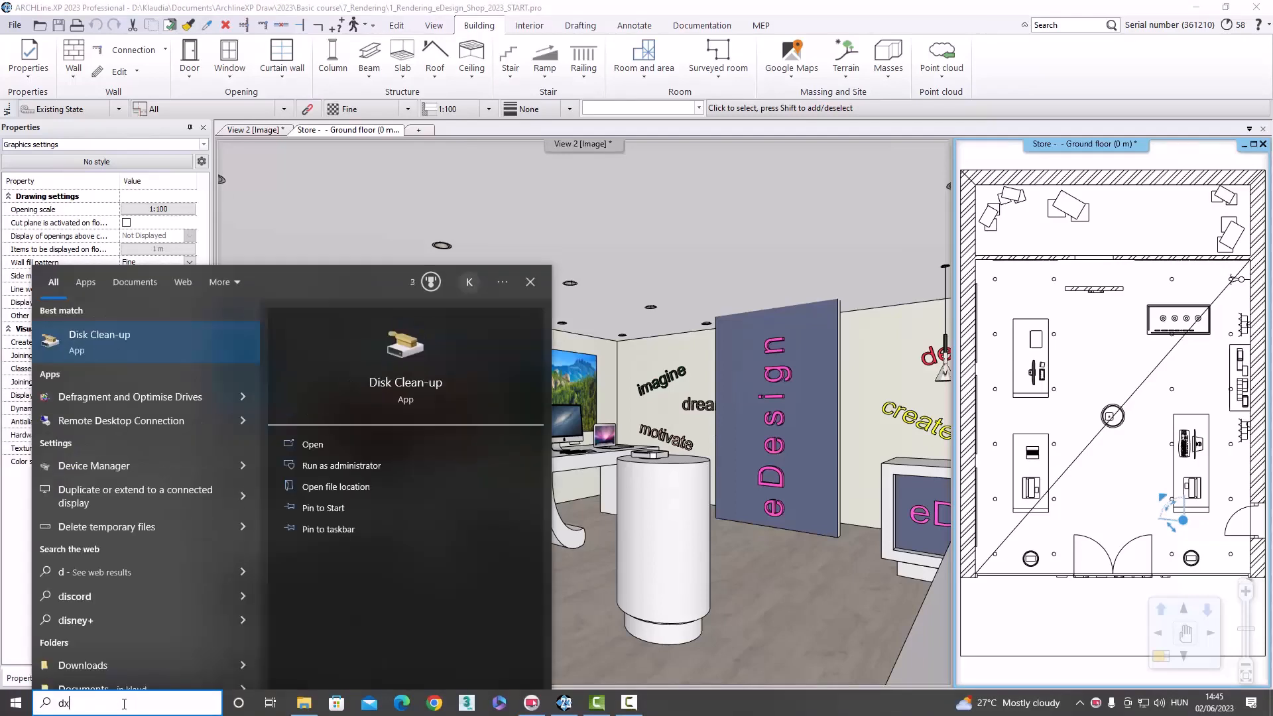
{"action": "type", "text": "diag"}
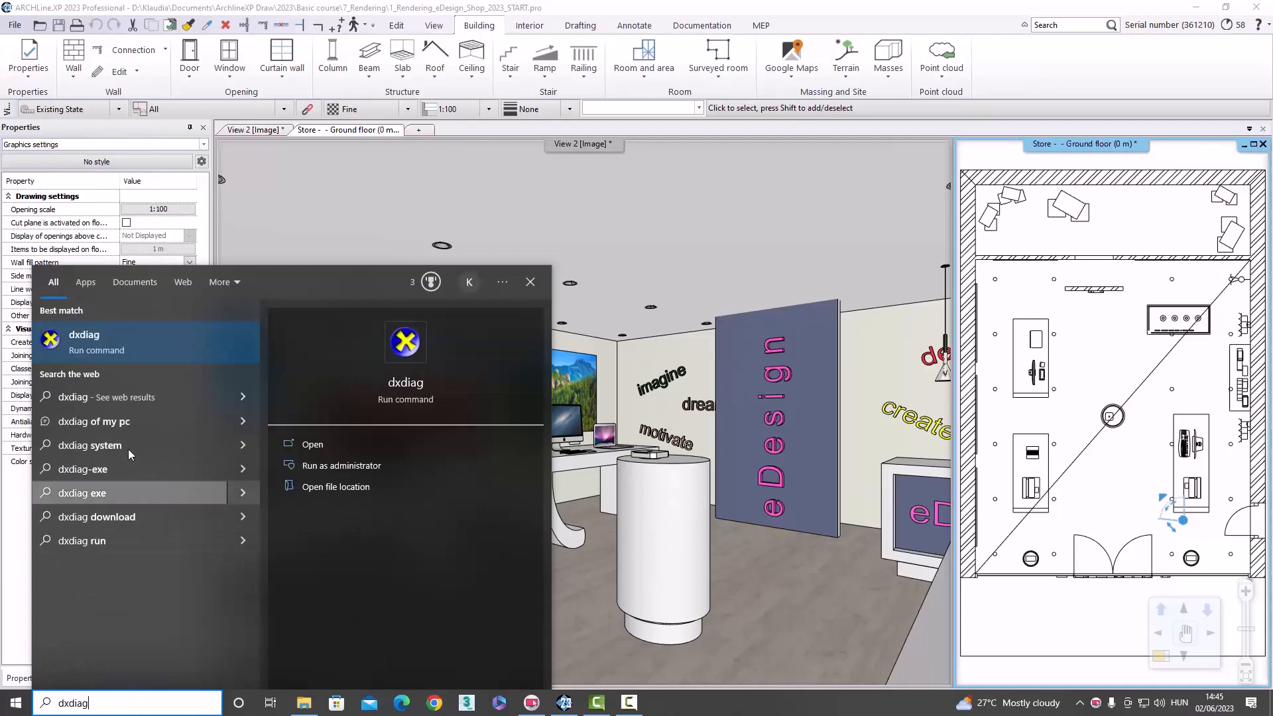
{"action": "key", "text": "Return"}
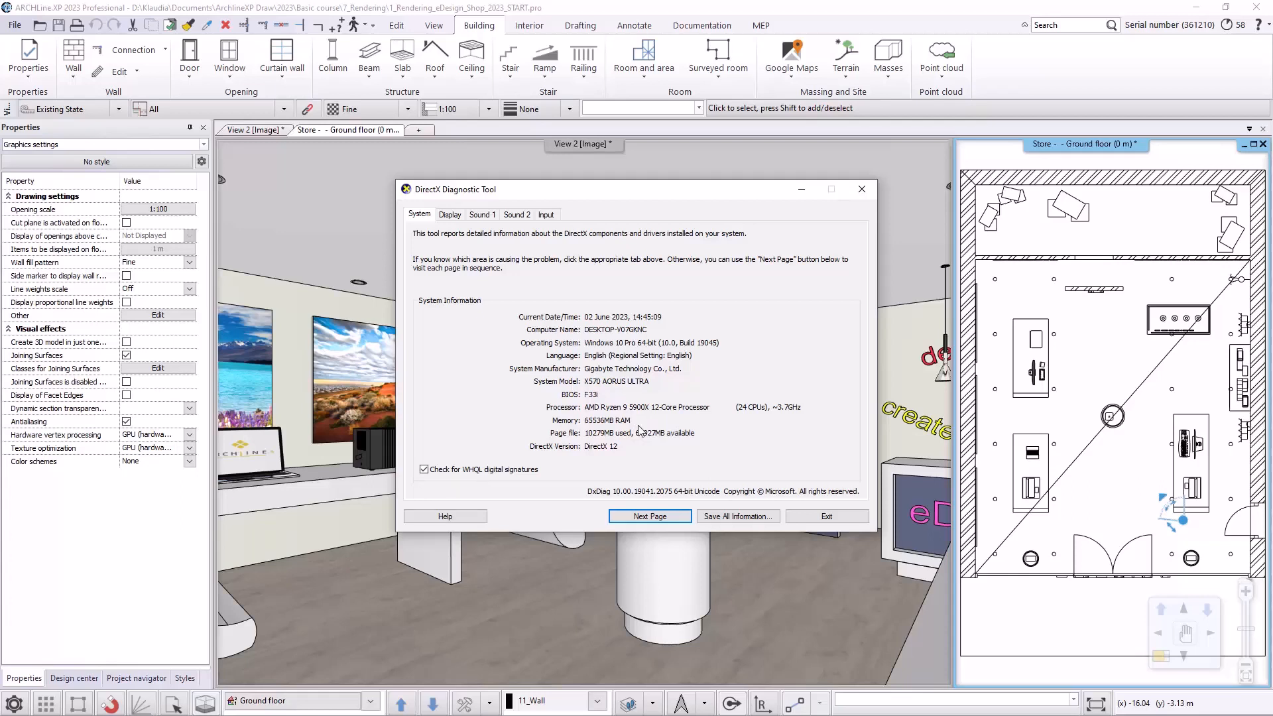
{"action": "left_click", "coordinate": [864, 198]}
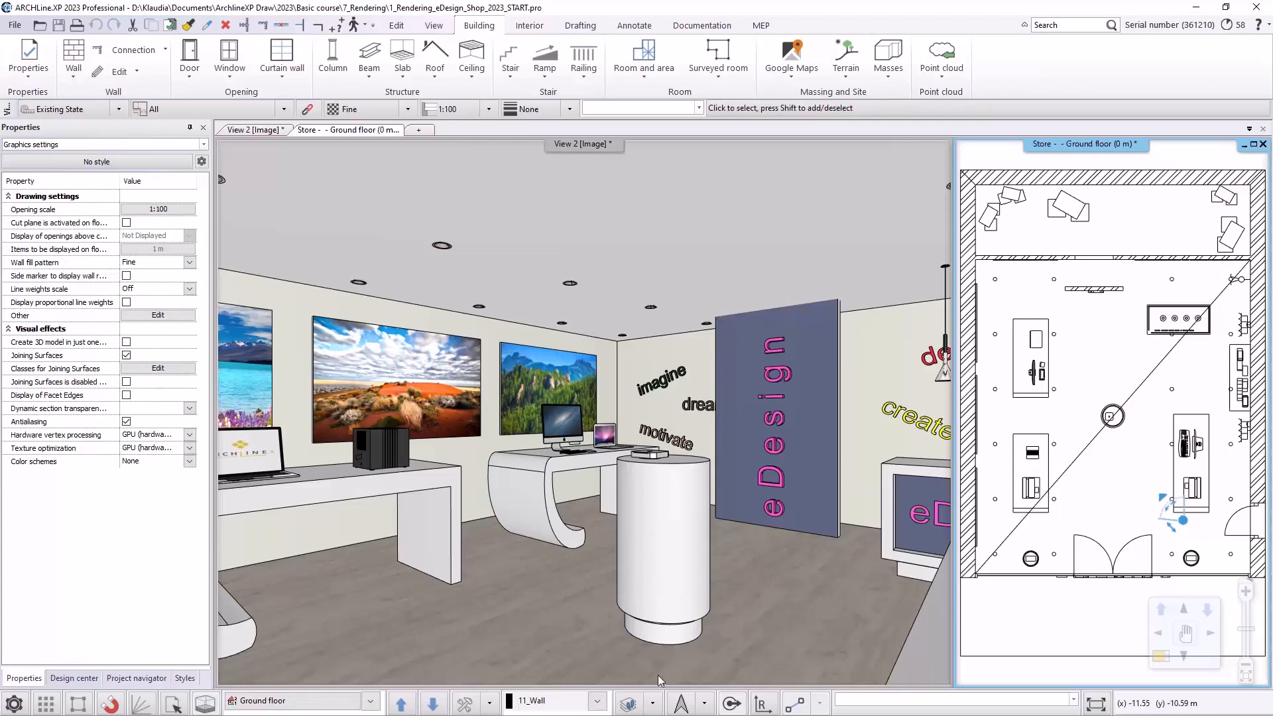
Use Layer walk to hide the Store Decor, Furniture, LED, Ligthing text, Switches and sockets layers and the Ligthing layer
{"action": "left_click", "coordinate": [653, 702]}
{"action": "left_click", "coordinate": [696, 636]}
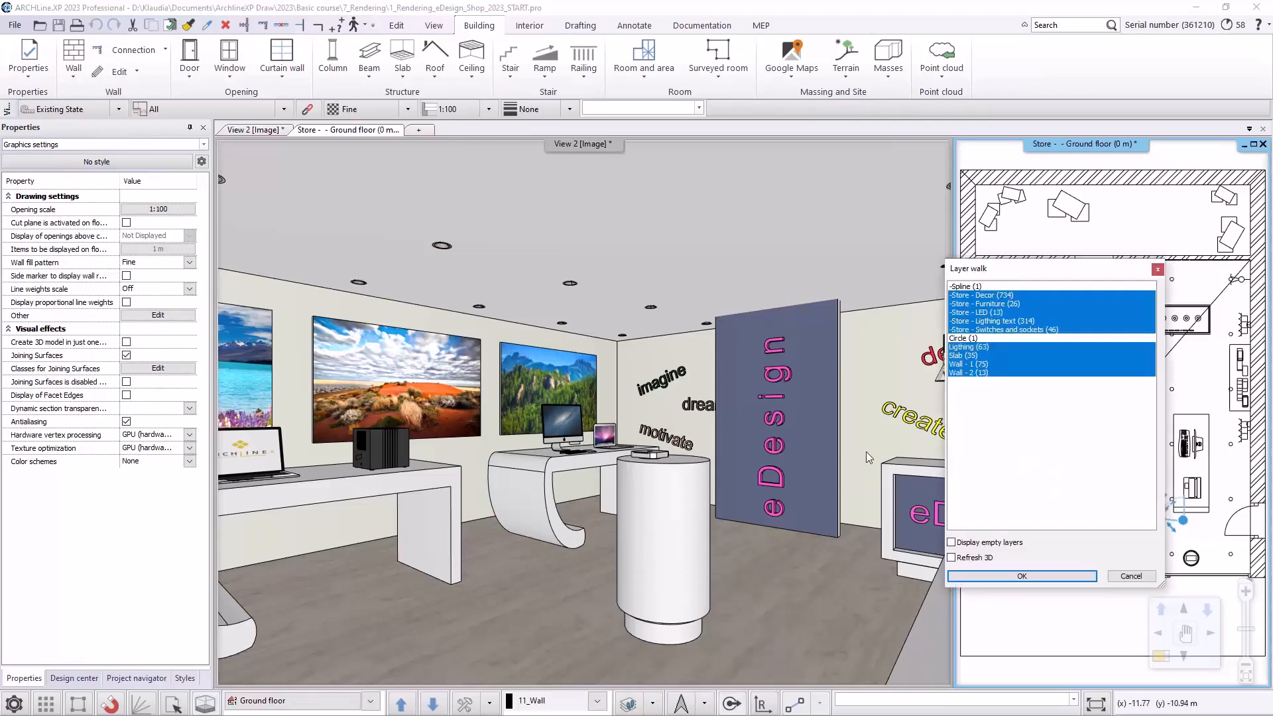
{"action": "left_click", "coordinate": [992, 295]}
{"action": "left_click", "coordinate": [991, 303]}
{"action": "left_click", "coordinate": [989, 312]}
{"action": "left_click", "coordinate": [989, 321]}
{"action": "left_click", "coordinate": [988, 328]}
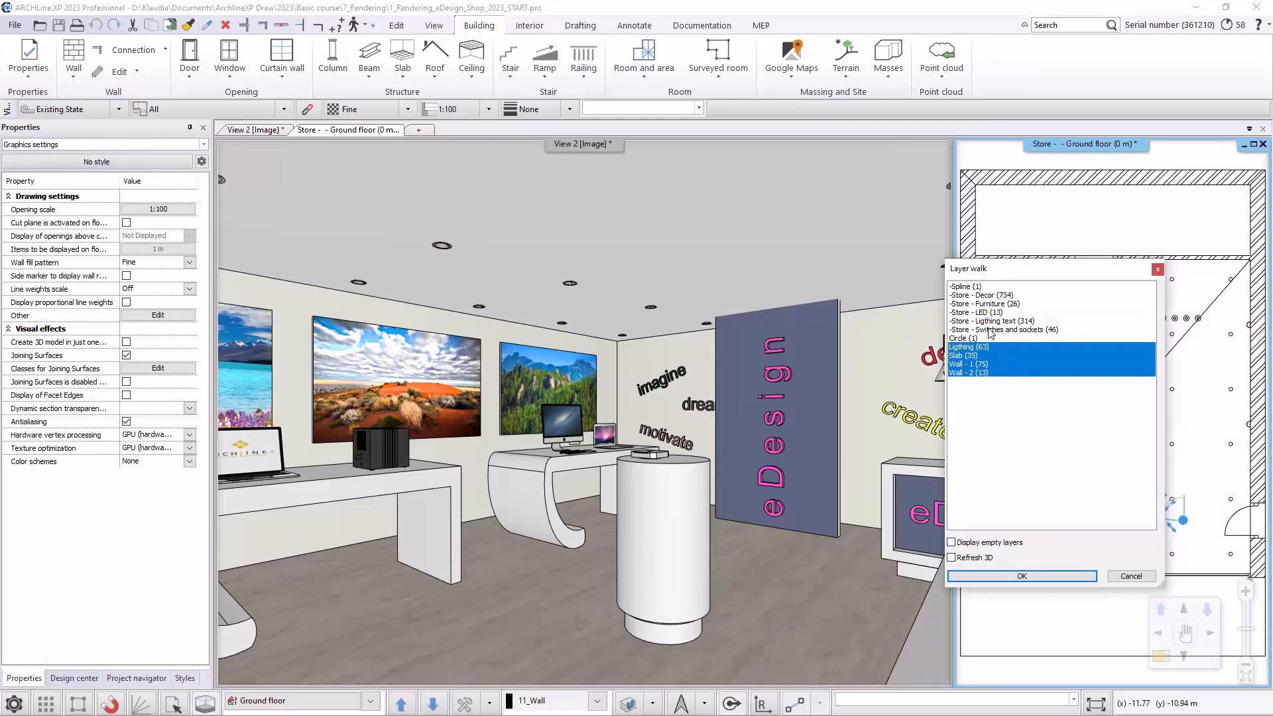
{"action": "left_click", "coordinate": [972, 347]}
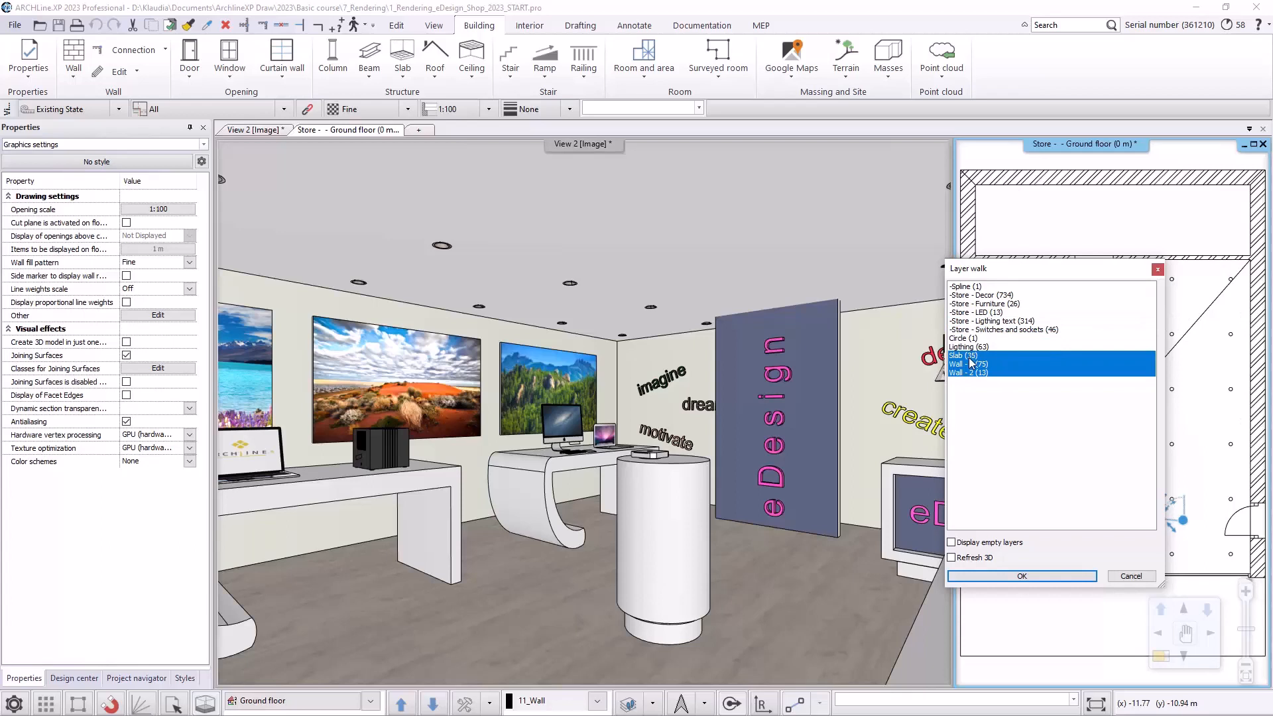
{"action": "left_click", "coordinate": [1019, 578]}
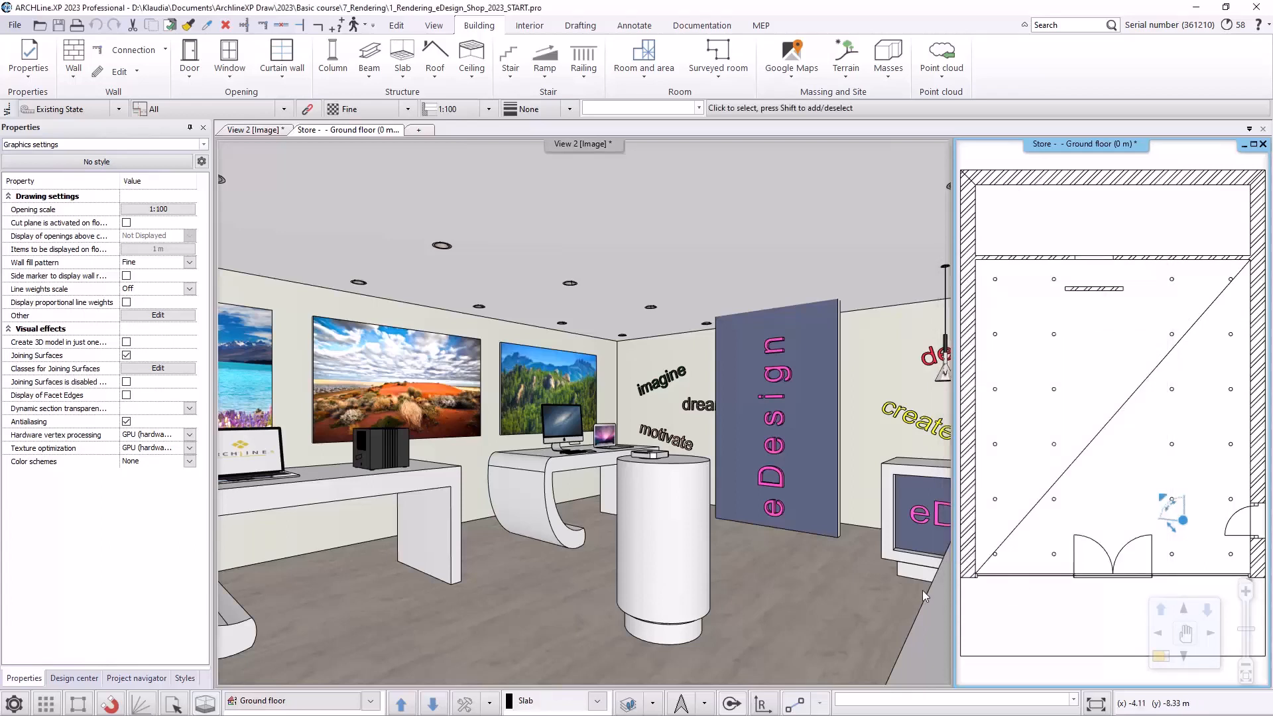
Rebuild the 3D model from the visible layers and apply the Documentation level of geometry to View 2
{"action": "left_click", "coordinate": [487, 704]}
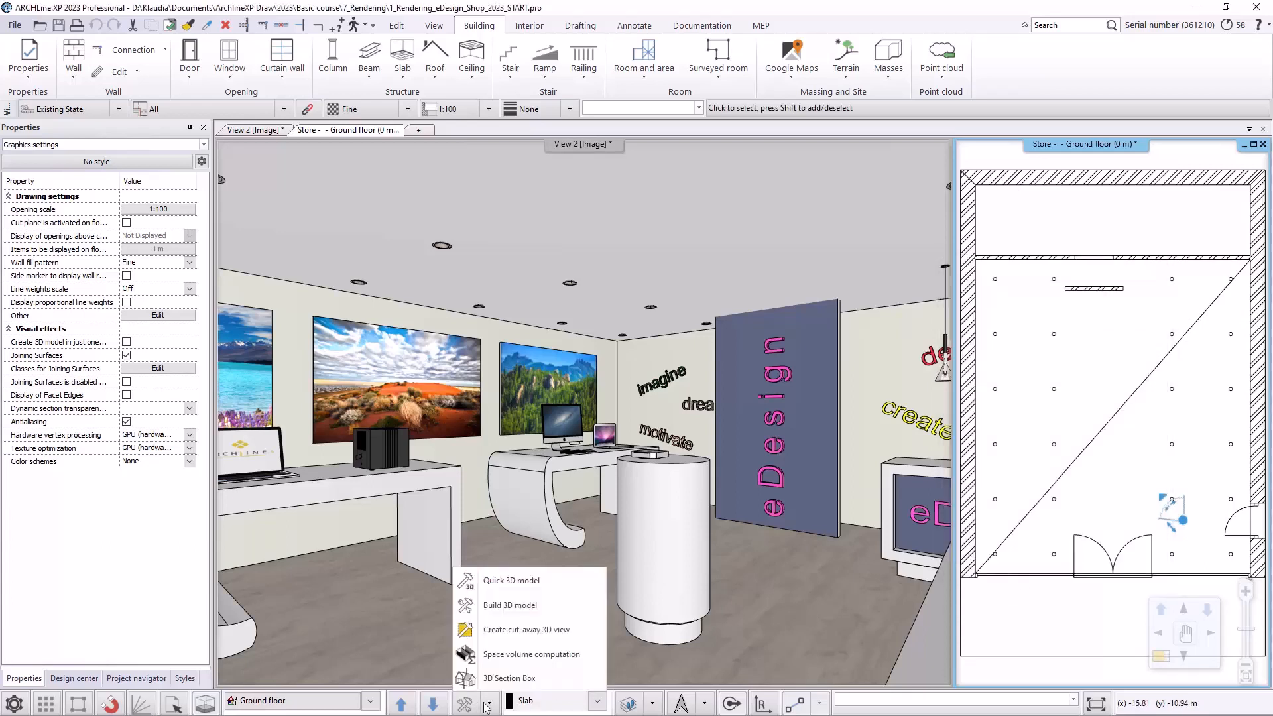
{"action": "left_click", "coordinate": [525, 582]}
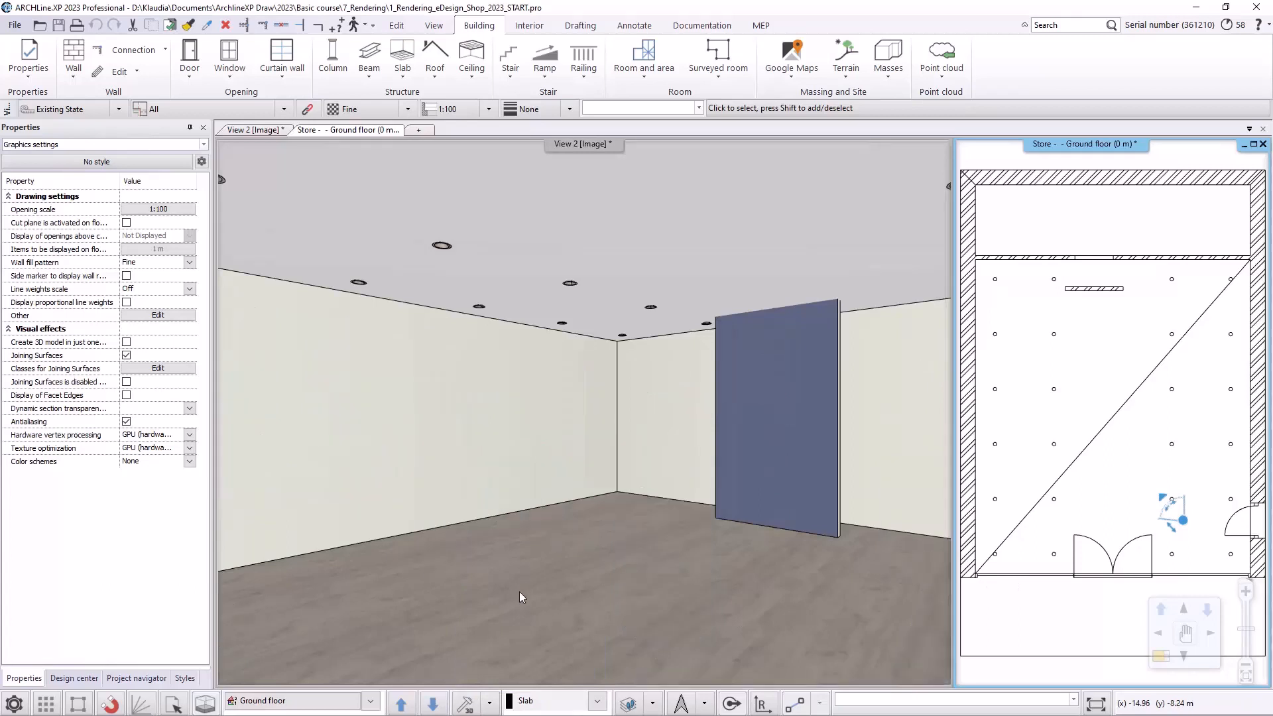
{"action": "left_click", "coordinate": [489, 703]}
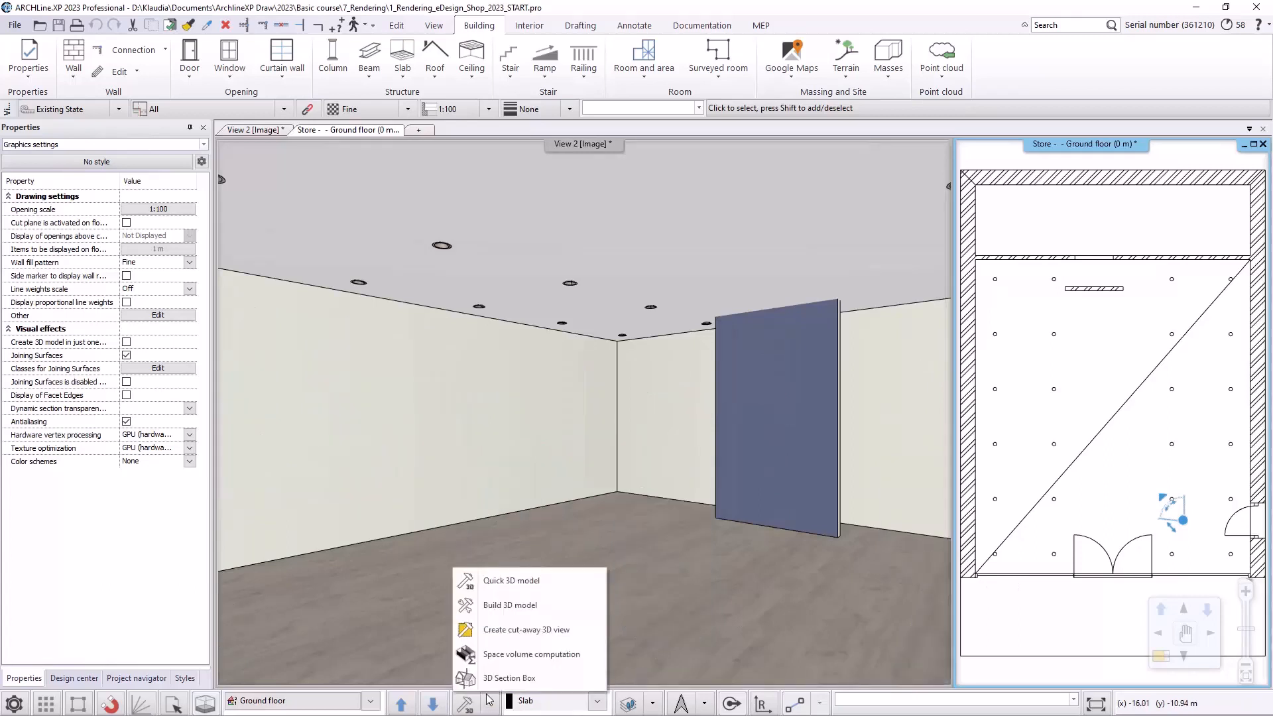
{"action": "left_click", "coordinate": [515, 615]}
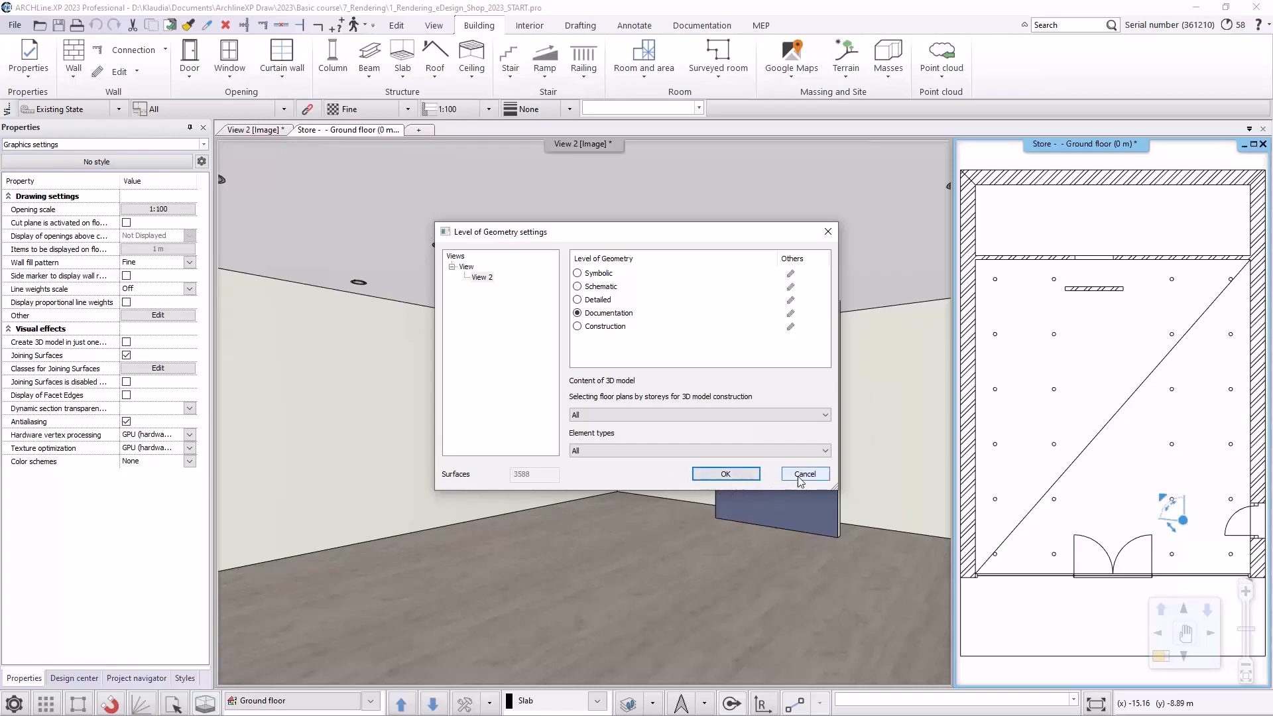
{"action": "left_click", "coordinate": [741, 475]}
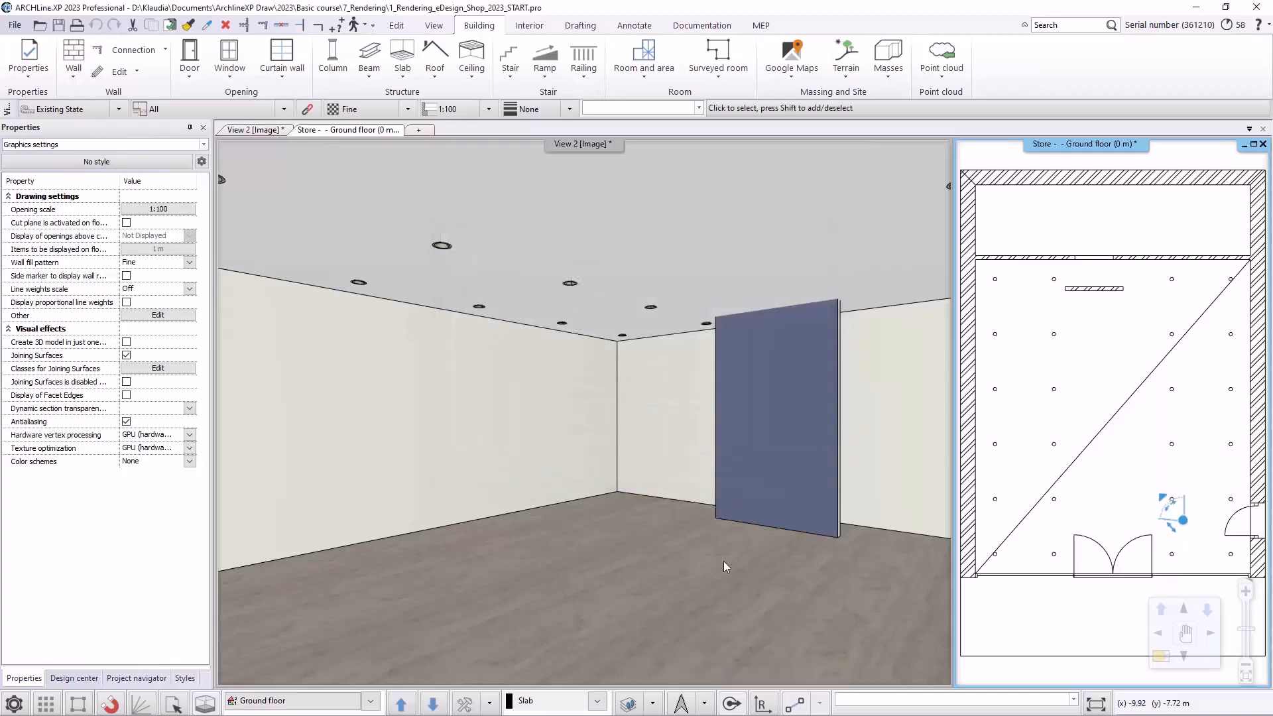
Enable light on the store's plain ceiling in the 3D view and deselect it
{"action": "left_click", "coordinate": [642, 220]}
{"action": "left_click", "coordinate": [641, 220]}
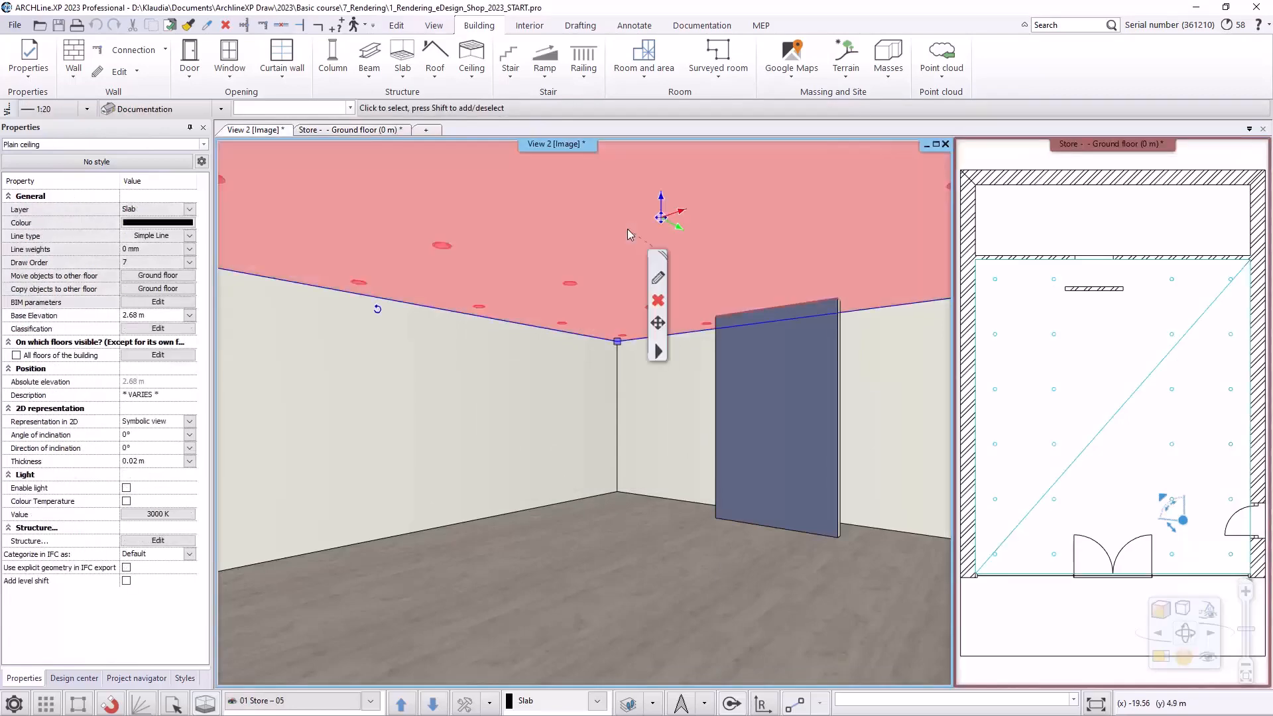
{"action": "left_click", "coordinate": [127, 489]}
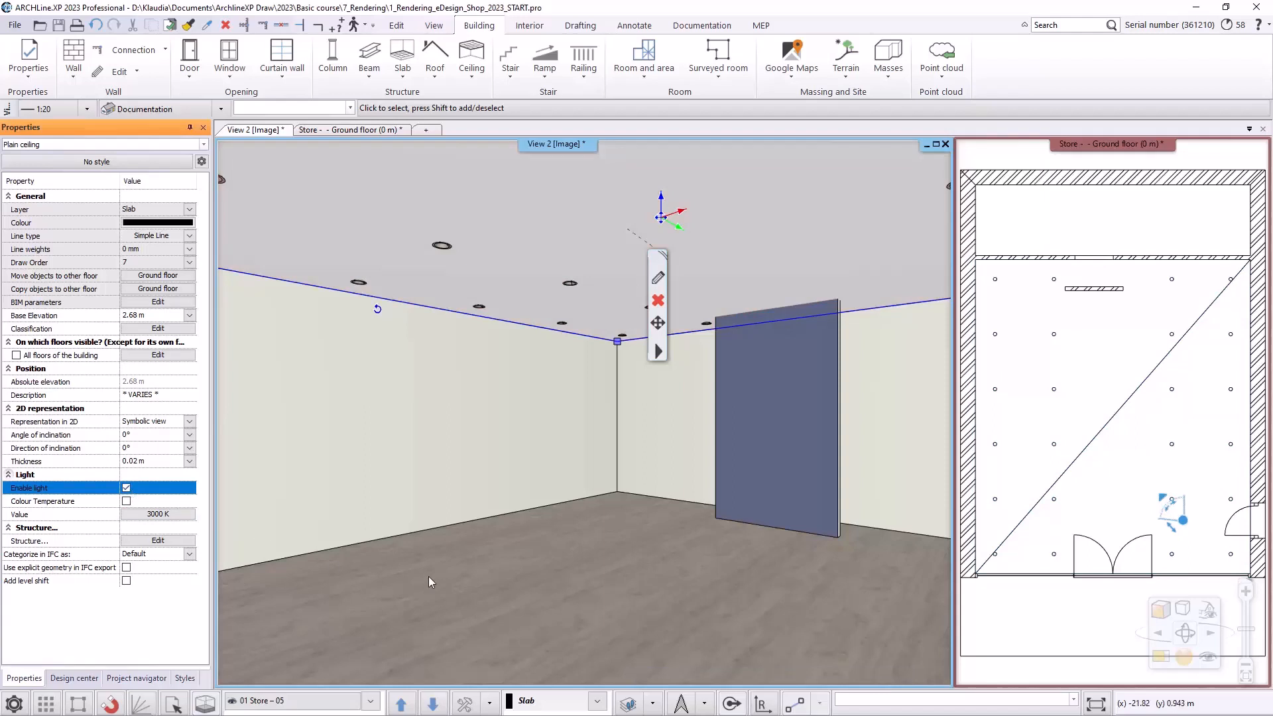
{"action": "key", "text": "Escape"}
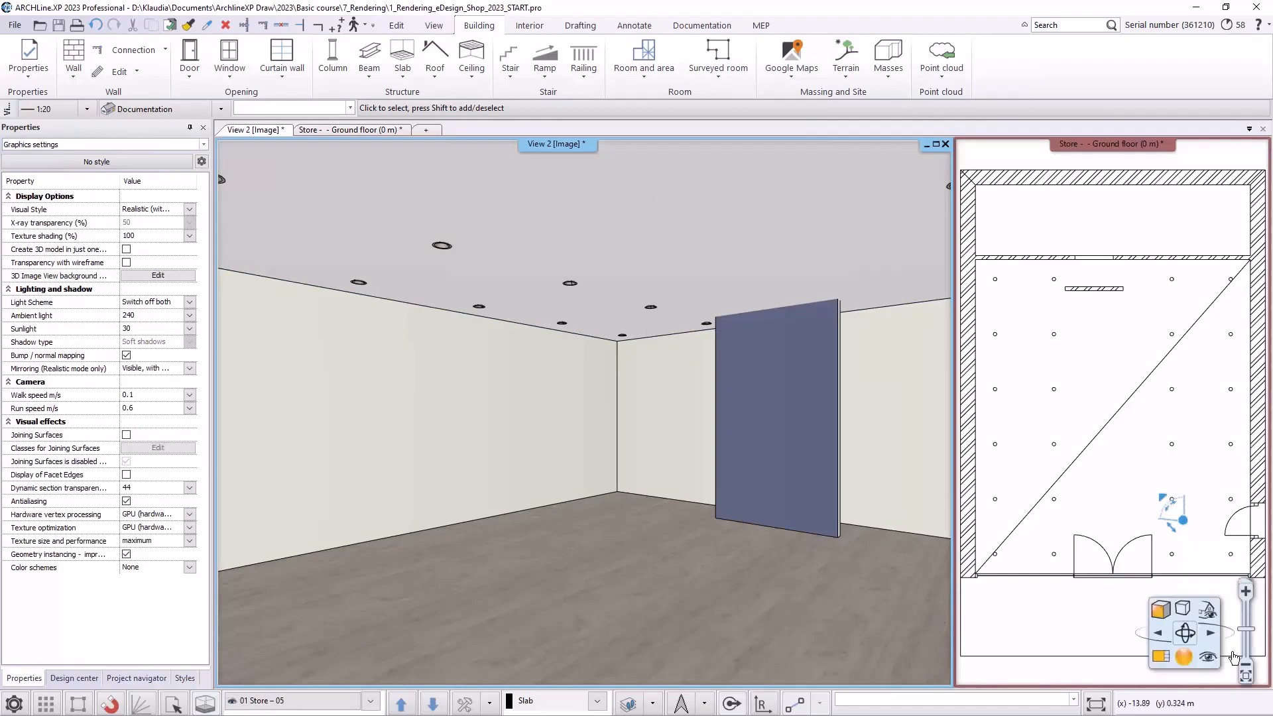
Review the camera height, target height and view angle in the perspective settings, and accept them
{"action": "left_click", "coordinate": [1210, 659]}
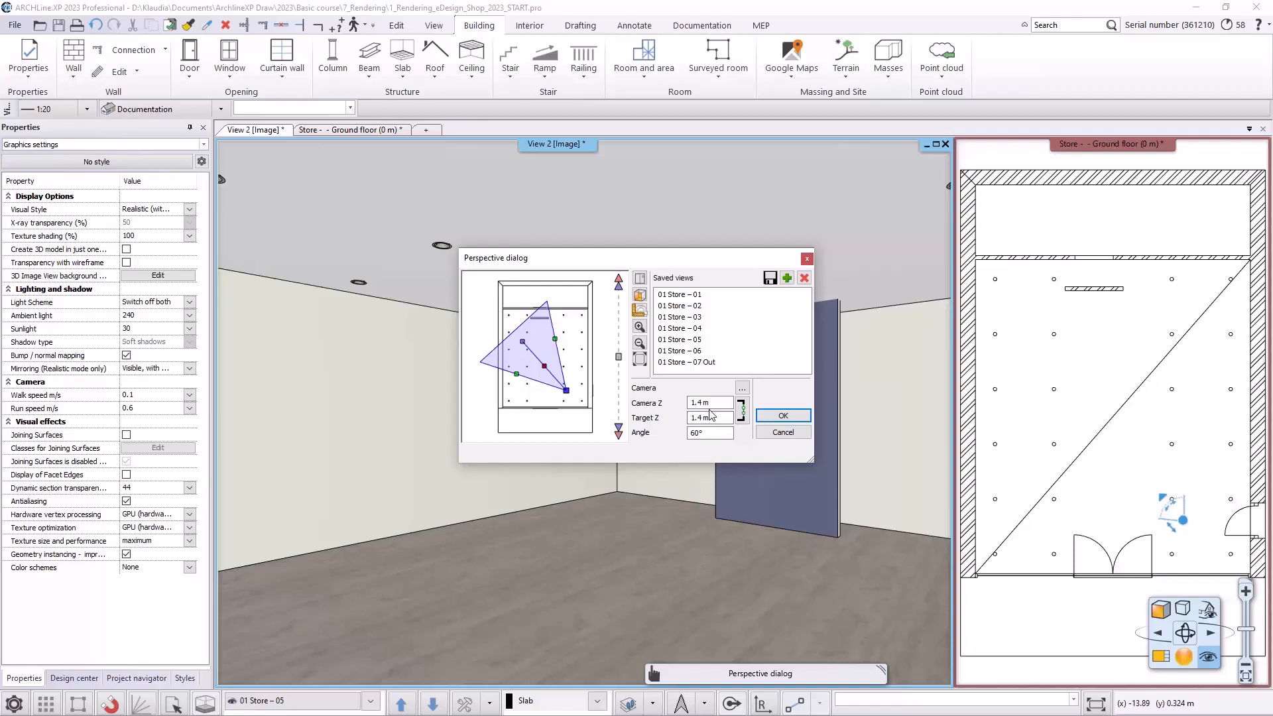
{"action": "left_click", "coordinate": [783, 415]}
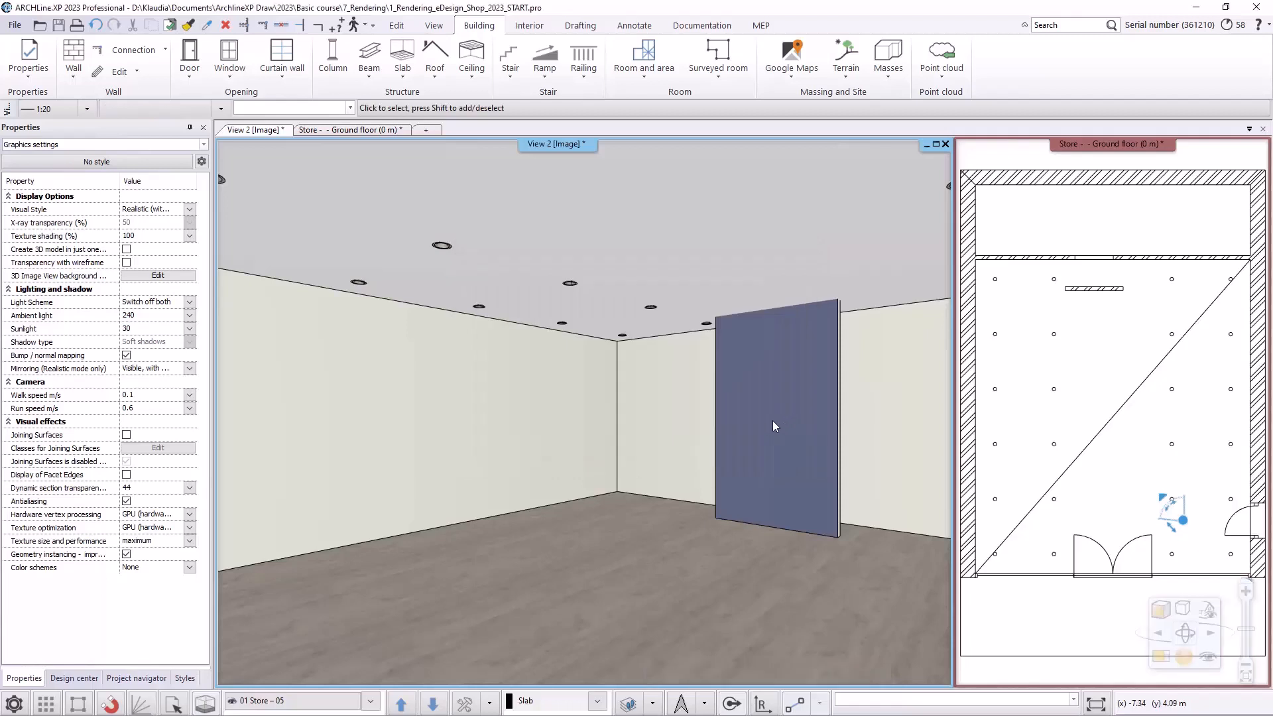
Set the project location to -H- Budapest in the Location and Sun settings
{"action": "left_click", "coordinate": [433, 25]}
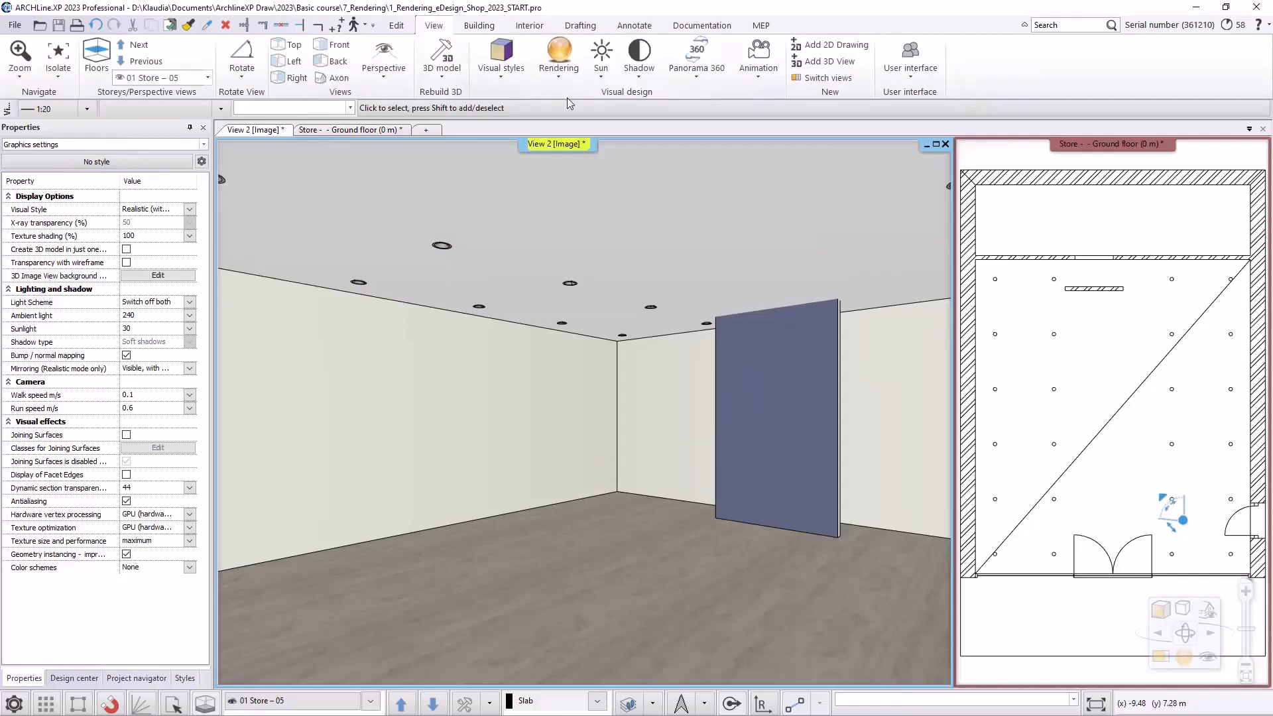
{"action": "left_click", "coordinate": [611, 81]}
{"action": "left_click", "coordinate": [632, 127]}
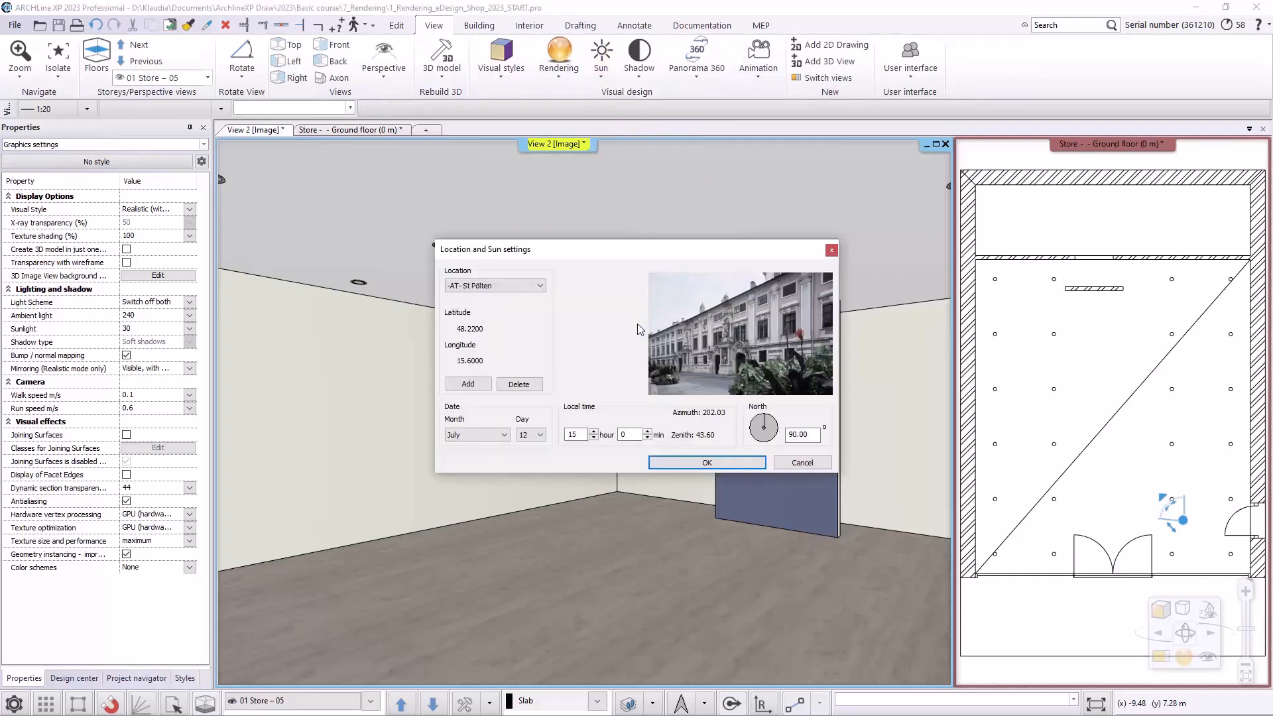
{"action": "left_click", "coordinate": [508, 289]}
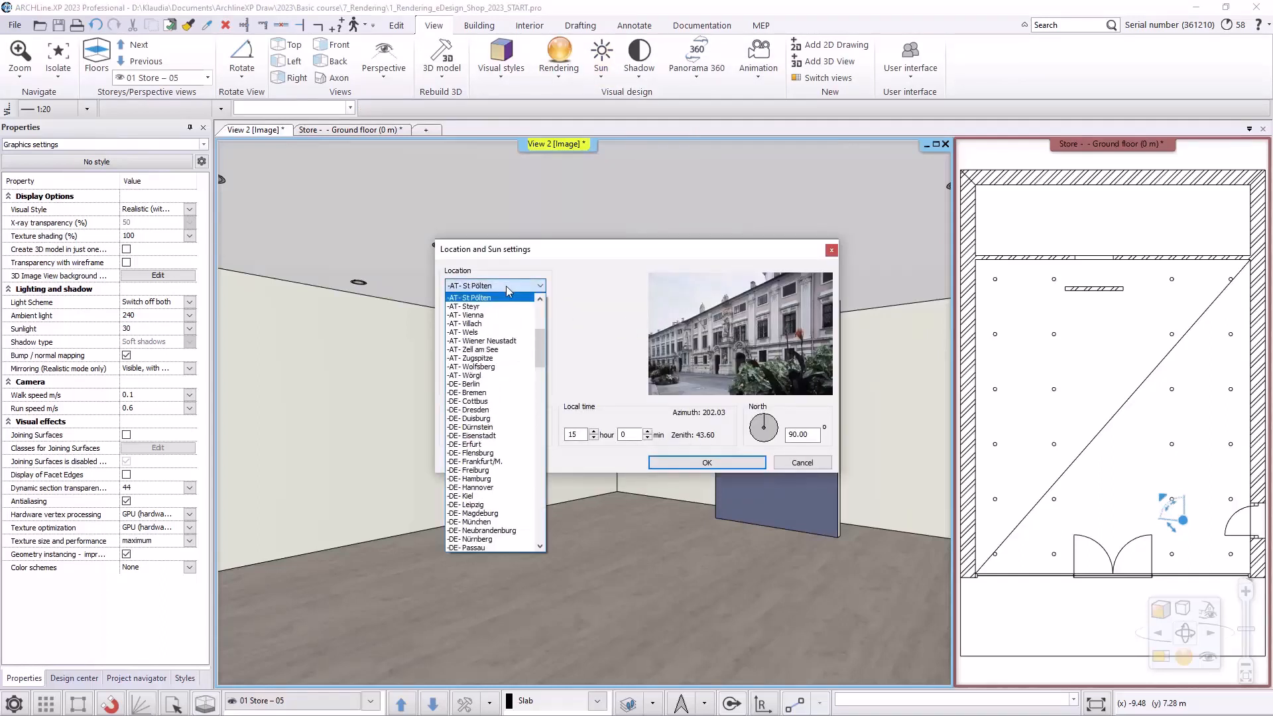
{"action": "scroll", "coordinate": [497, 372], "scroll_direction": "down", "scroll_amount": 10}
{"action": "left_click", "coordinate": [499, 377]}
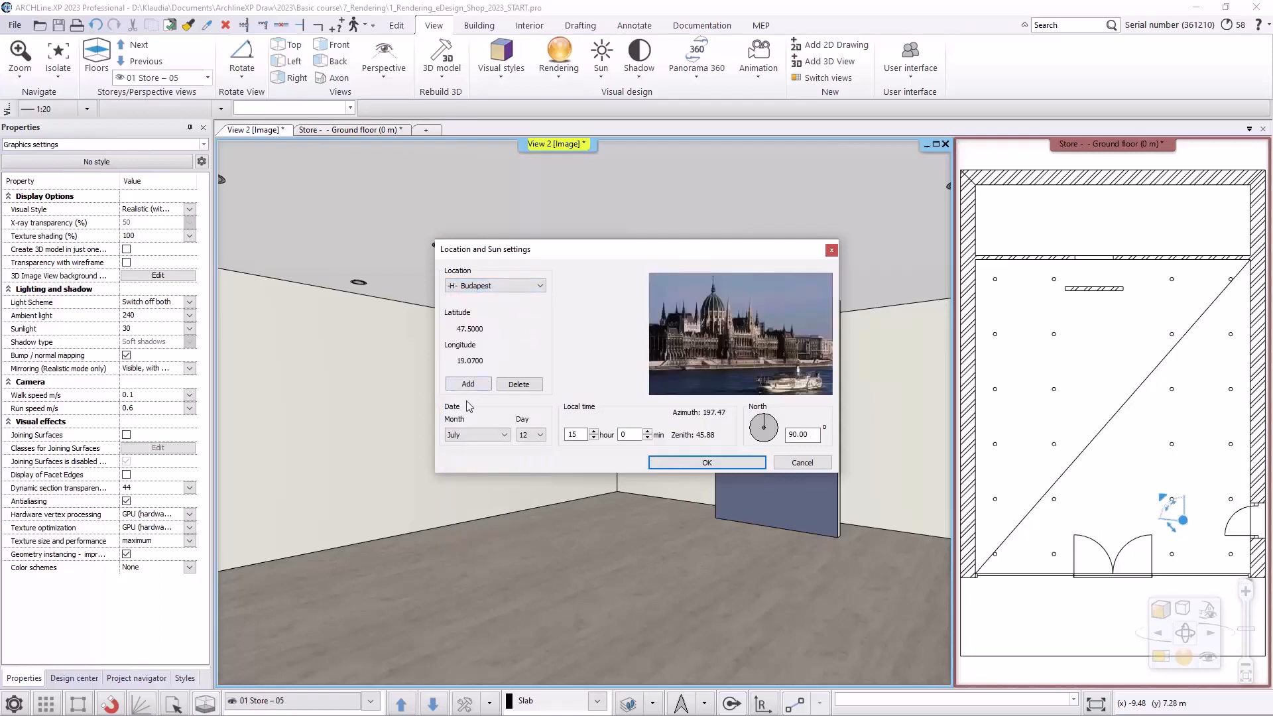
Set the sun date to October 7 and the local time to 13 hours, and accept the sun settings
{"action": "left_click", "coordinate": [472, 434]}
{"action": "left_click", "coordinate": [464, 525]}
{"action": "left_click", "coordinate": [541, 436]}
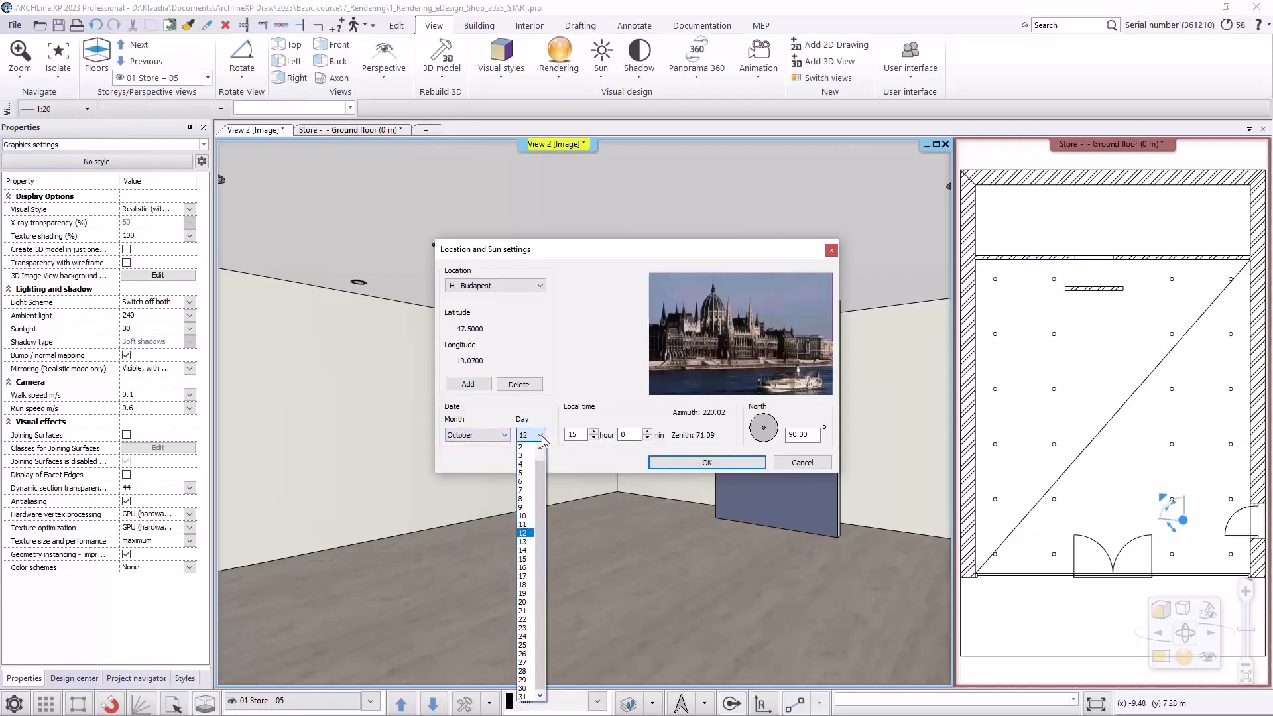
{"action": "left_click", "coordinate": [522, 490]}
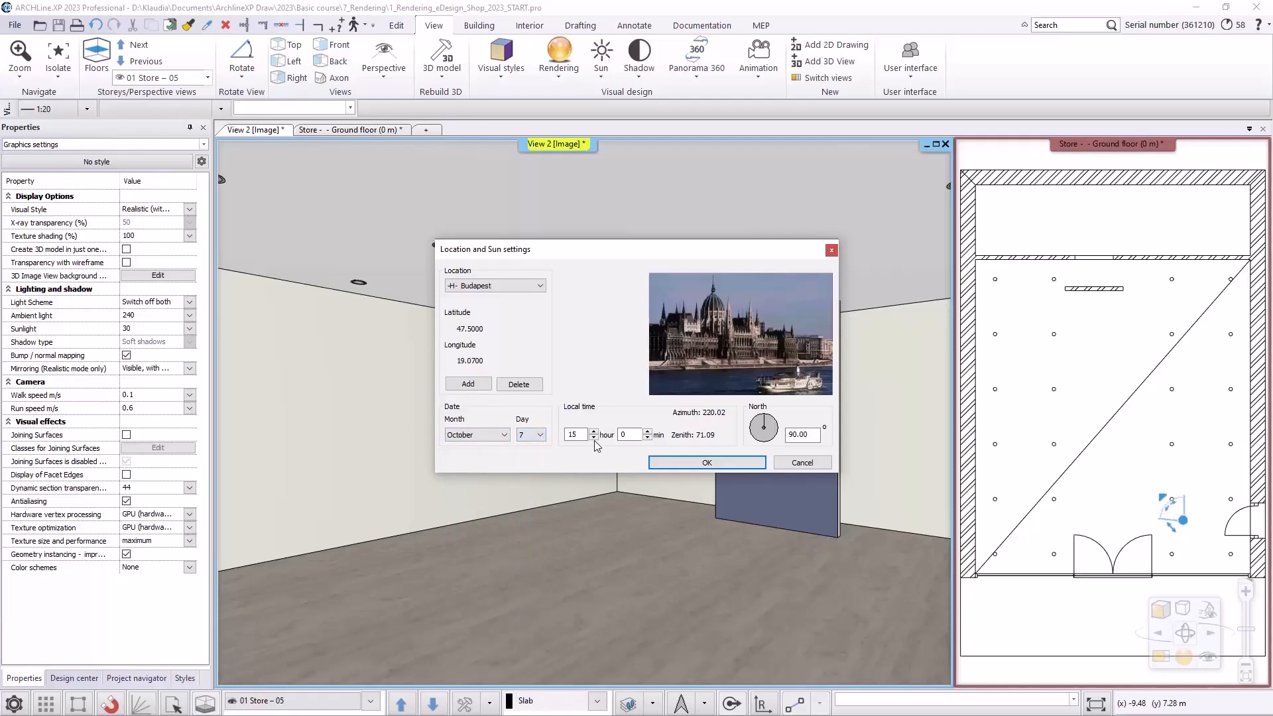
{"action": "left_click", "coordinate": [593, 438]}
{"action": "left_click", "coordinate": [593, 438]}
{"action": "left_click", "coordinate": [727, 464]}
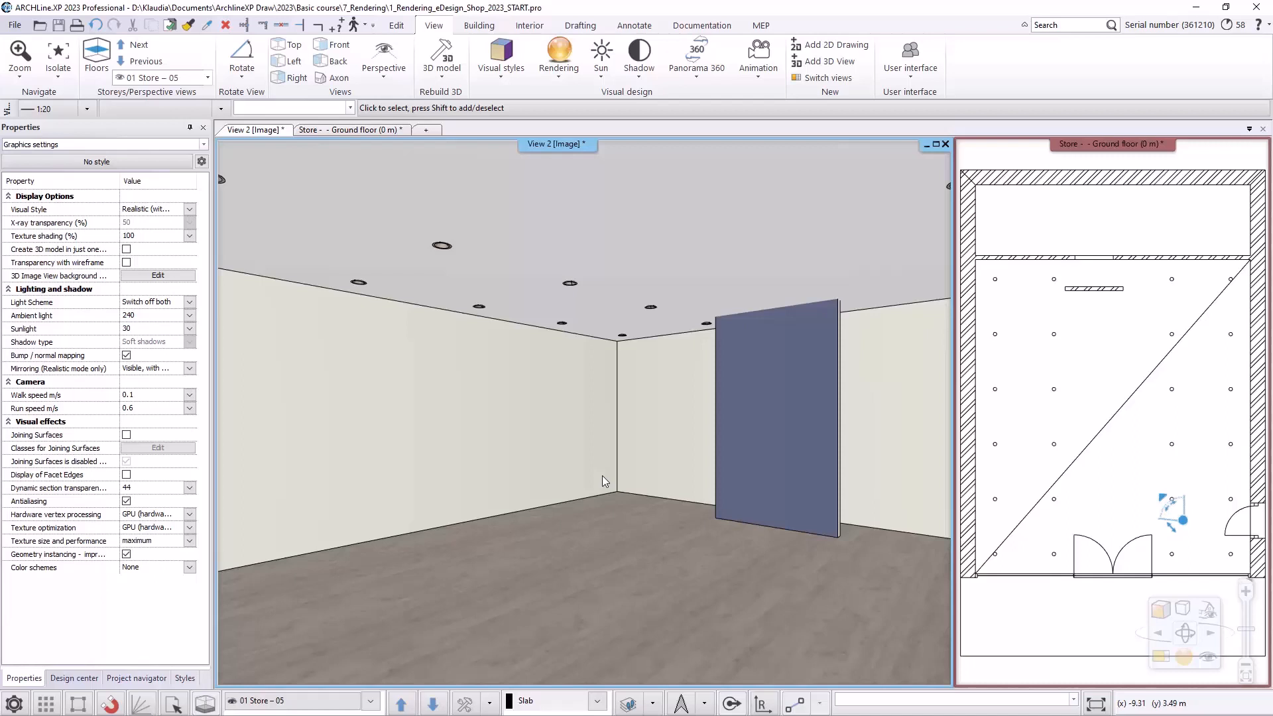
Start the integrated real-time preview rendering setup for View 2 and review the available resolutions
{"action": "left_click", "coordinate": [1185, 666]}
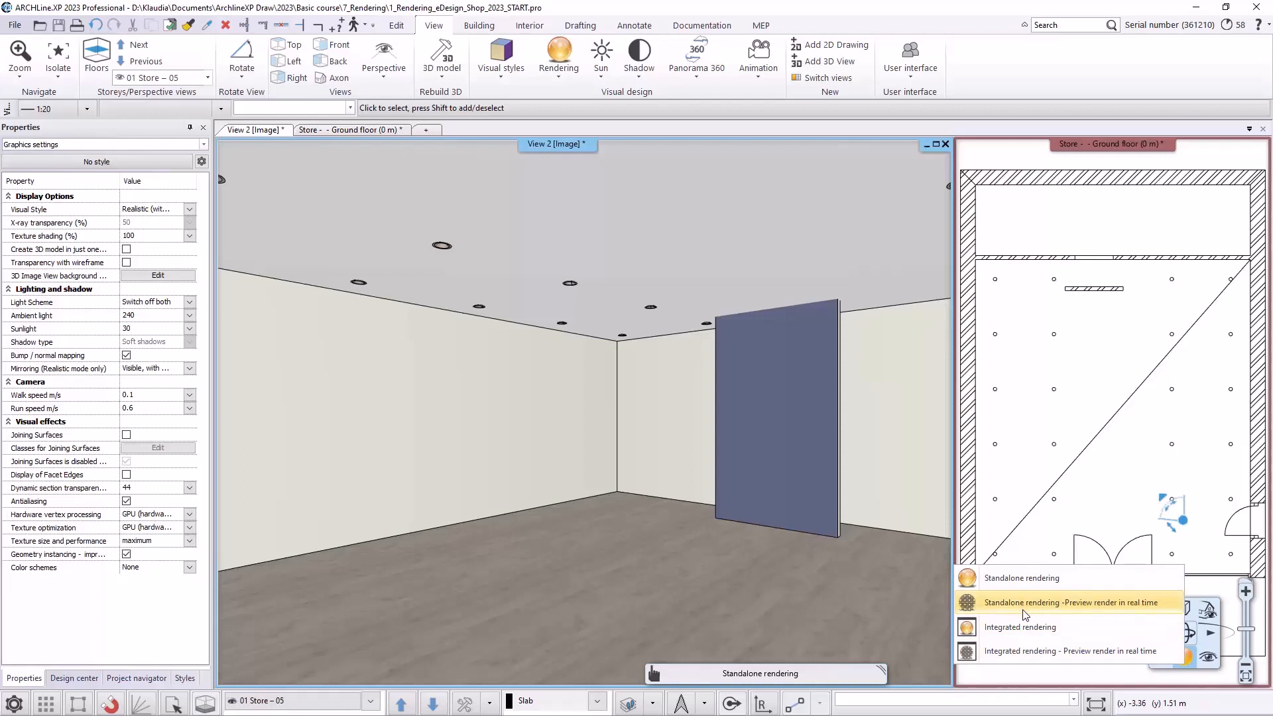
{"action": "left_click", "coordinate": [1044, 651]}
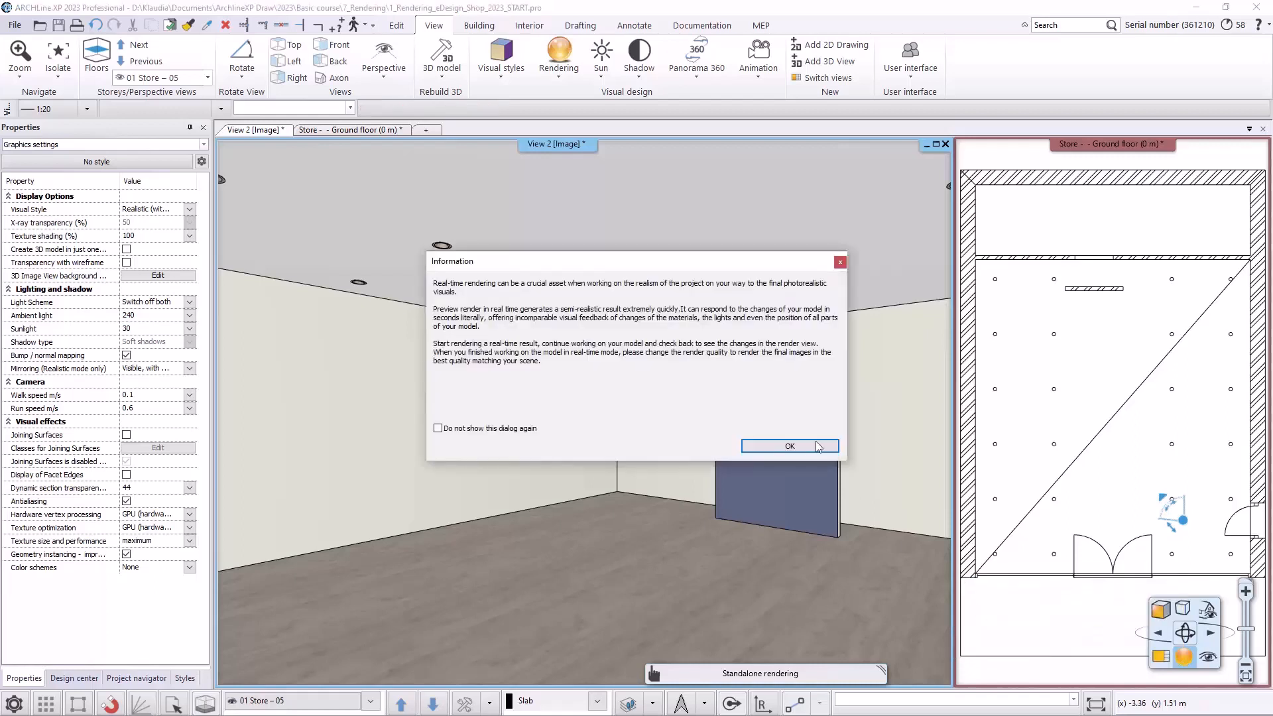
{"action": "left_click", "coordinate": [811, 448]}
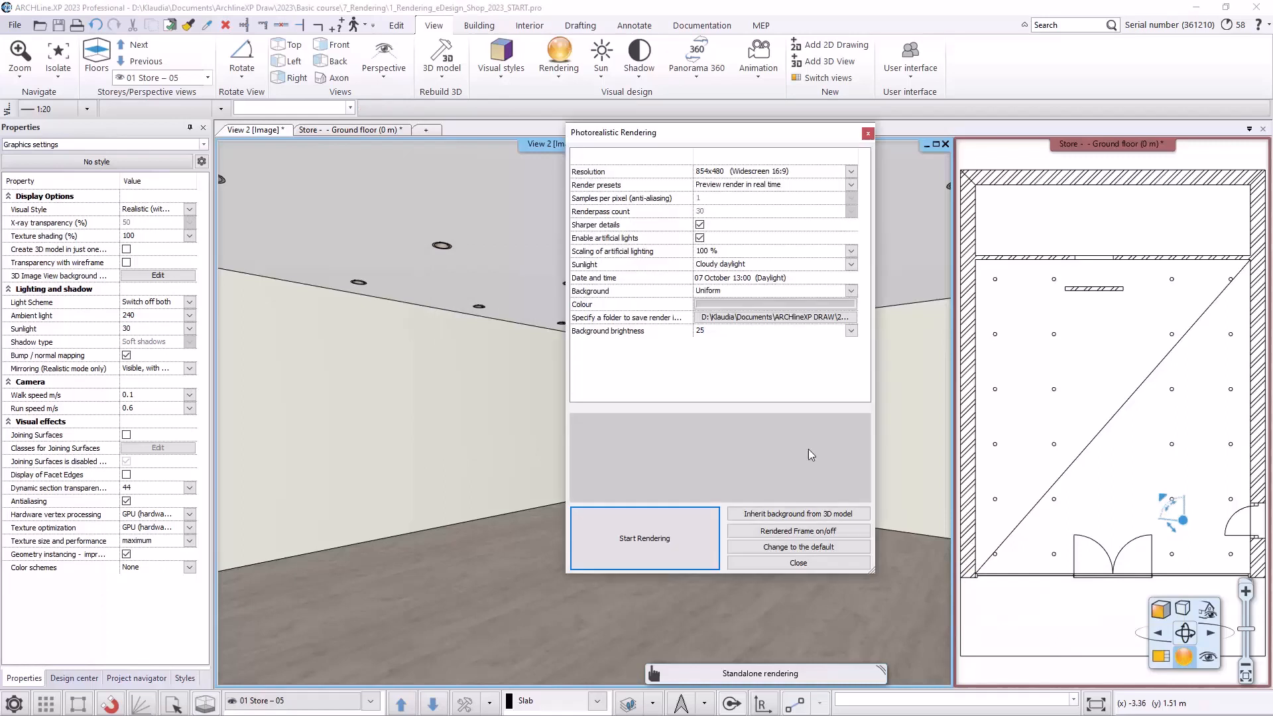
{"action": "left_click", "coordinate": [720, 175]}
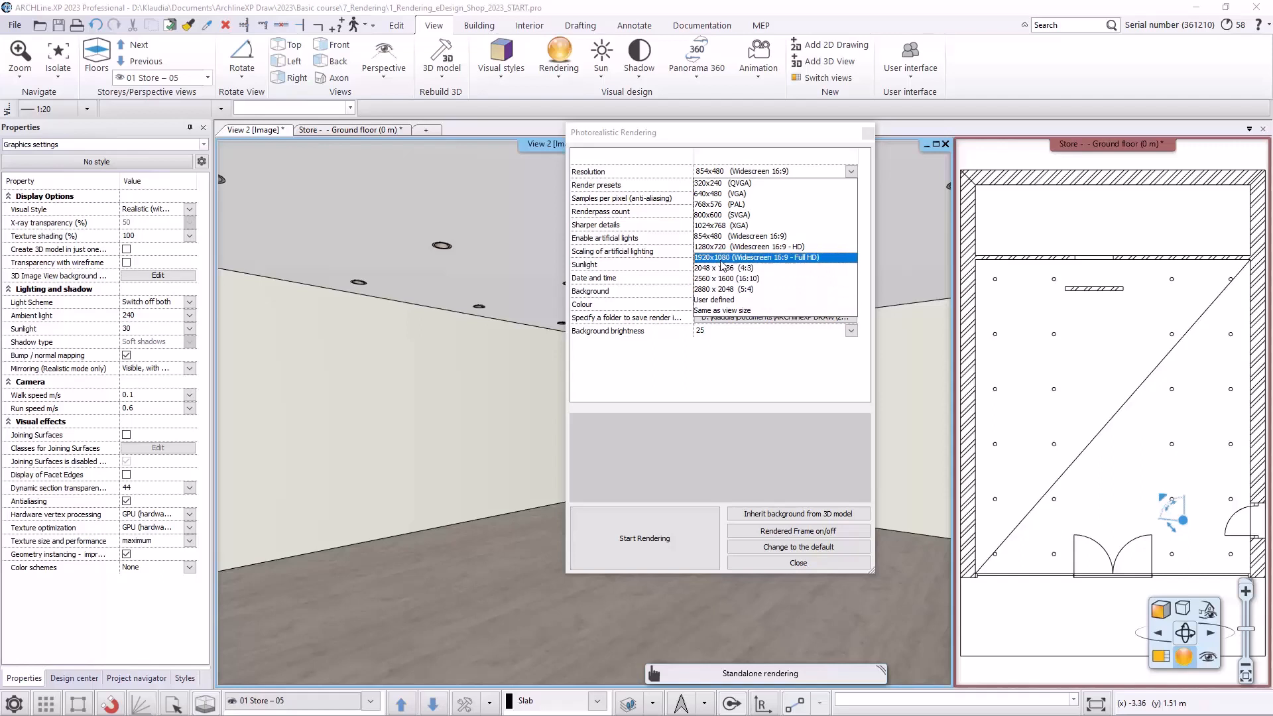
{"action": "left_click", "coordinate": [658, 174]}
Try the Qx - Custom settings preset with 10 samples per pixel and 30 render passes, and return to Preview render in real time
{"action": "left_click", "coordinate": [721, 186]}
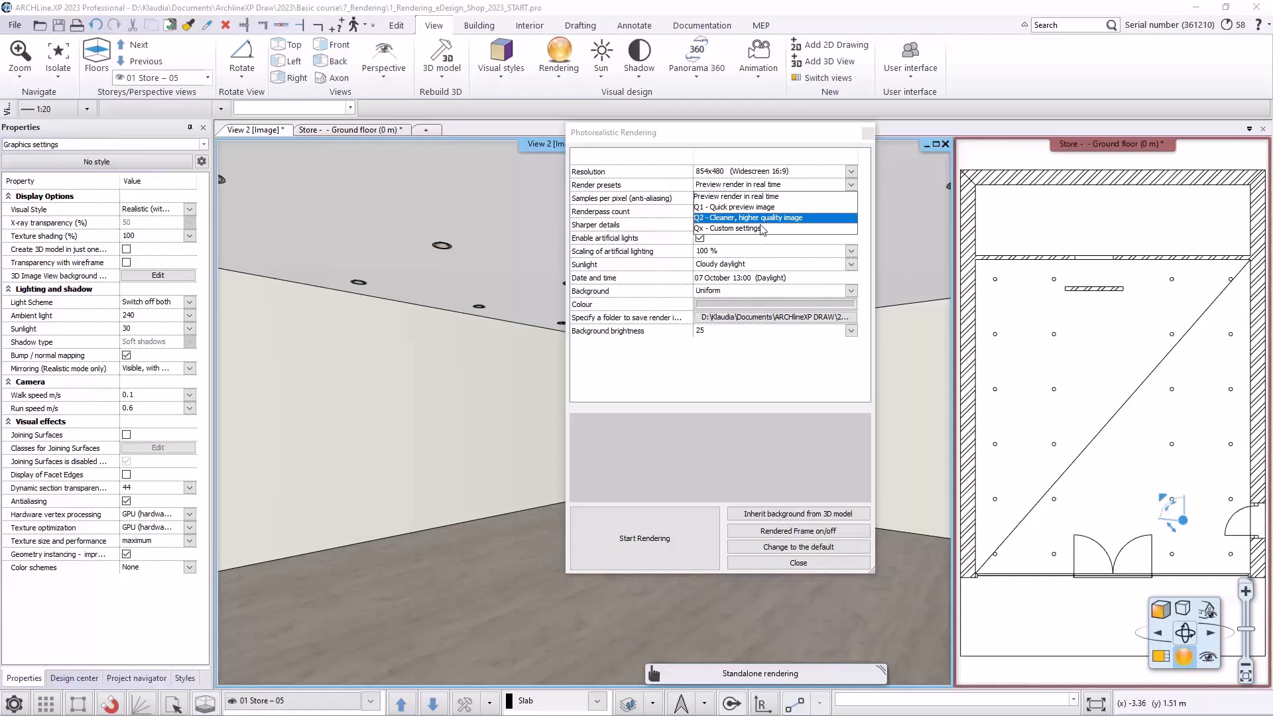
{"action": "left_click", "coordinate": [760, 229]}
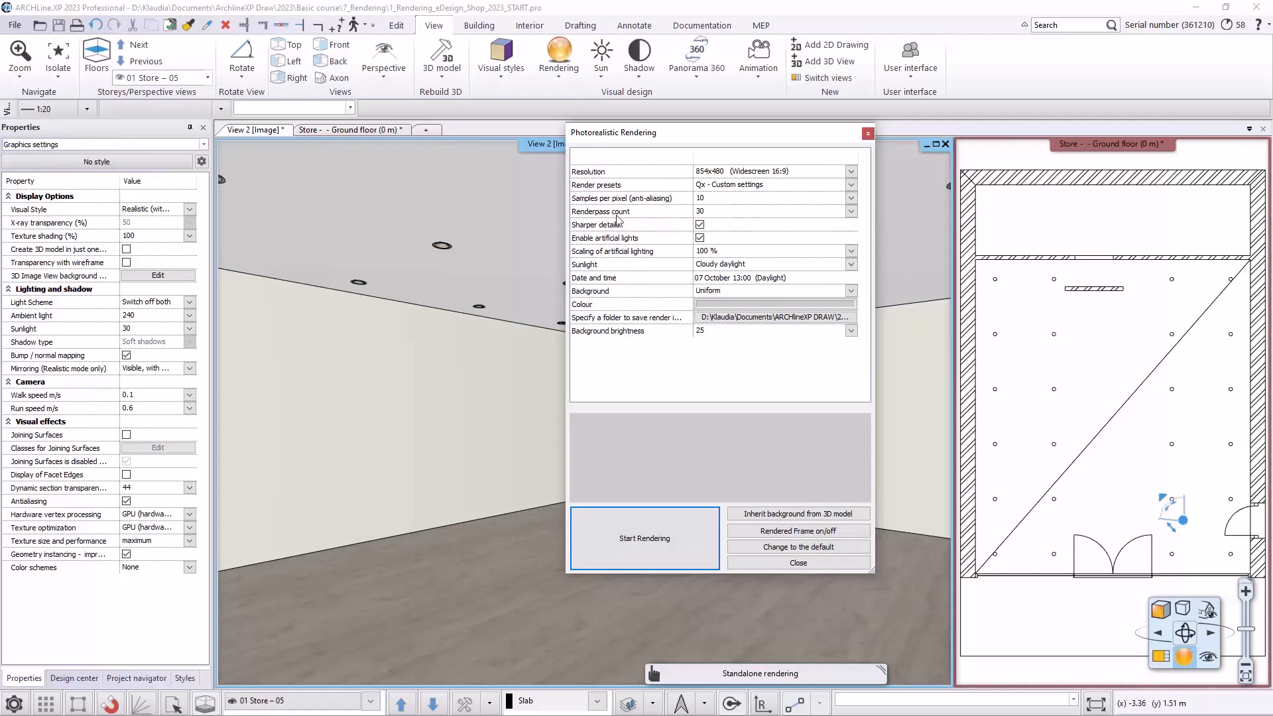
{"action": "left_click", "coordinate": [731, 200]}
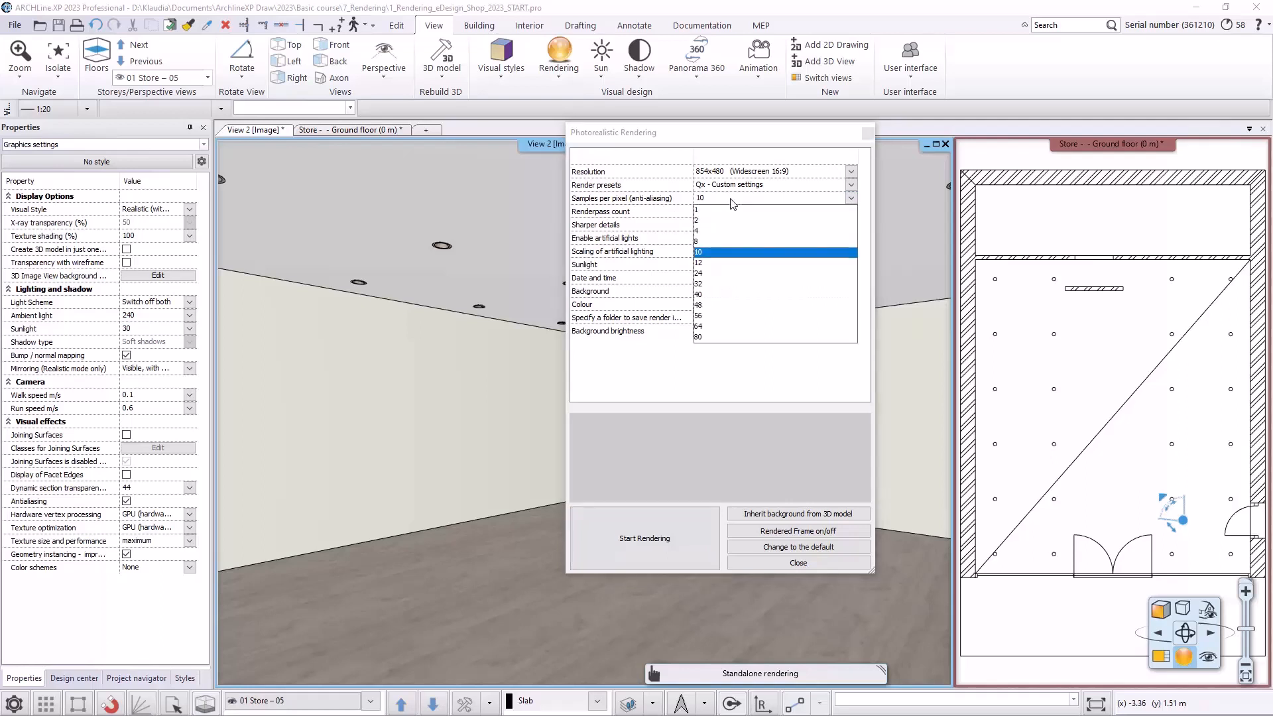
{"action": "left_click", "coordinate": [728, 253]}
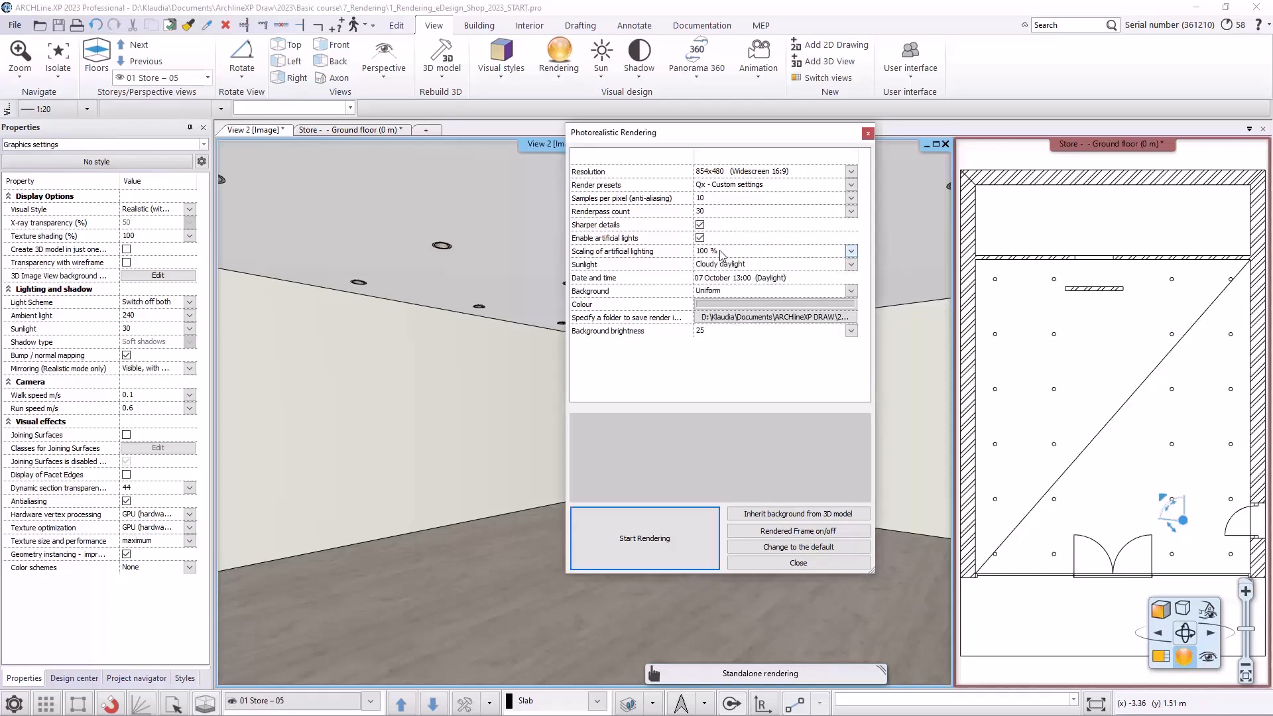
{"action": "left_click", "coordinate": [725, 212]}
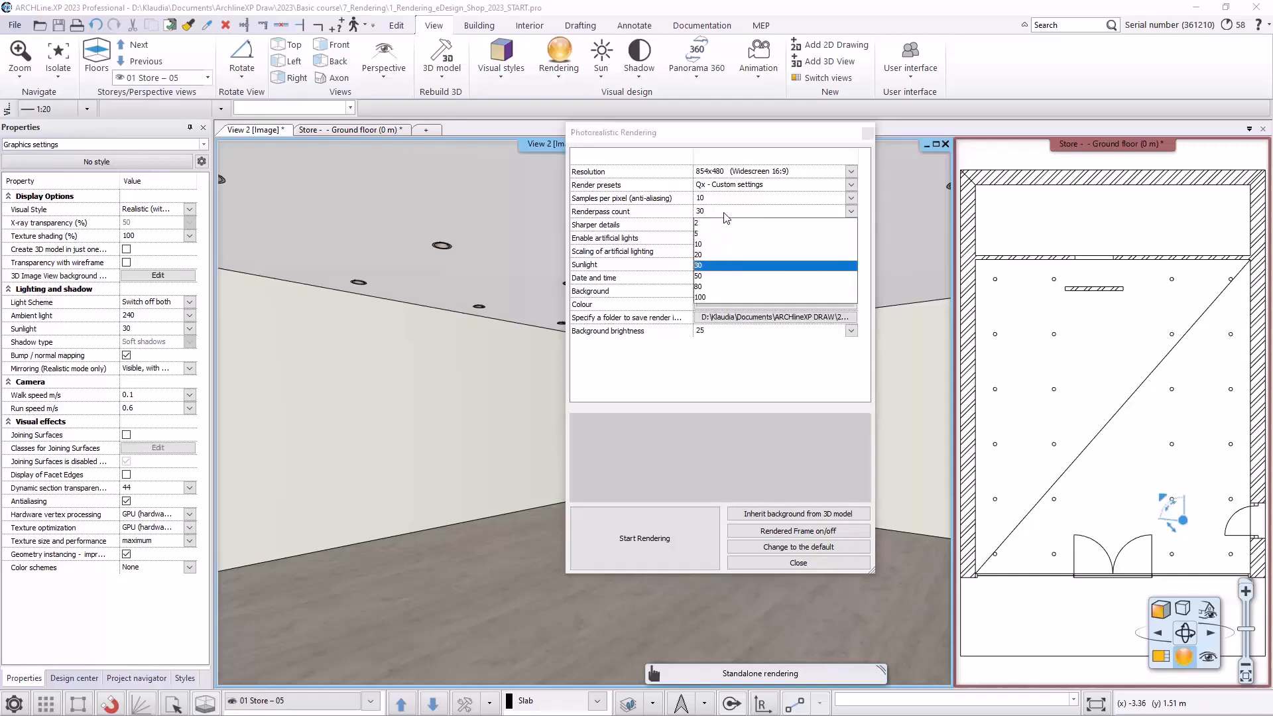
{"action": "left_click", "coordinate": [728, 270]}
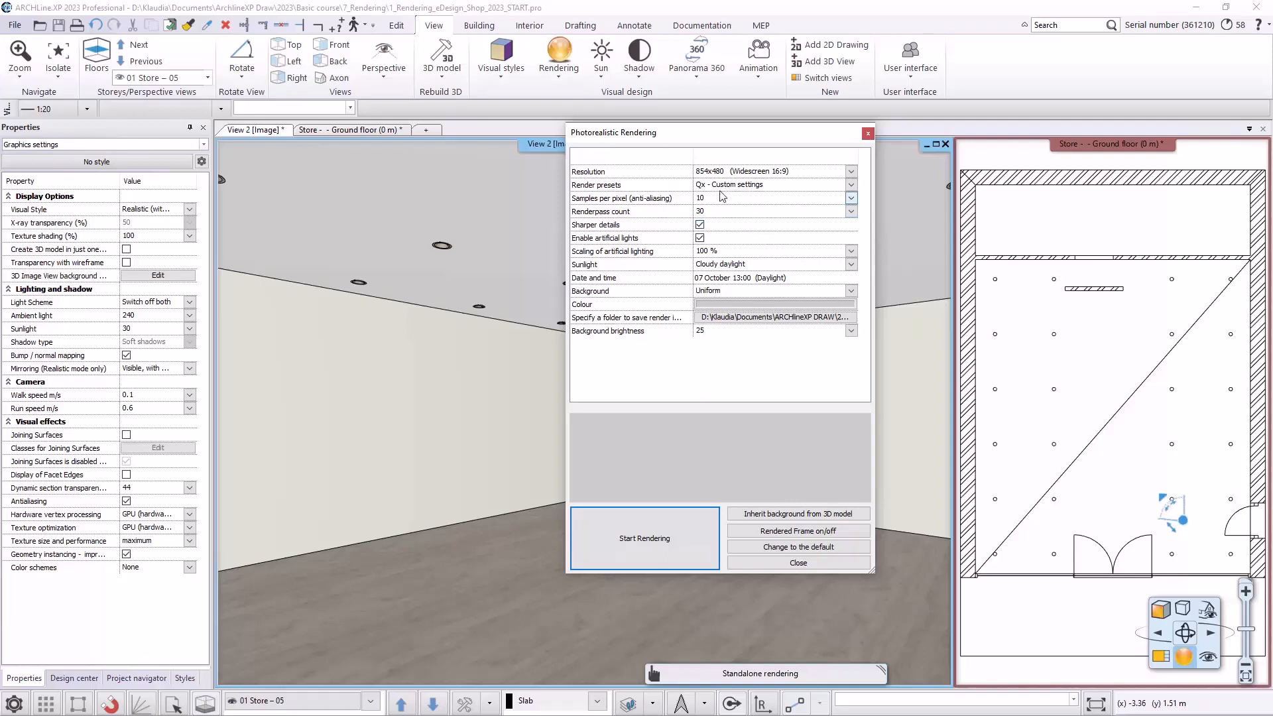
{"action": "left_click", "coordinate": [721, 186]}
{"action": "left_click", "coordinate": [729, 216]}
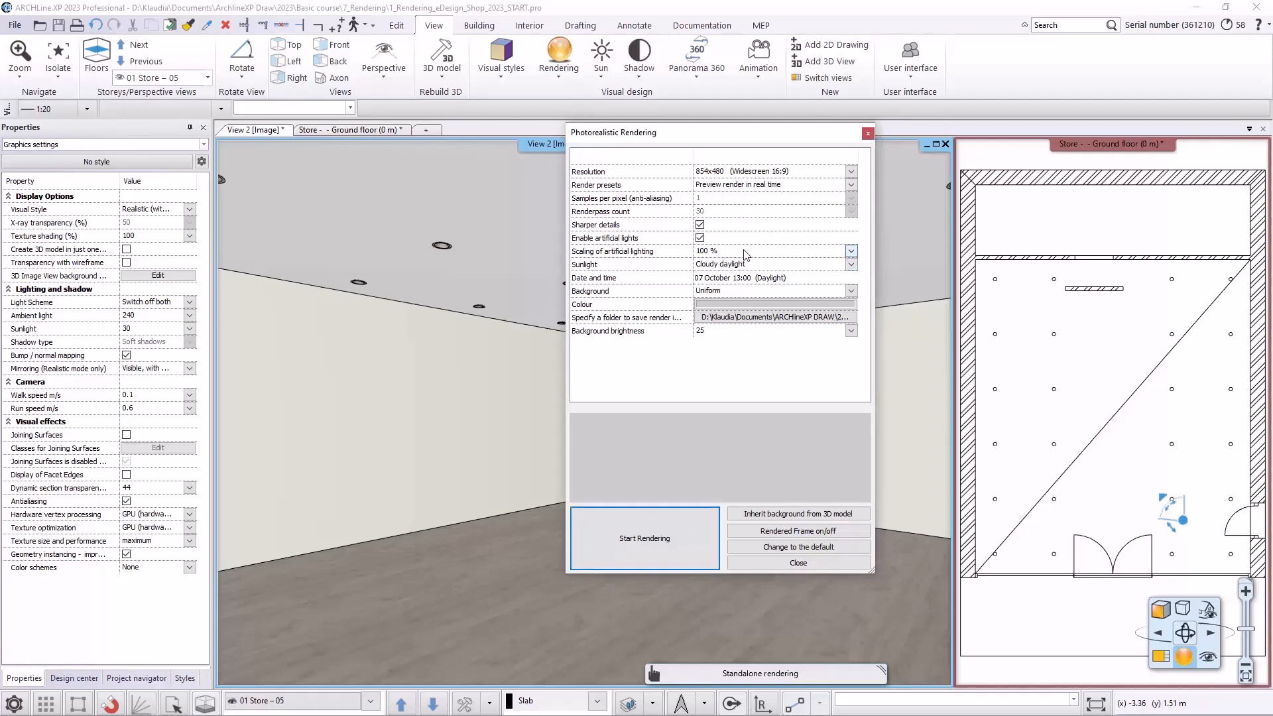
Set the render sunlight to Clear daylight and the background to the City sky - Cloudy image
{"action": "left_click", "coordinate": [709, 265]}
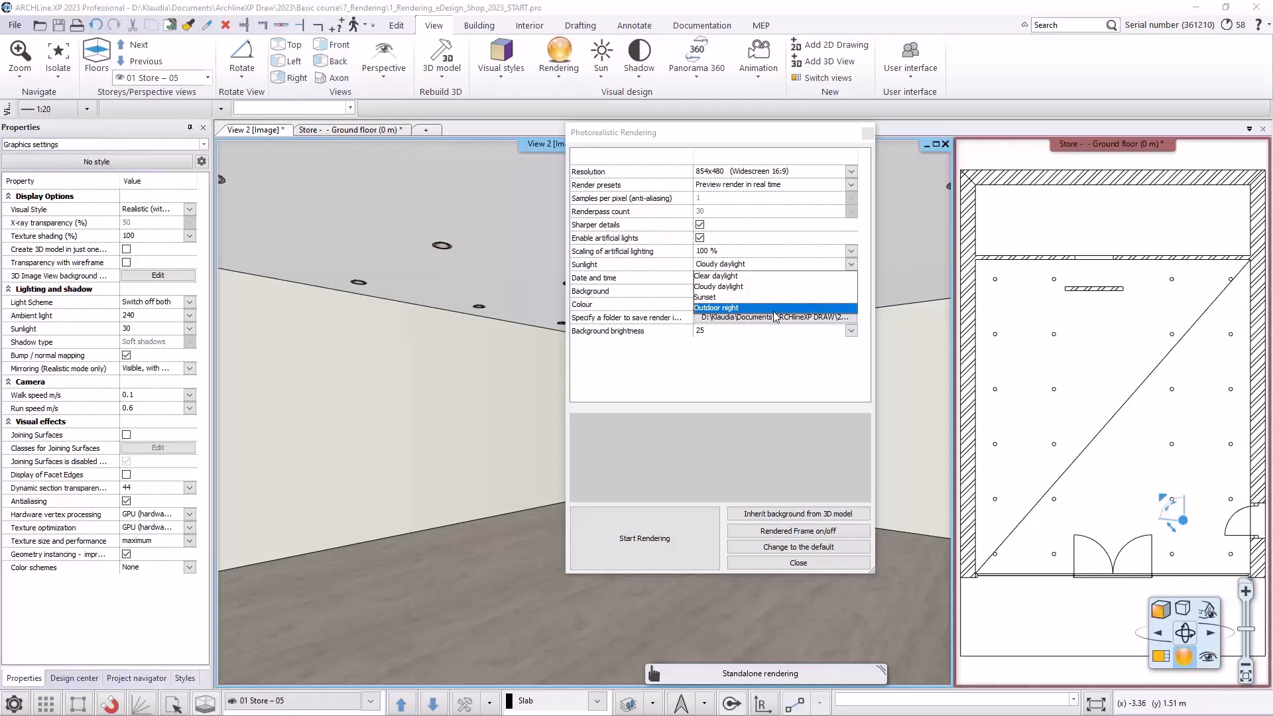
{"action": "left_click", "coordinate": [754, 276]}
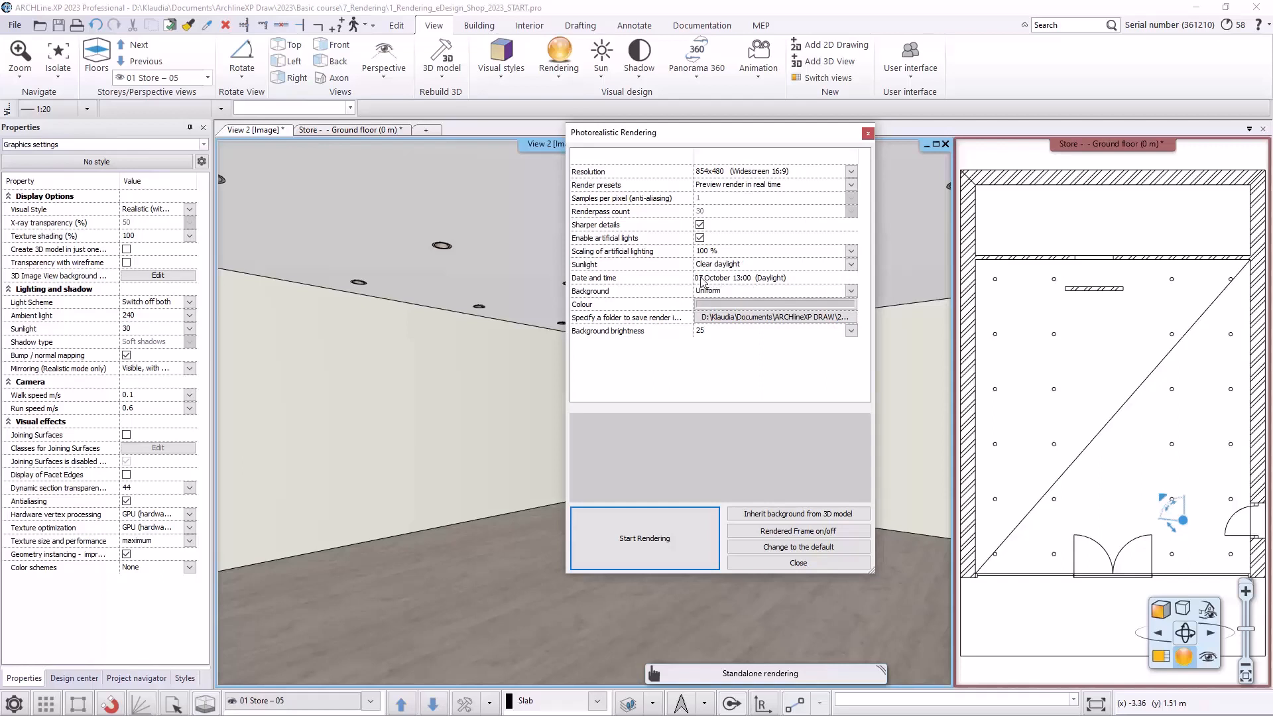
{"action": "left_click", "coordinate": [750, 290]}
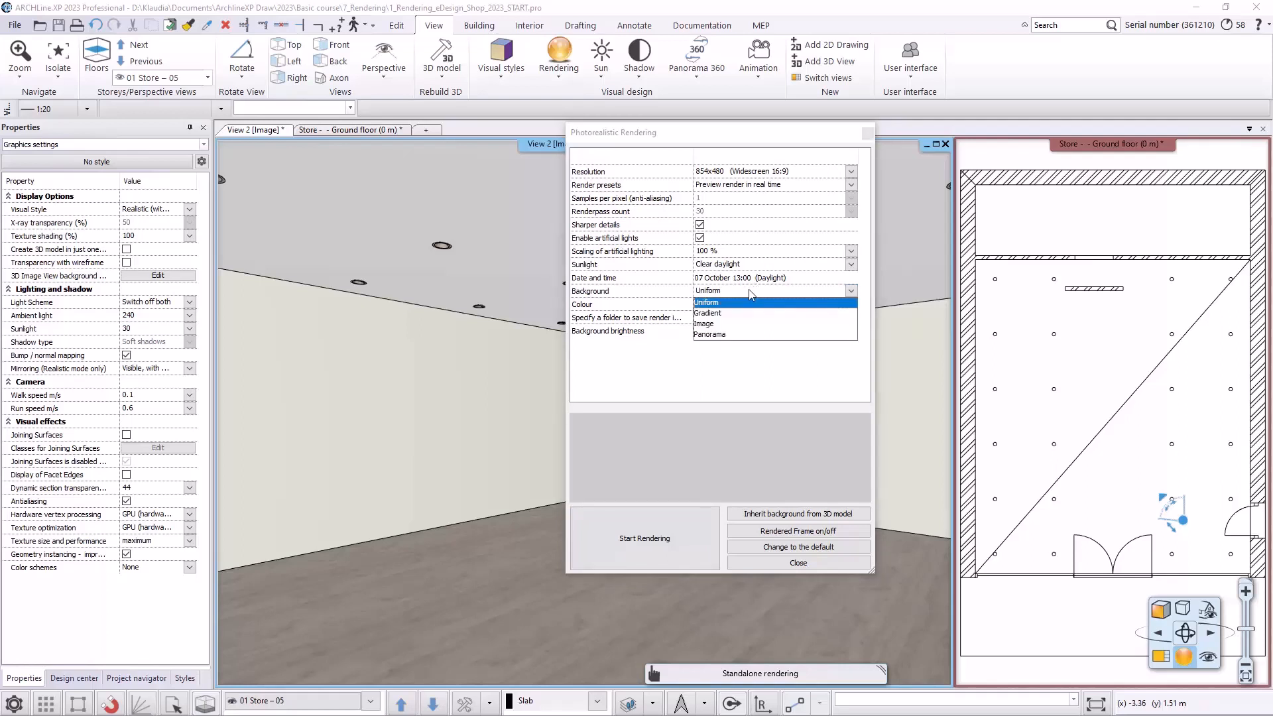
{"action": "left_click", "coordinate": [729, 324]}
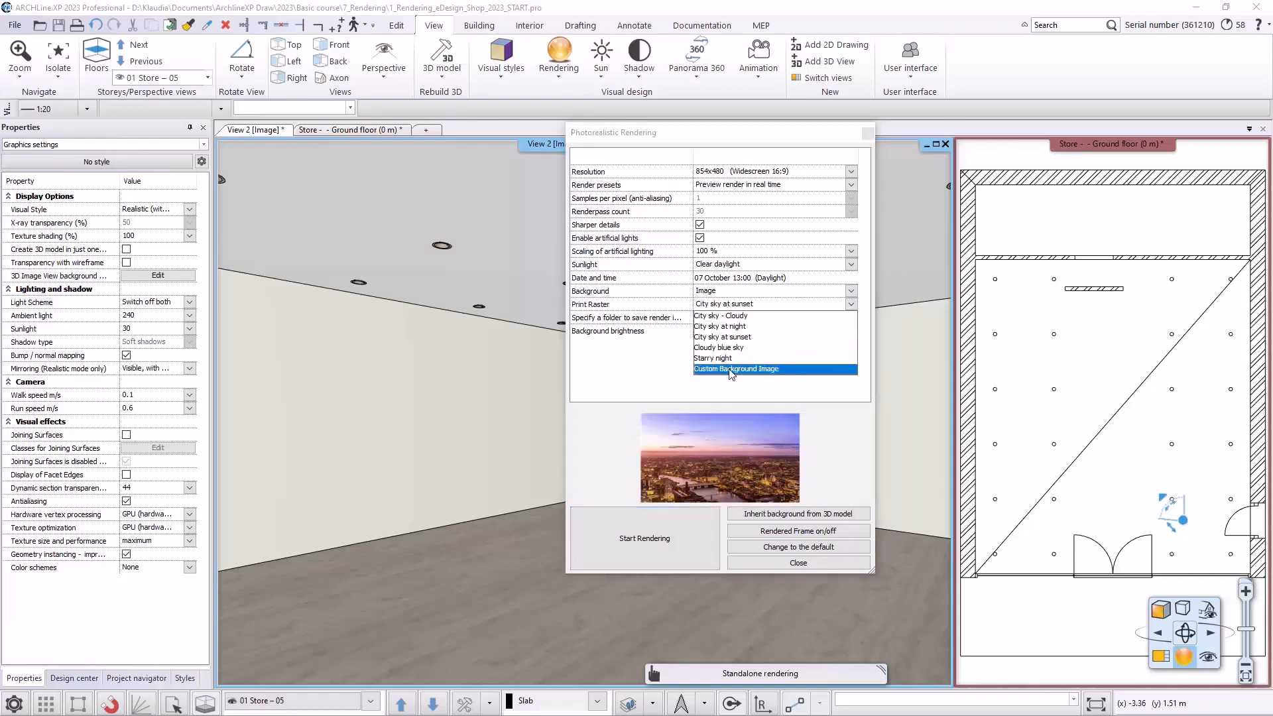
{"action": "left_click", "coordinate": [735, 292]}
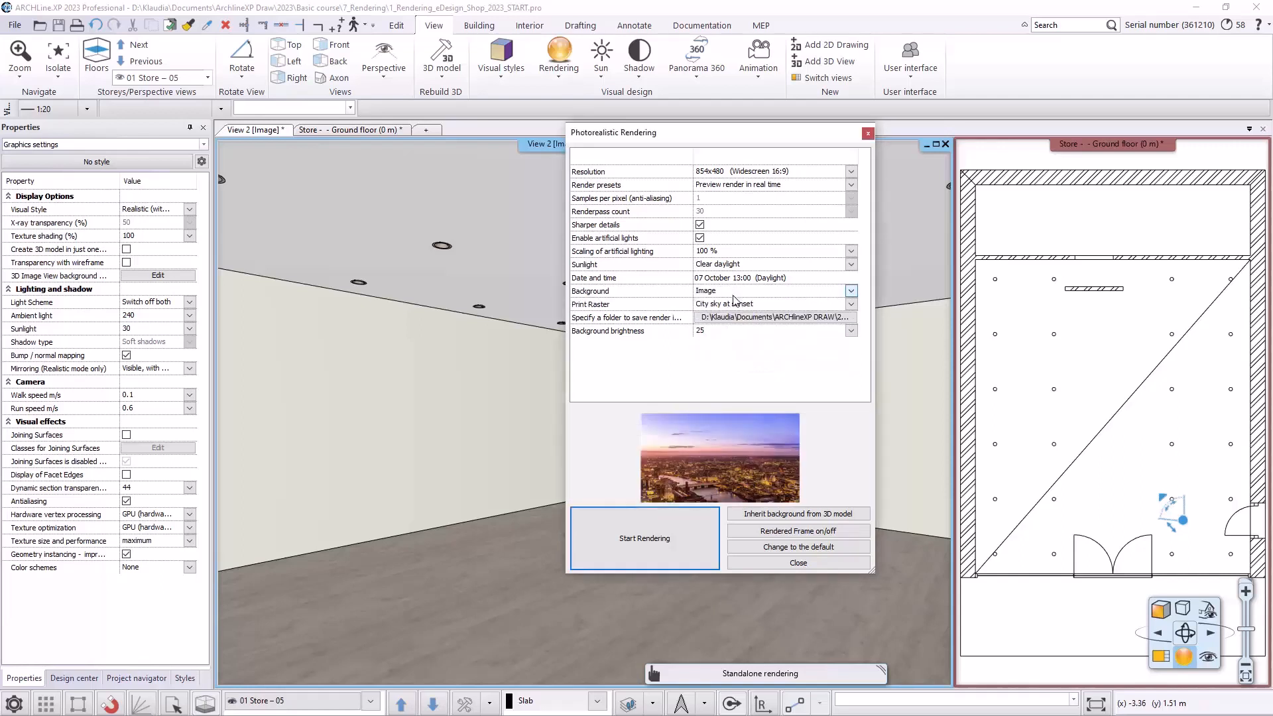
{"action": "left_click", "coordinate": [735, 292]}
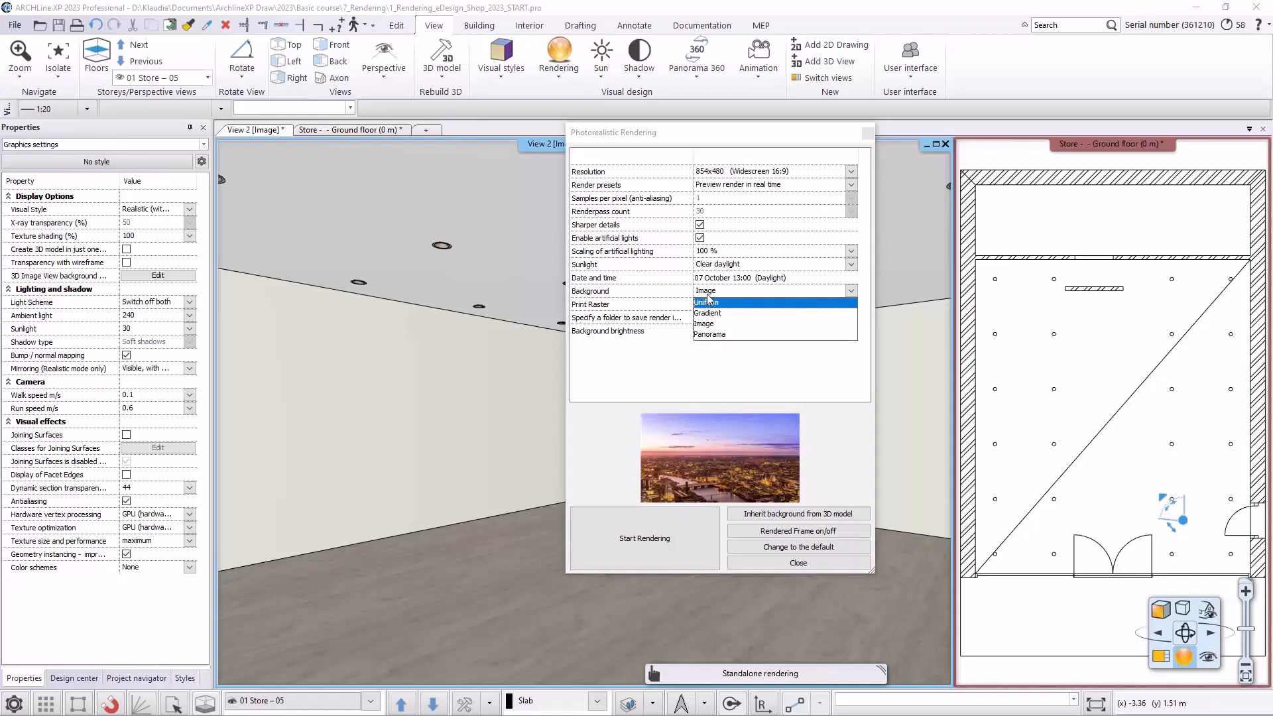
{"action": "left_click", "coordinate": [708, 324]}
{"action": "left_click", "coordinate": [723, 303]}
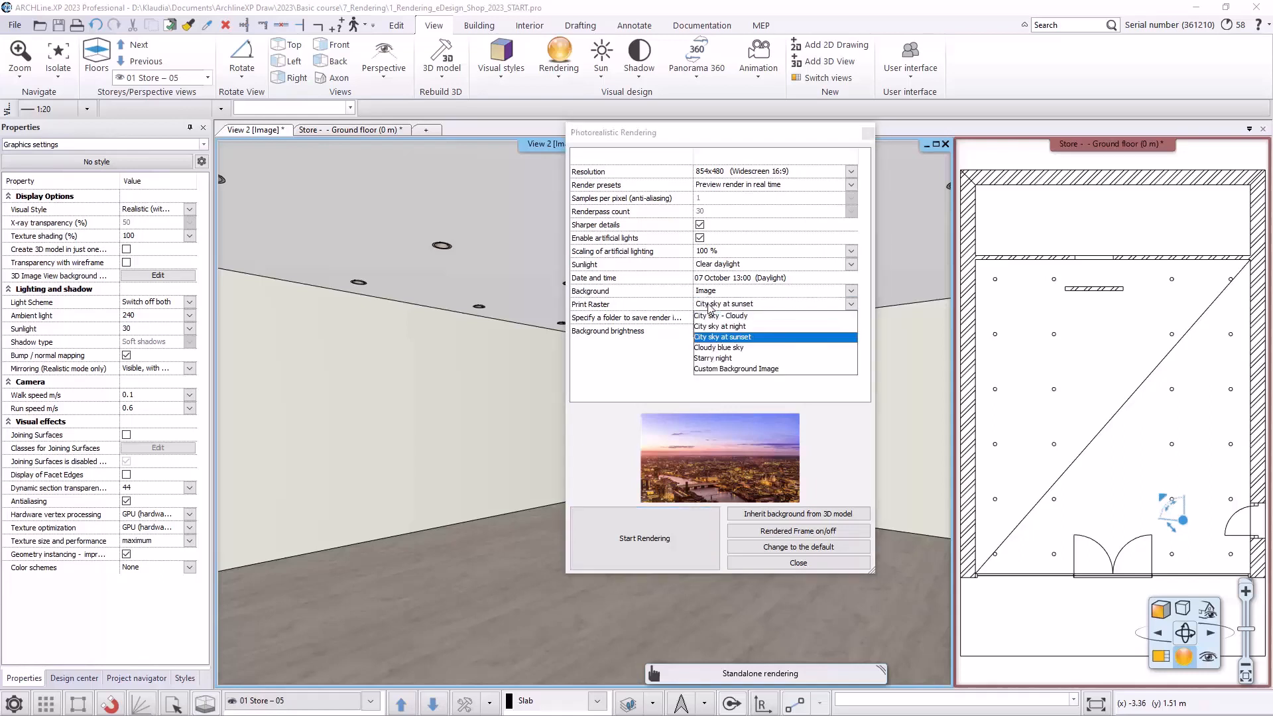
{"action": "left_click", "coordinate": [729, 316]}
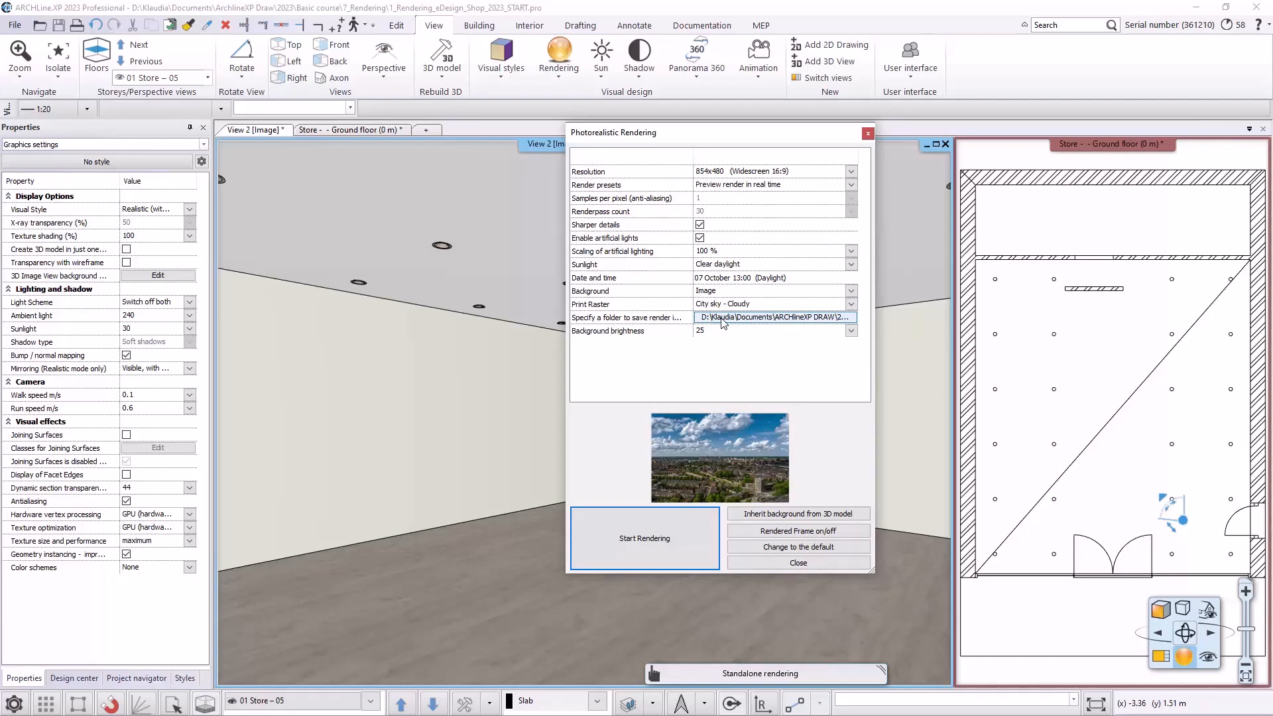
Set the background brightness to 100 Brighter, daytime scenes and close the rendering settings
{"action": "left_click", "coordinate": [725, 329]}
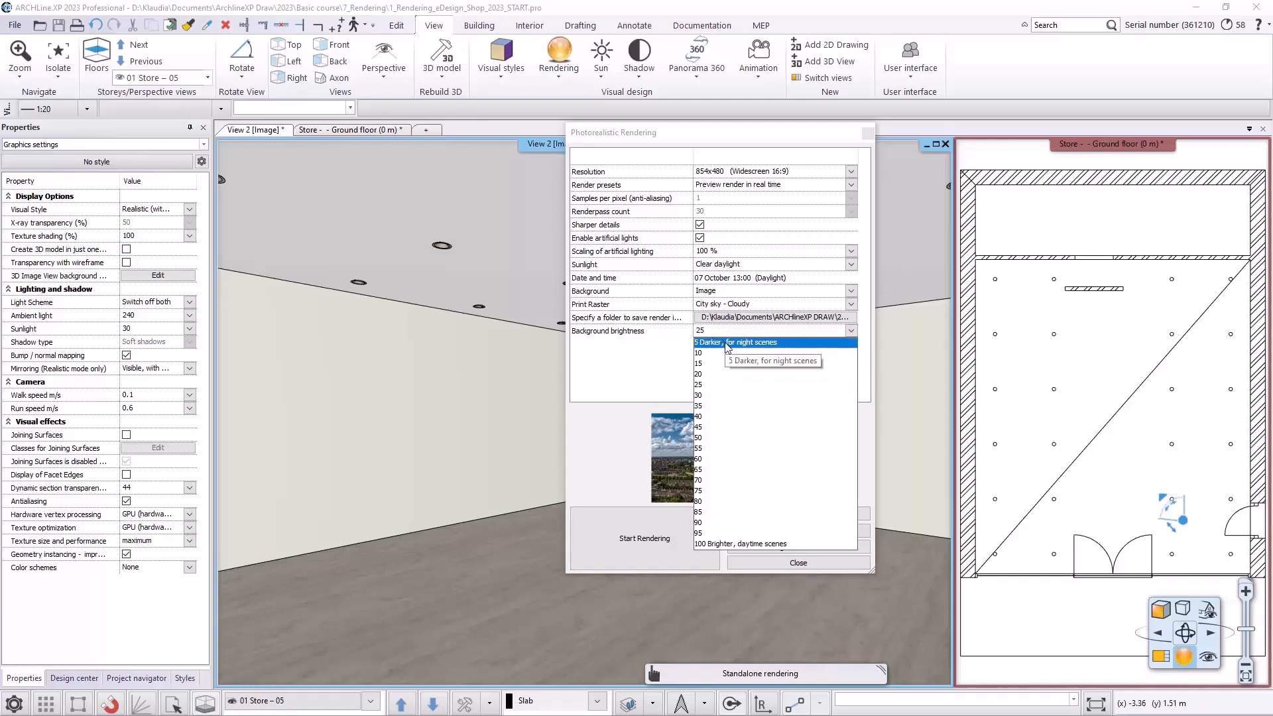
{"action": "left_click", "coordinate": [754, 545]}
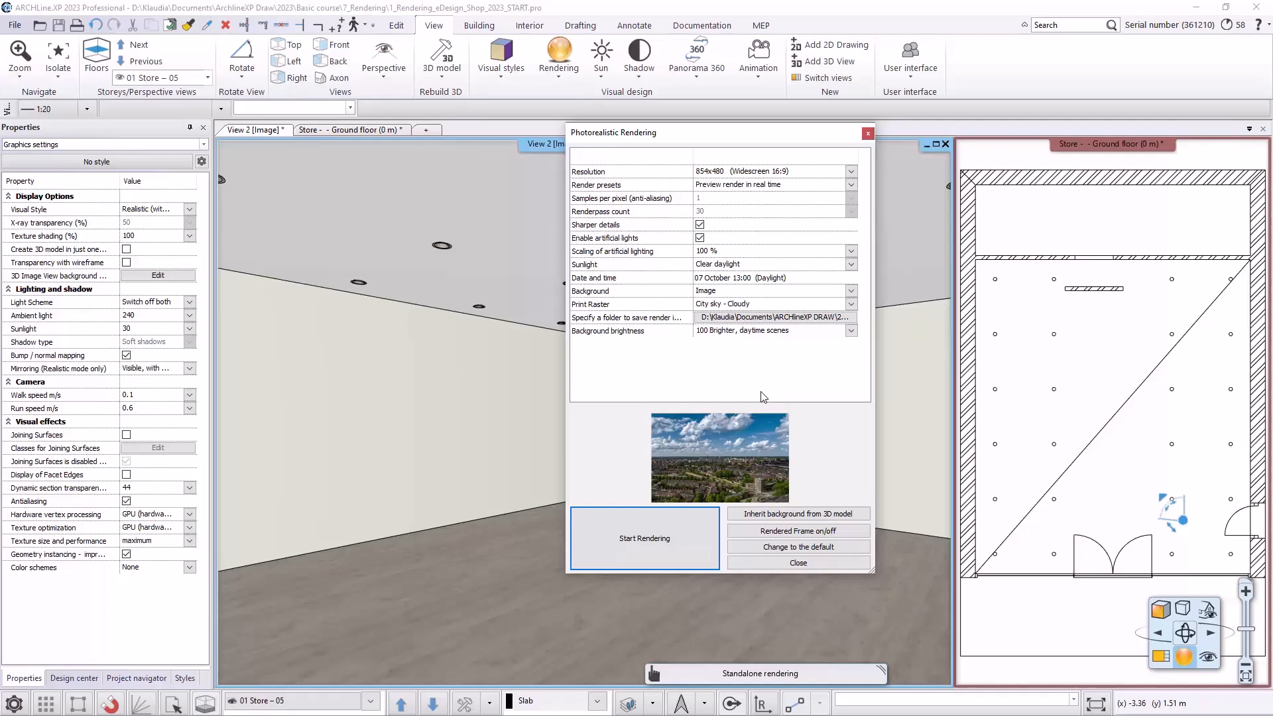
{"action": "left_click", "coordinate": [773, 563]}
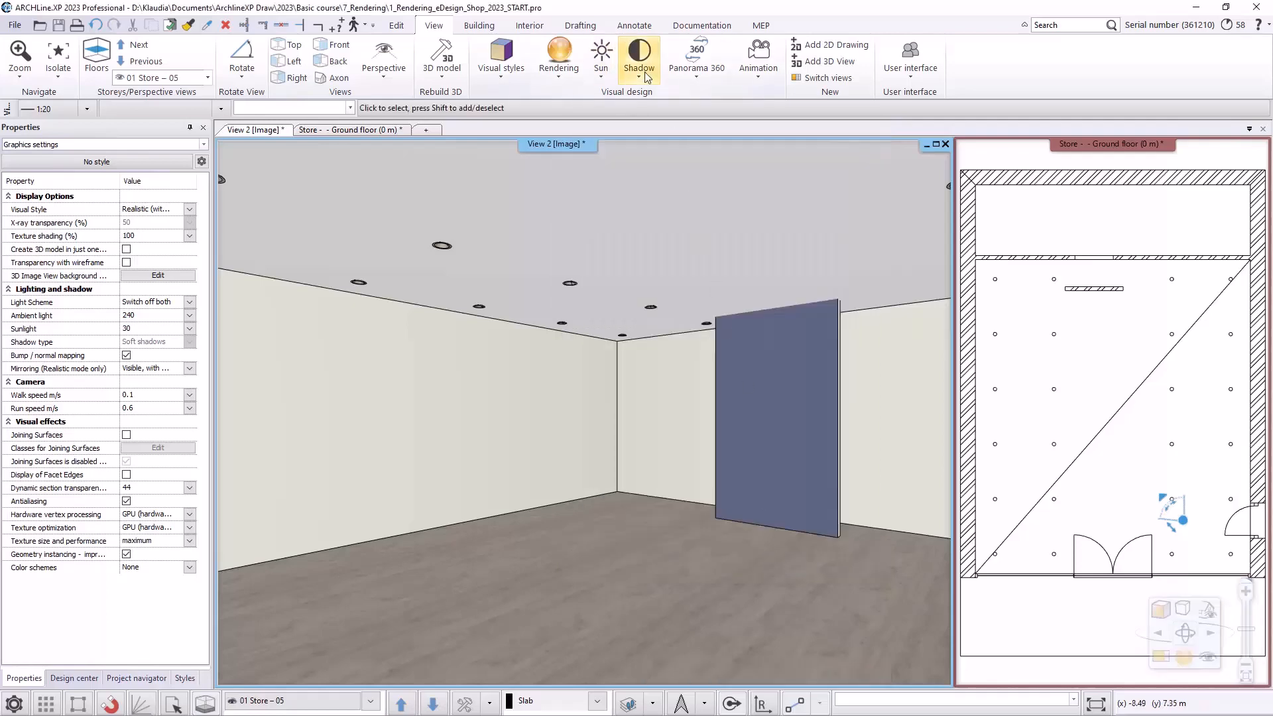
Check the render frame in the maximized View 2, and turn the frame off and restore the split layout
{"action": "left_click", "coordinate": [558, 69]}
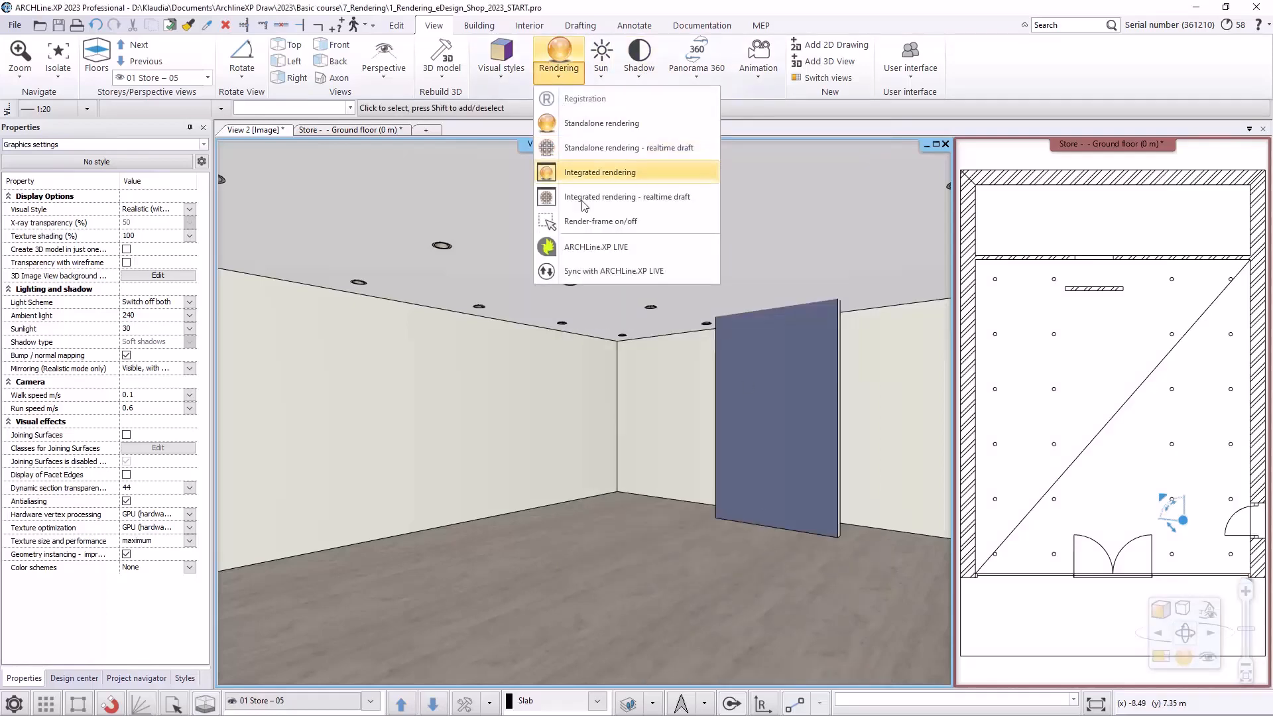
{"action": "left_click", "coordinate": [583, 219]}
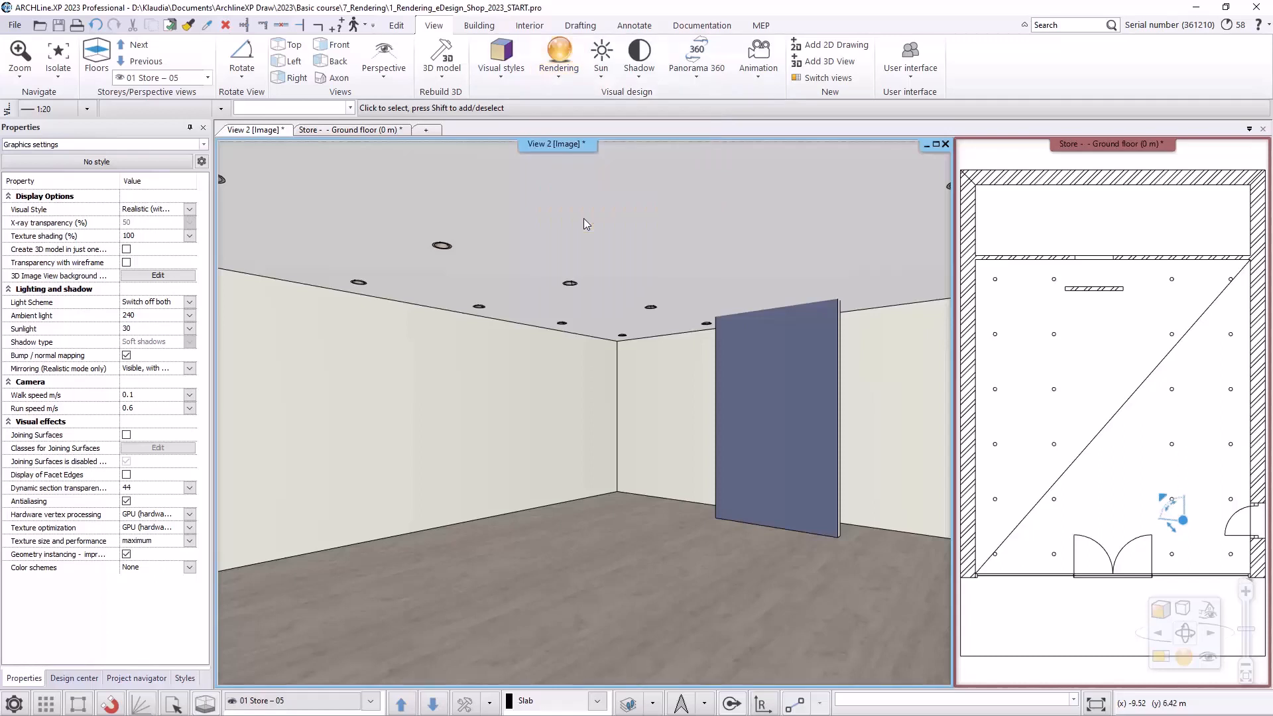
{"action": "left_click", "coordinate": [935, 145]}
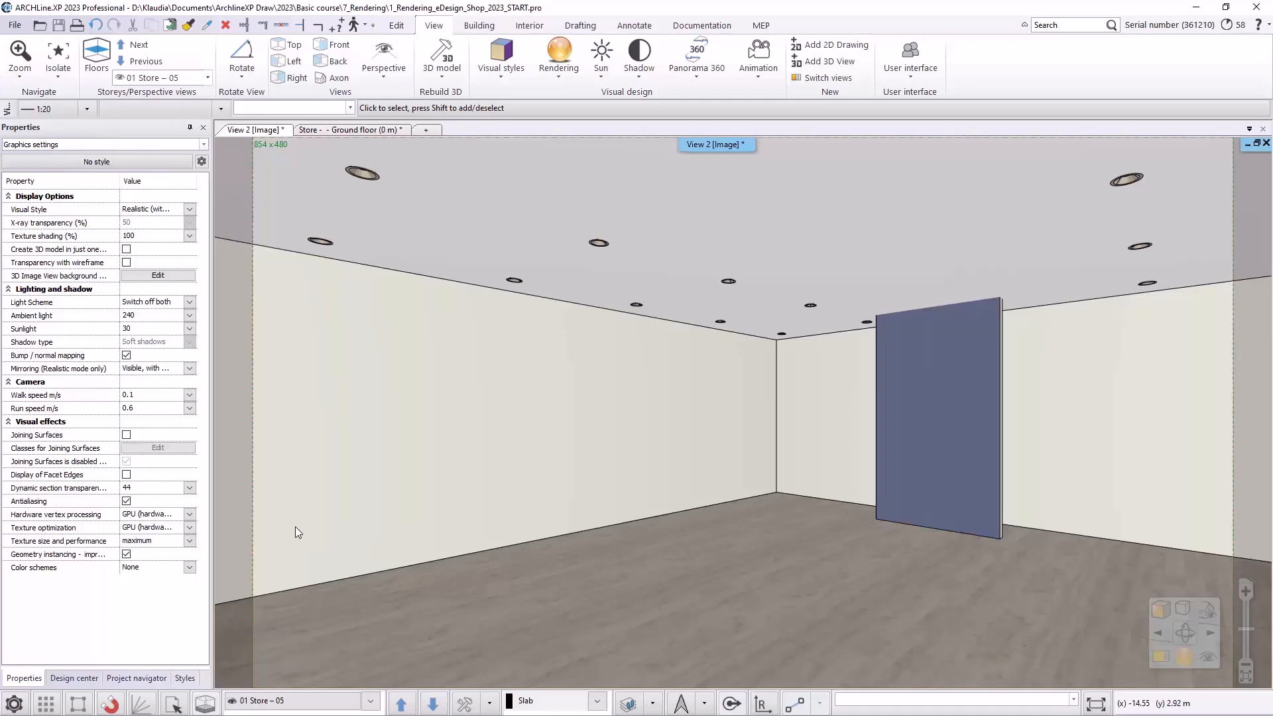
{"action": "left_click", "coordinate": [559, 63]}
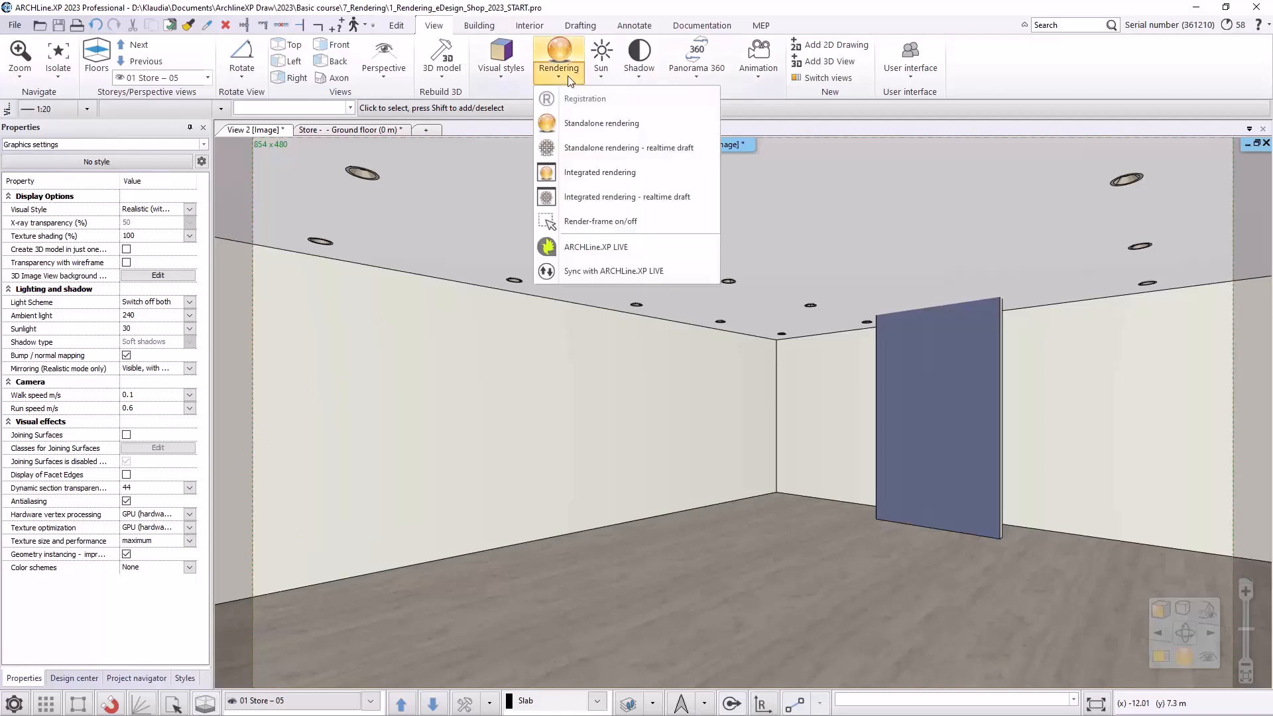
{"action": "left_click", "coordinate": [597, 223]}
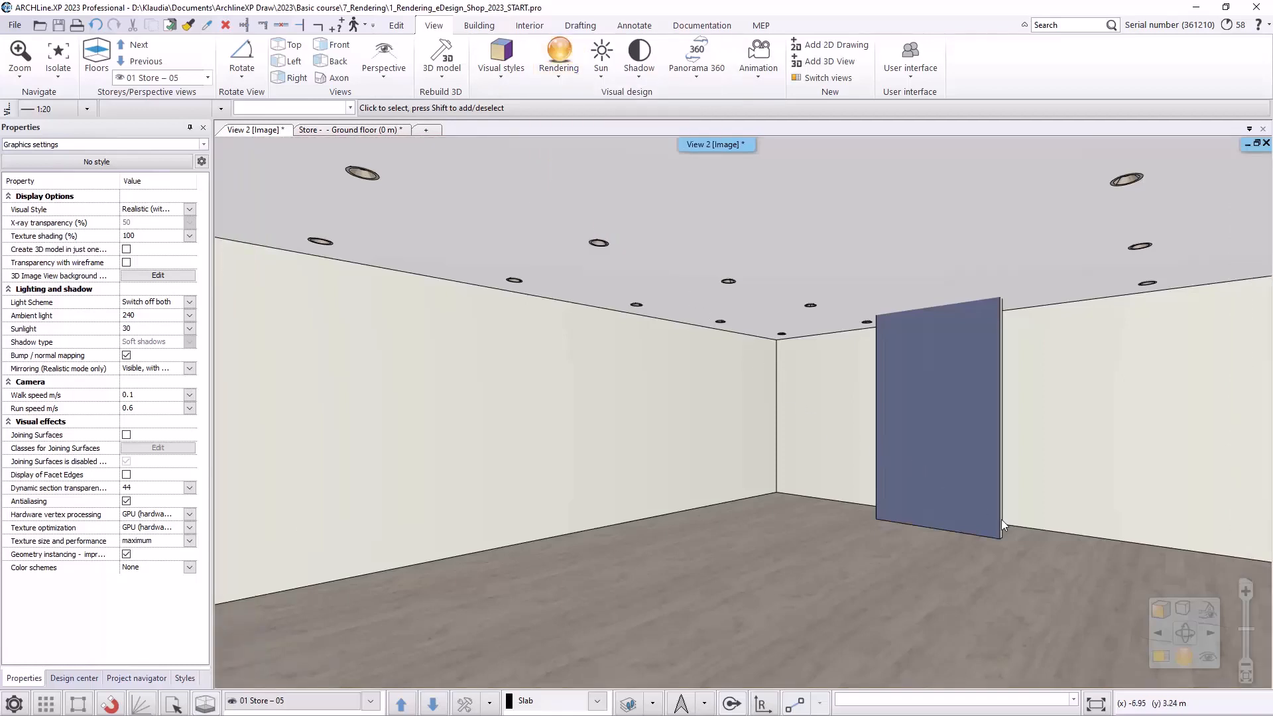
{"action": "left_click", "coordinate": [1256, 143]}
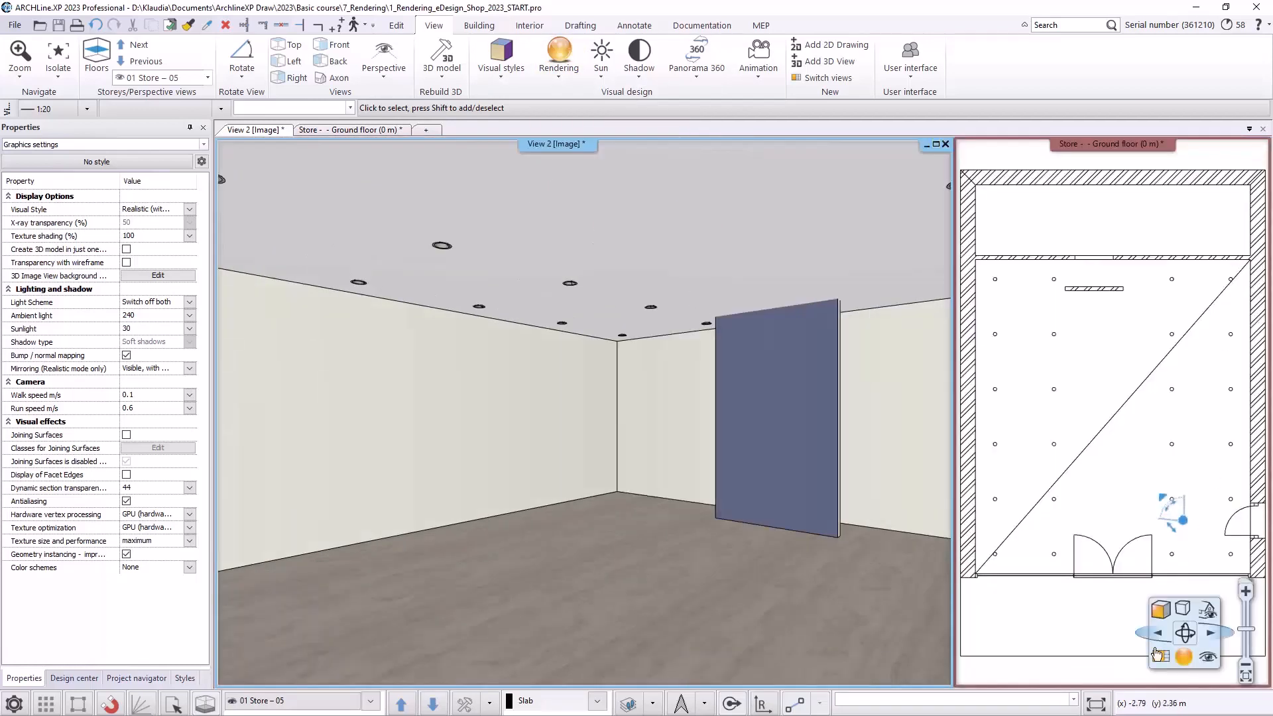
Start a standalone real-time preview render of View 2 with the current photorealistic rendering settings
{"action": "left_click", "coordinate": [1184, 656]}
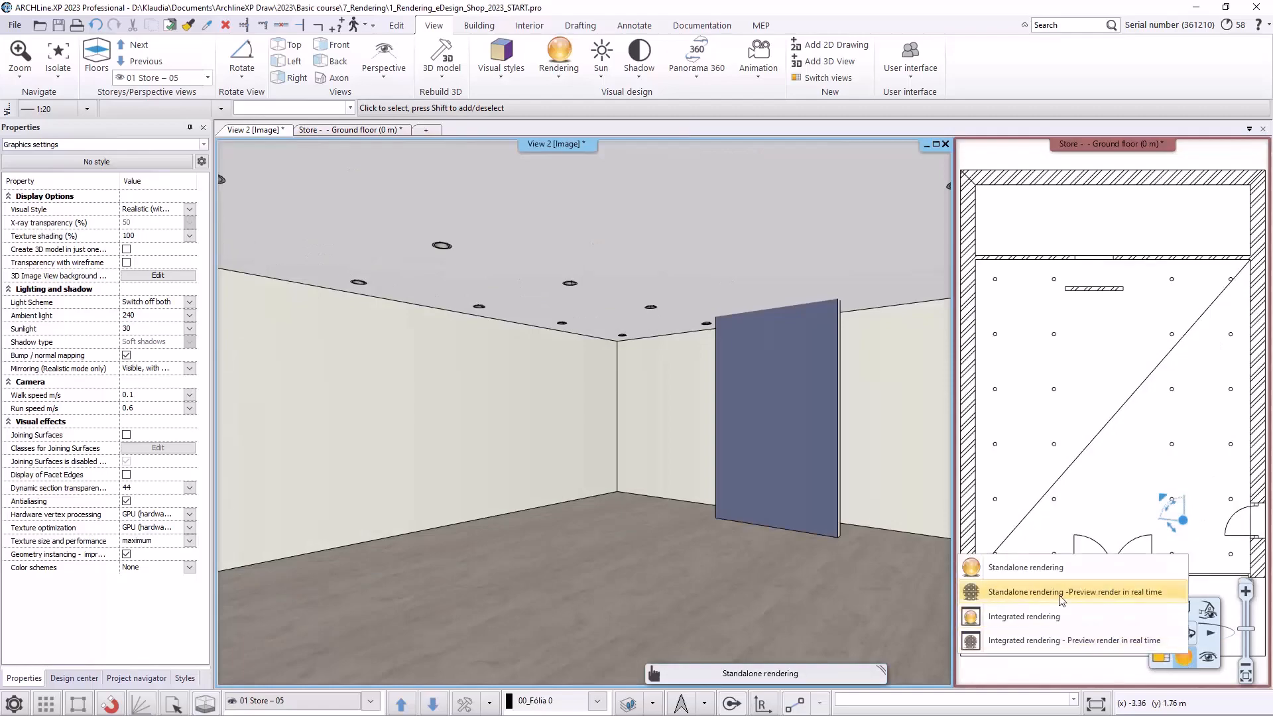
{"action": "left_click", "coordinate": [1062, 600]}
{"action": "left_click", "coordinate": [782, 448]}
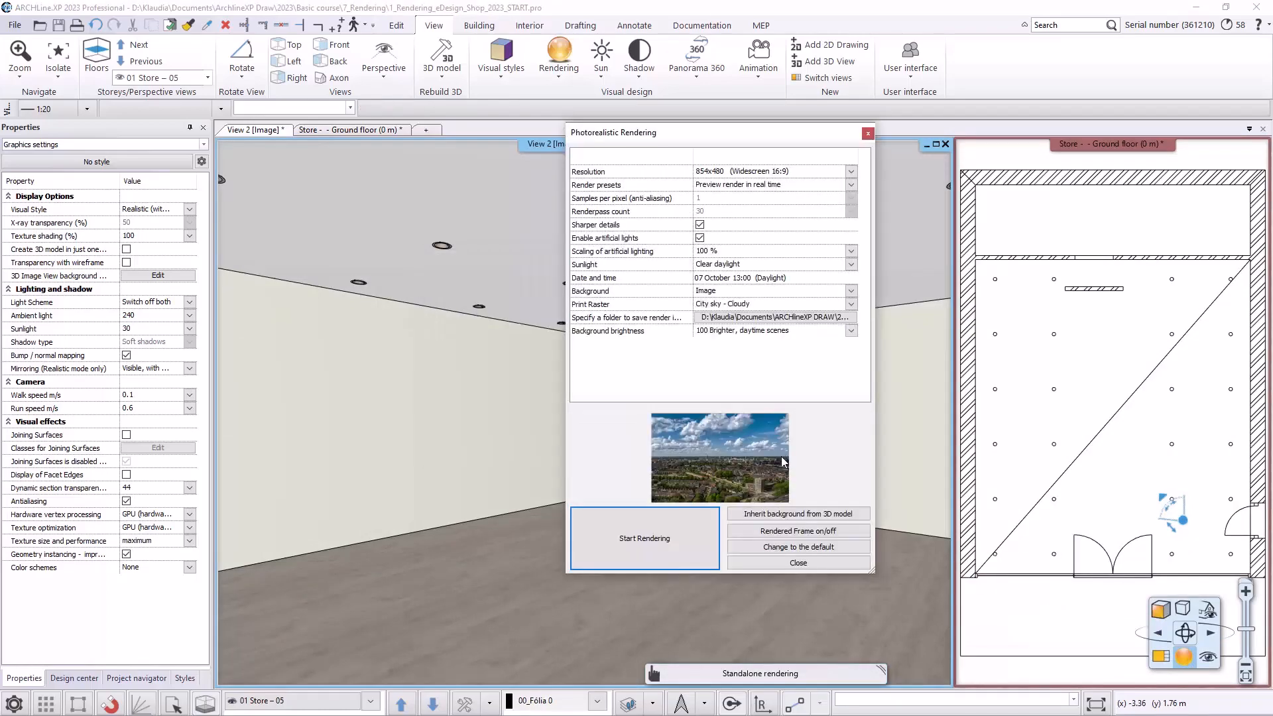
{"action": "left_click", "coordinate": [668, 529]}
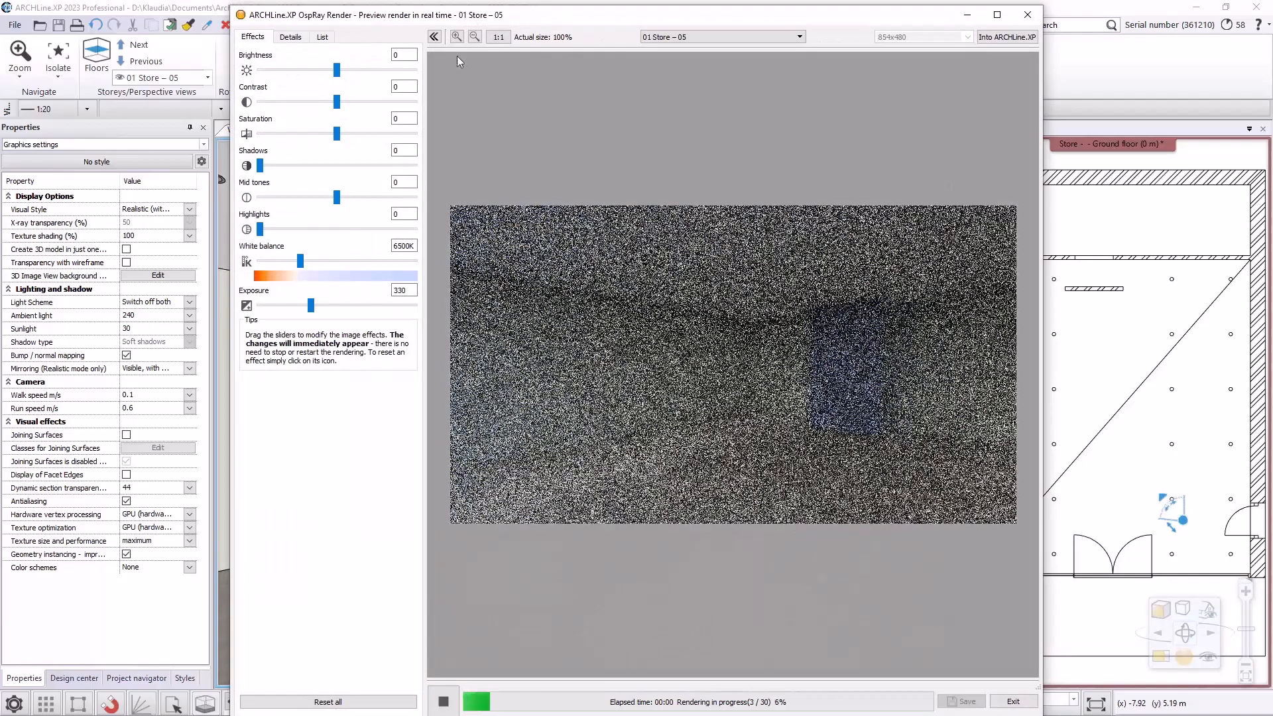
Hide the effect sliders, shrink and reposition the render window to inspect the preview image, and dismiss the window
{"action": "left_click", "coordinate": [434, 37]}
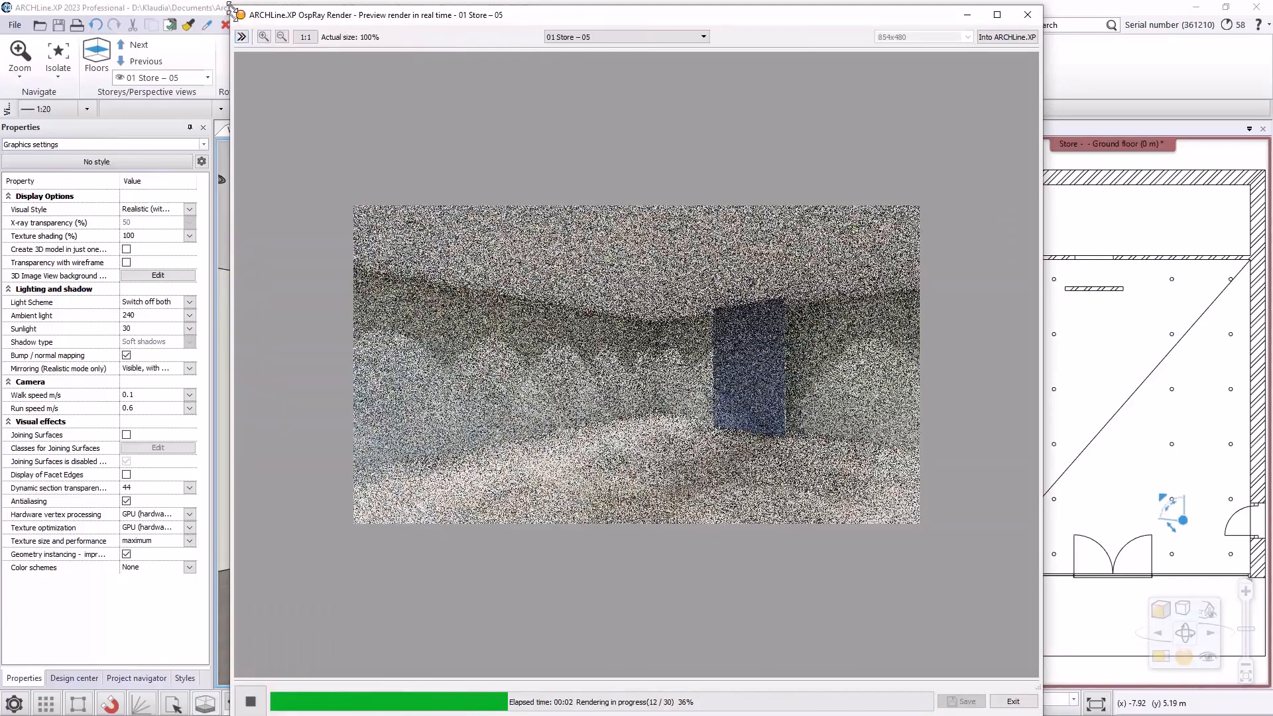
{"action": "left_click_drag", "start_coordinate": [230, 7], "coordinate": [358, 305]}
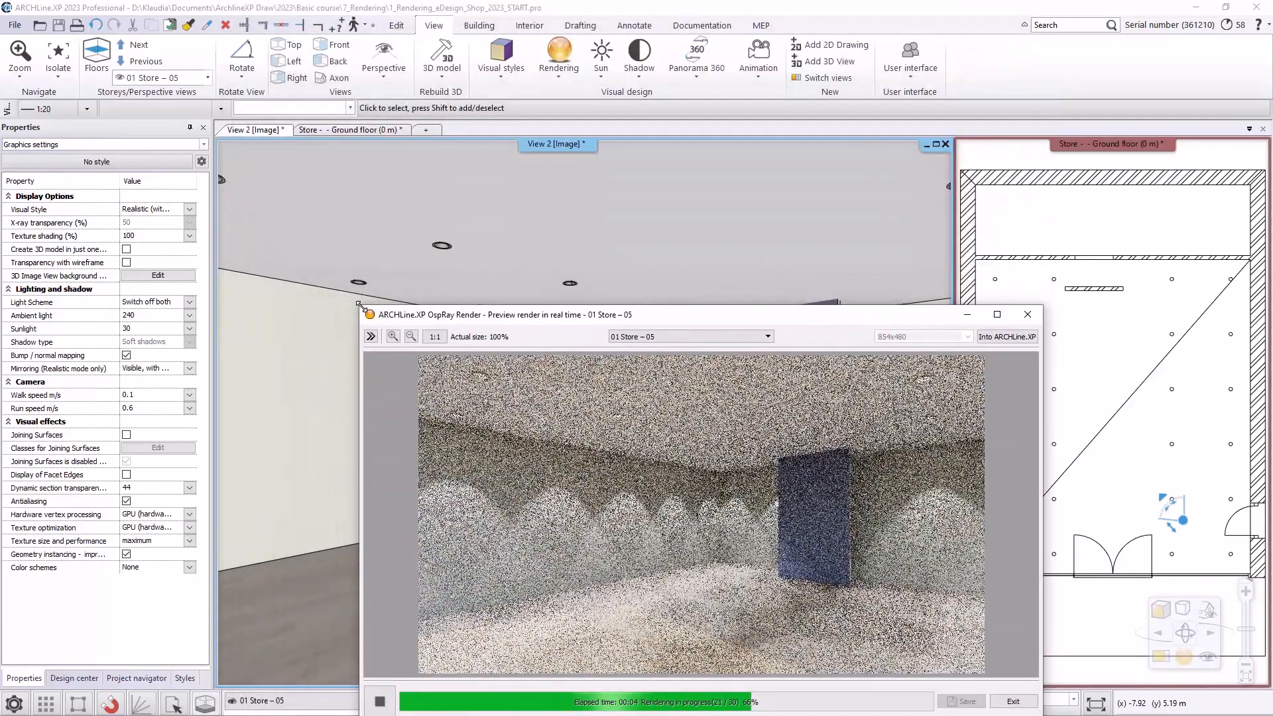
{"action": "left_click_drag", "start_coordinate": [527, 322], "coordinate": [573, 158]}
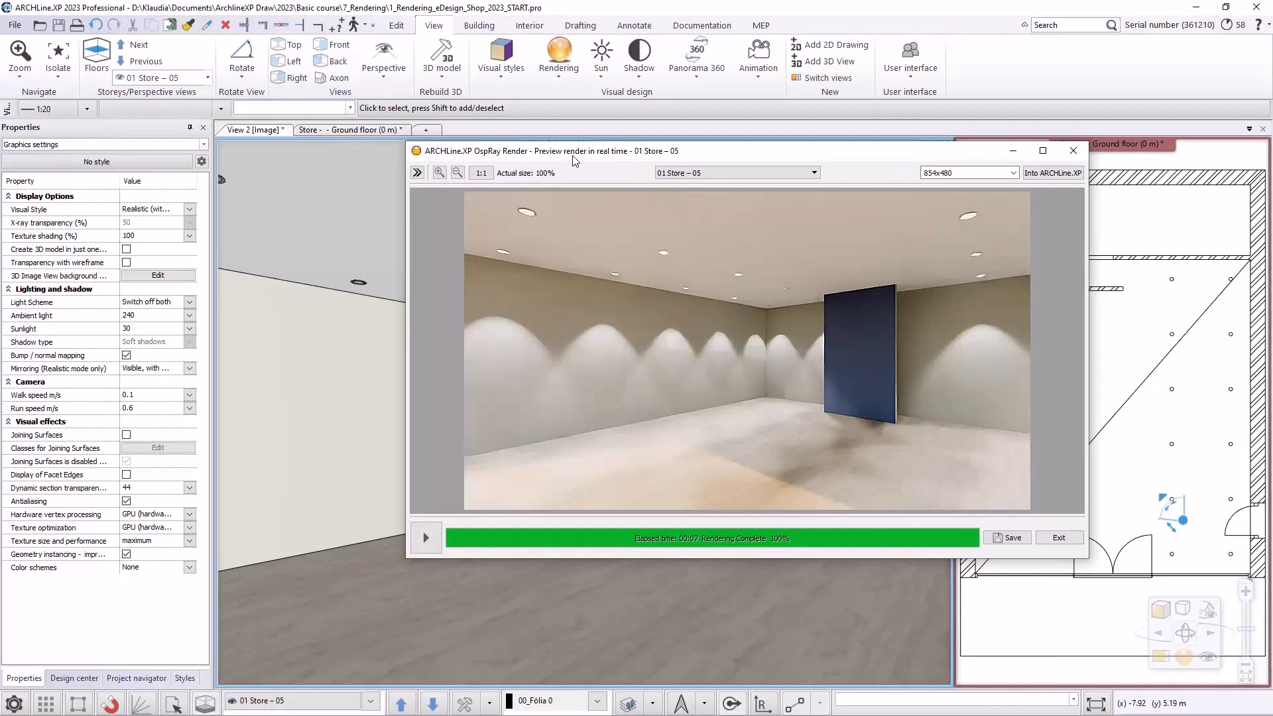
{"action": "left_click_drag", "start_coordinate": [577, 152], "coordinate": [428, 221]}
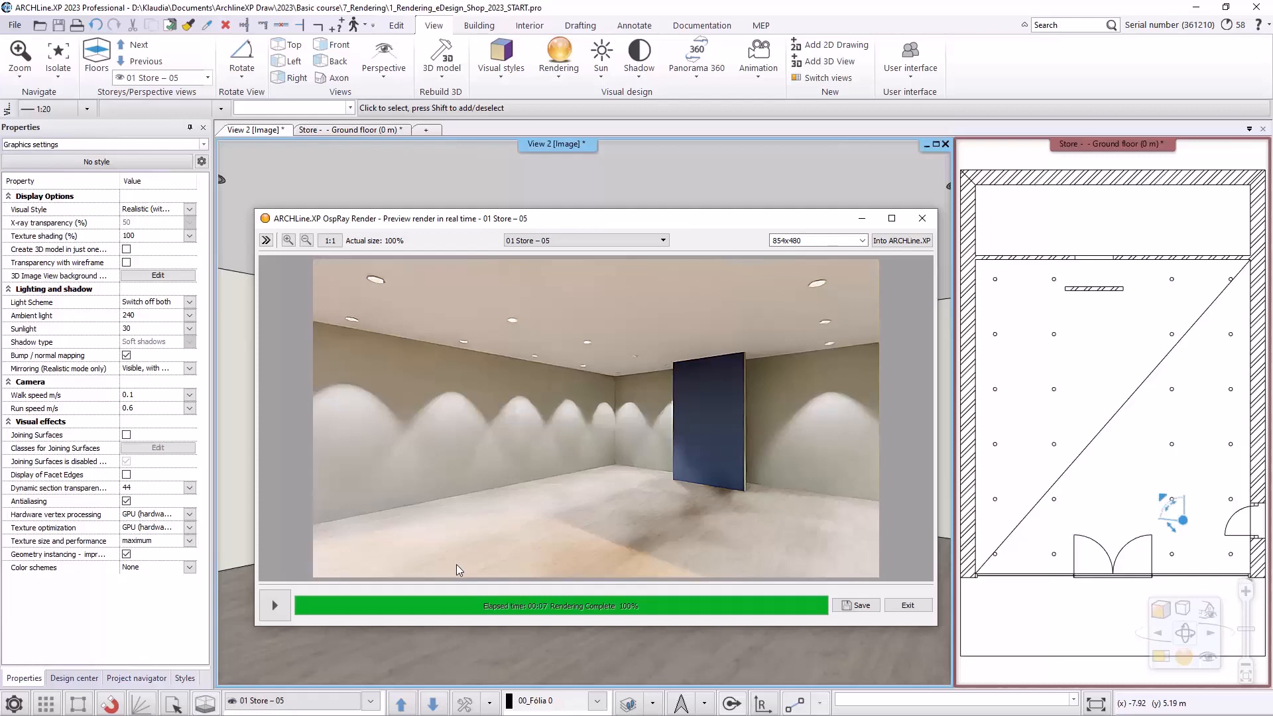
{"action": "left_click", "coordinate": [862, 219]}
Set the sun to 12 July at 15:00 in the sun and shadow simulation
{"action": "left_click", "coordinate": [601, 78]}
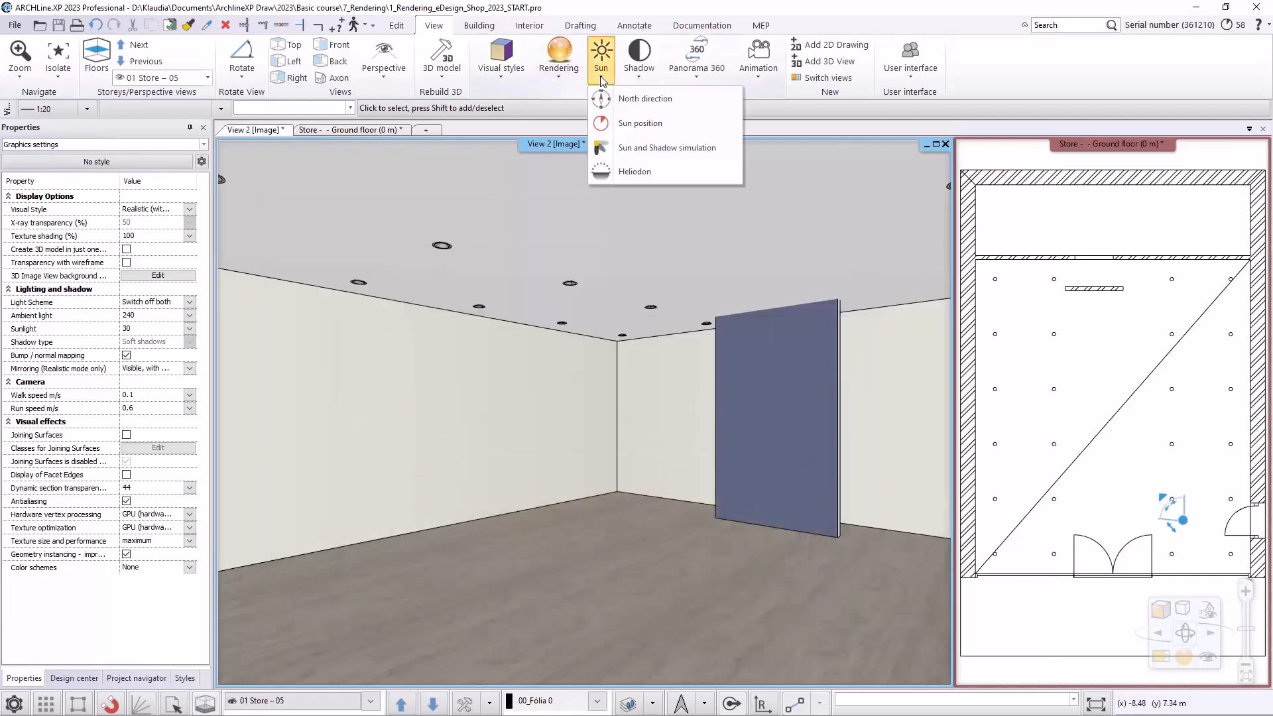
{"action": "left_click", "coordinate": [666, 148]}
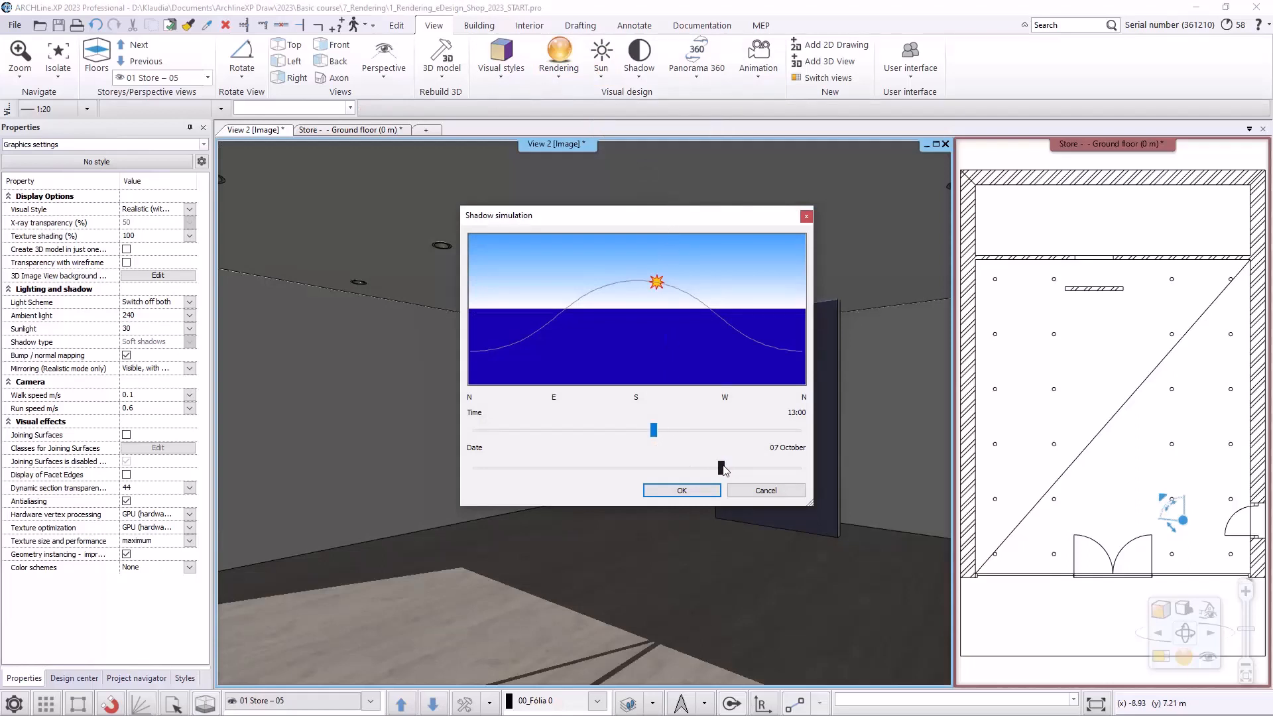
{"action": "left_click_drag", "start_coordinate": [723, 469], "coordinate": [648, 474]}
{"action": "left_click_drag", "start_coordinate": [653, 429], "coordinate": [682, 432]}
{"action": "left_click", "coordinate": [671, 492]}
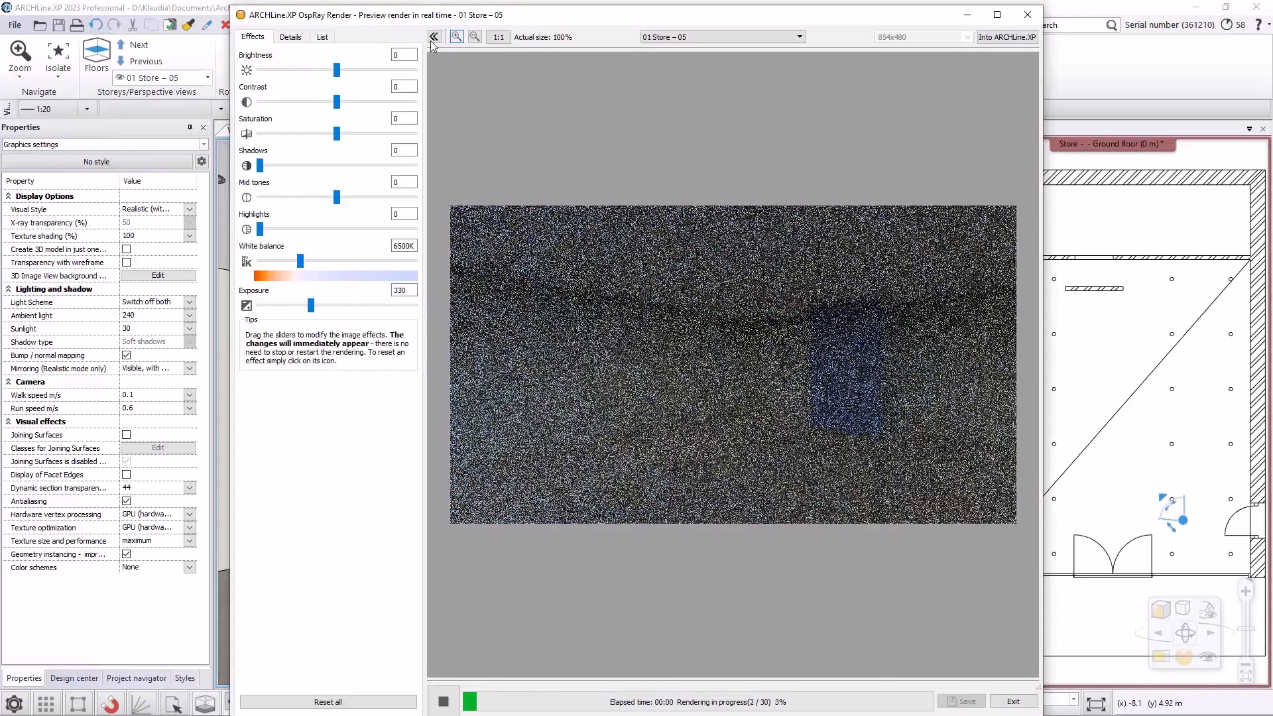
Hide the effect sliders of the running preview render, and shrink and move its window over View 2
{"action": "left_click", "coordinate": [434, 37]}
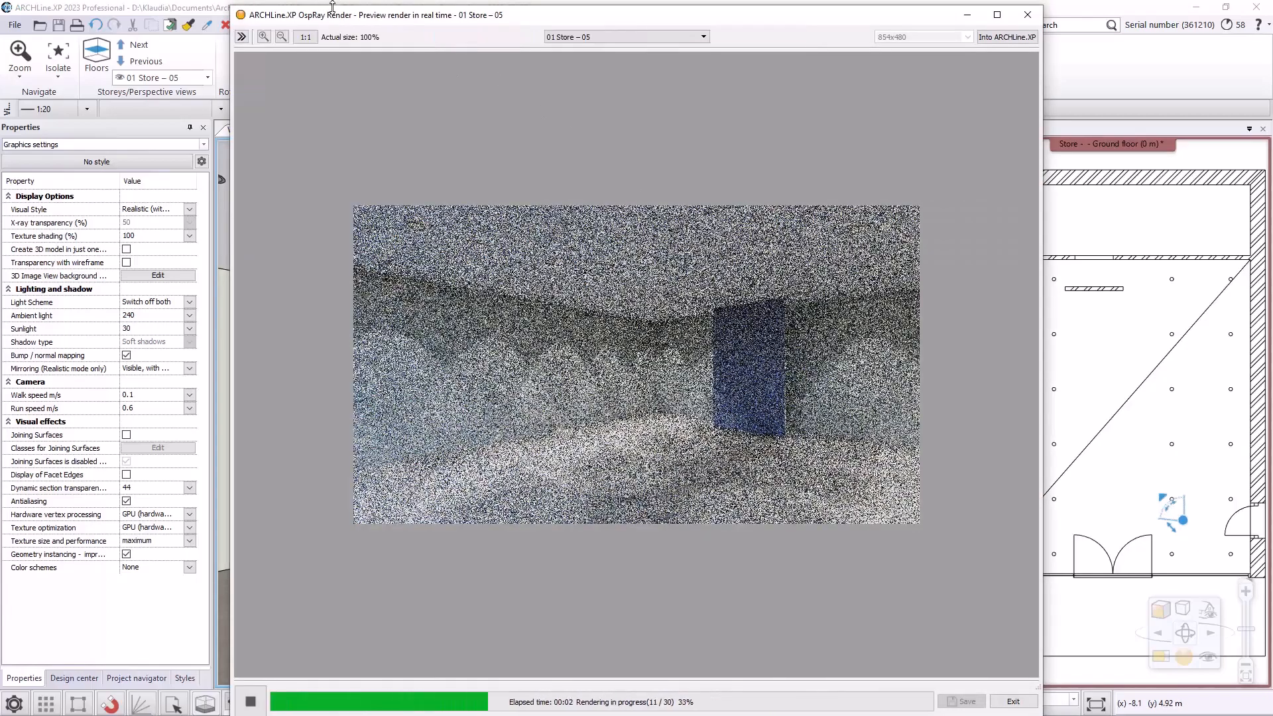
{"action": "mouse_move", "coordinate": [365, 6]}
{"action": "left_mouse_down"}
{"action": "mouse_move", "coordinate": [365, 243]}
{"action": "mouse_move", "coordinate": [366, 27]}
{"action": "left_mouse_up"}
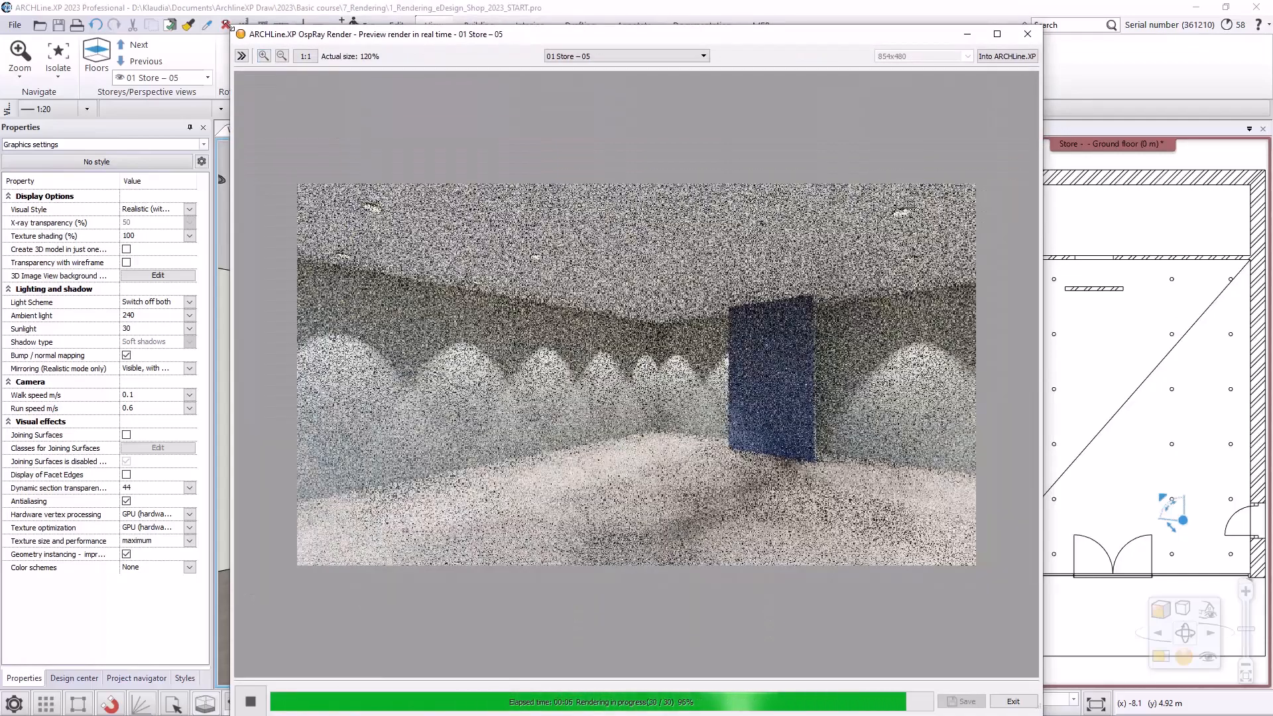
{"action": "left_click_drag", "start_coordinate": [229, 28], "coordinate": [344, 242]}
{"action": "left_click_drag", "start_coordinate": [459, 254], "coordinate": [363, 169]}
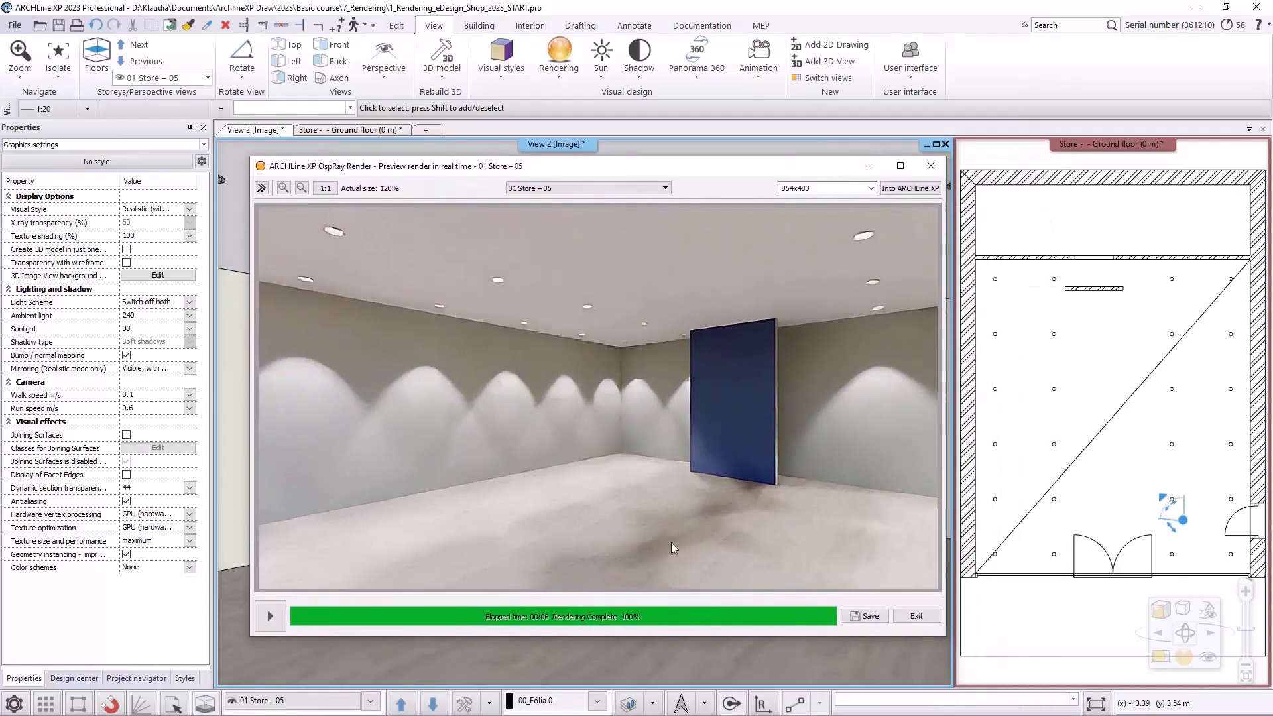
Save the finished preview render as 1.jpg and close the render window
{"action": "left_click", "coordinate": [867, 617]}
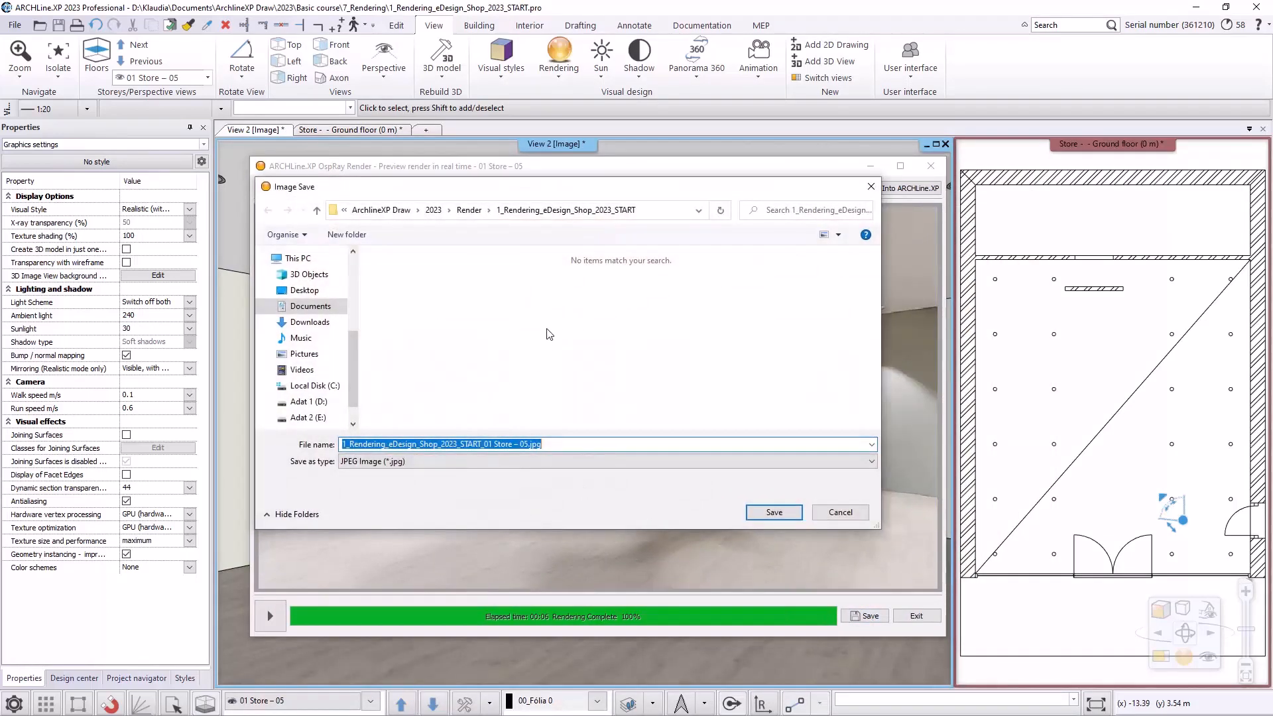
{"action": "left_click_drag", "start_coordinate": [529, 444], "coordinate": [310, 449]}
{"action": "type", "text": "1"}
{"action": "key", "text": "Return"}
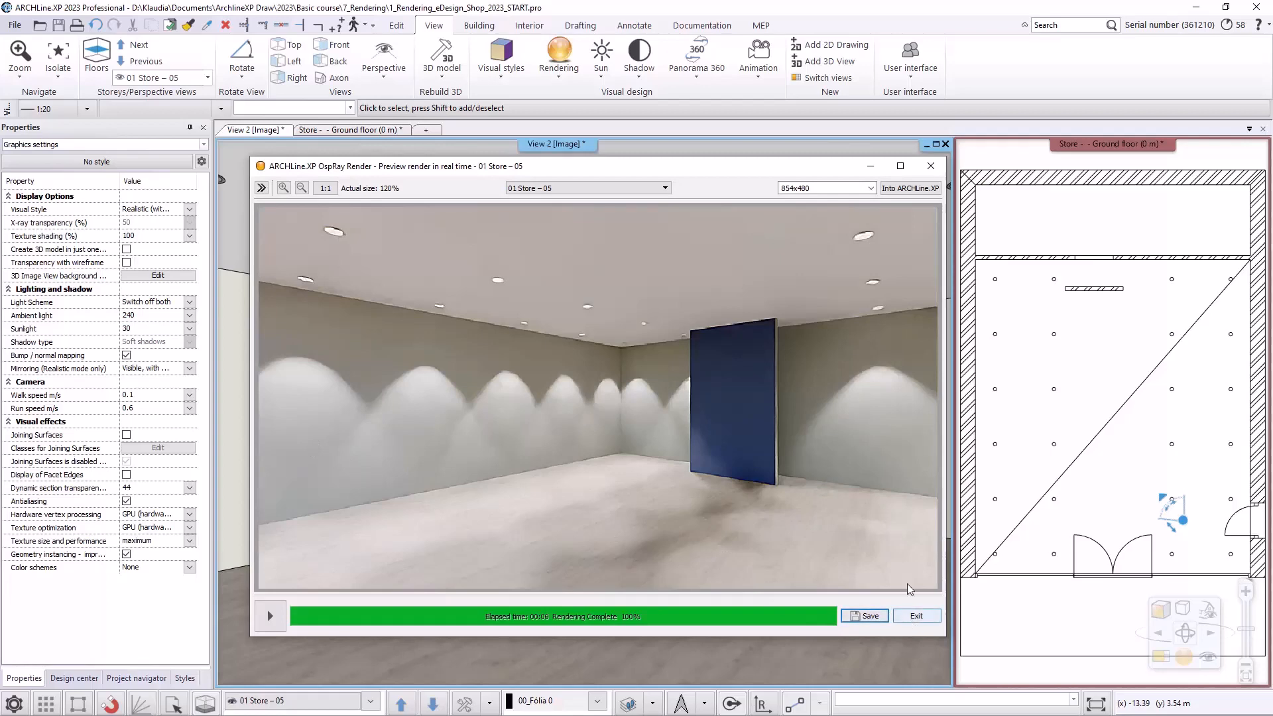
{"action": "left_click", "coordinate": [931, 167]}
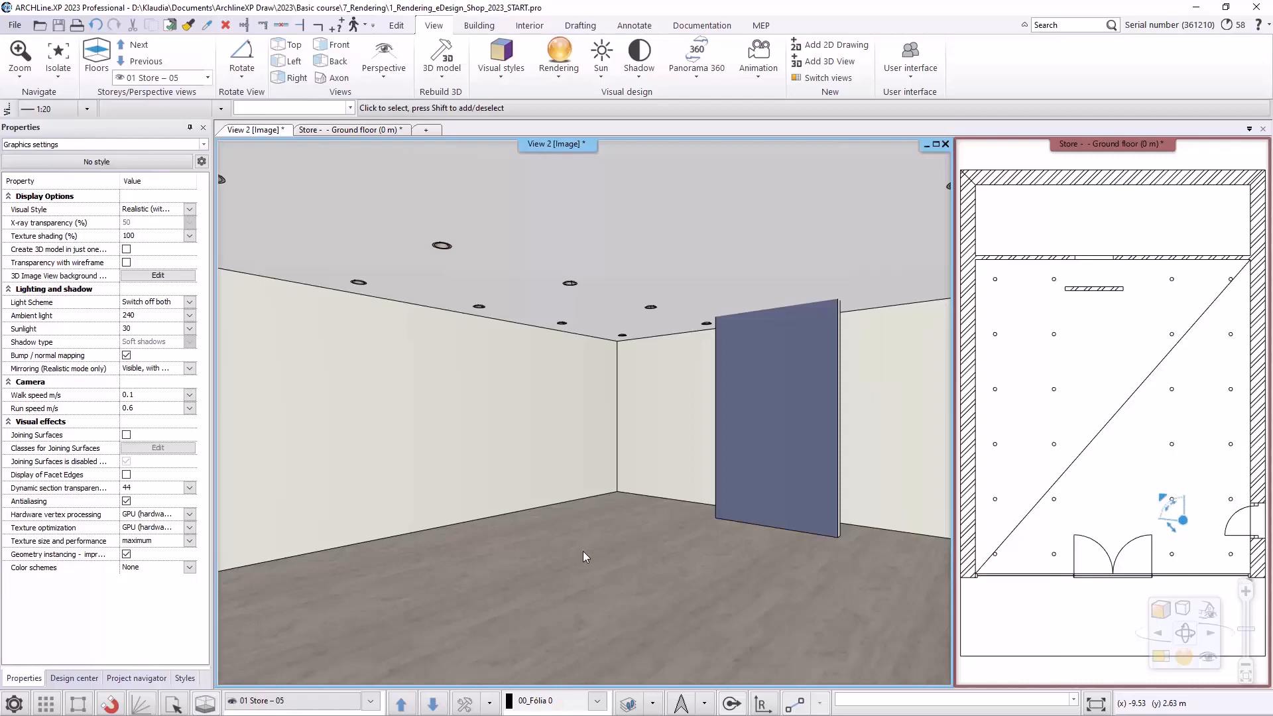
Assign the matching render styles to the room surfaces: Wall to the walls, Ceiling to the ceiling and General to the floor
{"action": "left_click", "coordinate": [85, 677]}
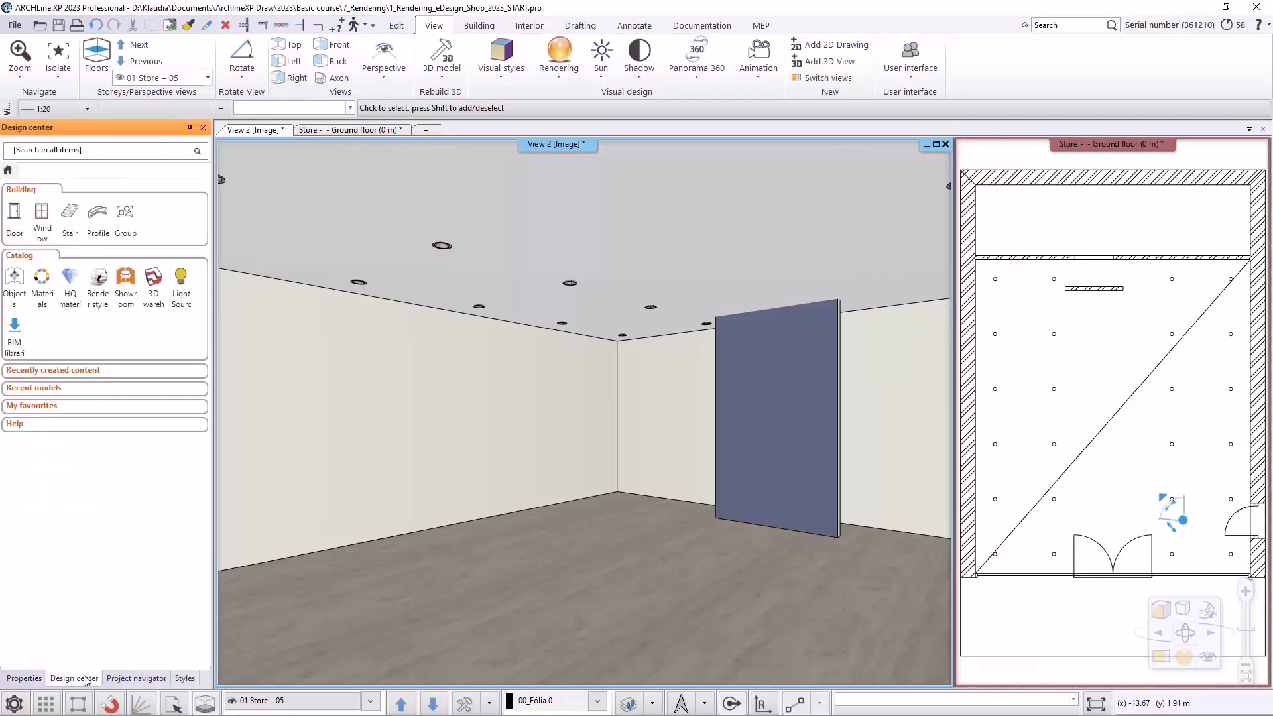
{"action": "left_click", "coordinate": [99, 282]}
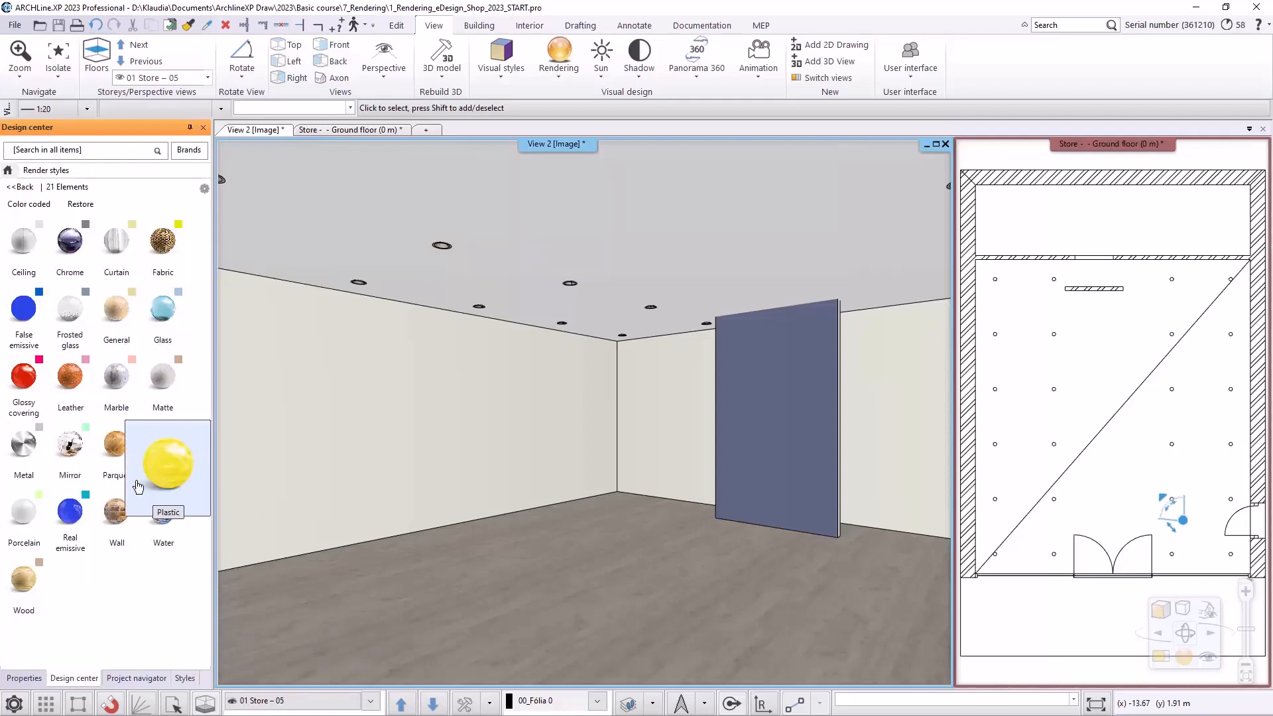
{"action": "left_click_drag", "start_coordinate": [117, 513], "coordinate": [345, 427]}
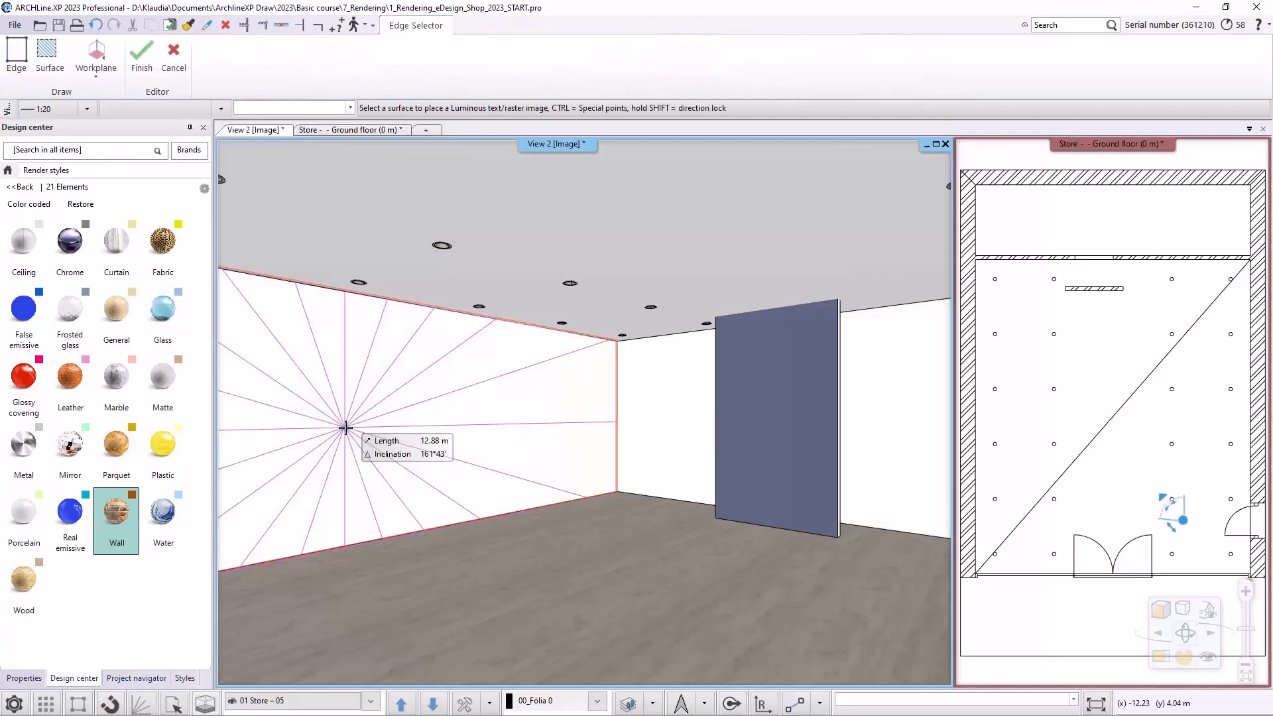
{"action": "left_click_drag", "start_coordinate": [23, 242], "coordinate": [463, 197]}
{"action": "left_click", "coordinate": [463, 197]}
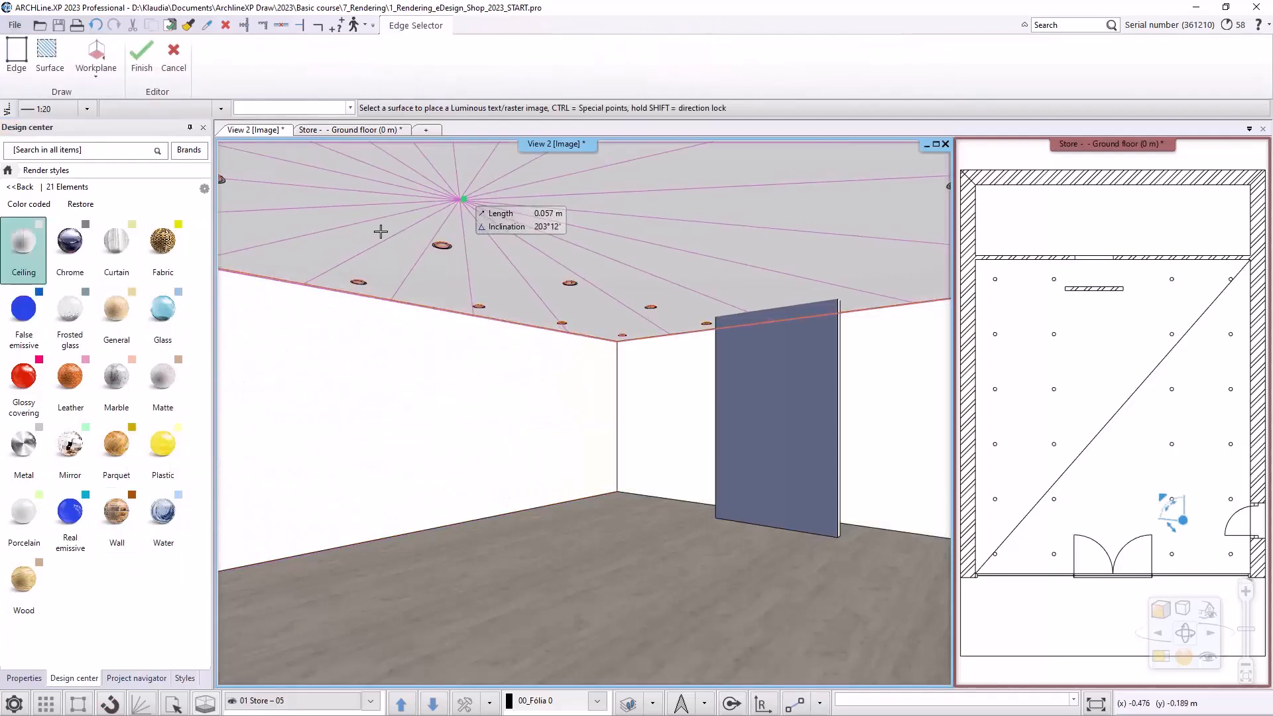
{"action": "left_click_drag", "start_coordinate": [148, 325], "coordinate": [538, 588]}
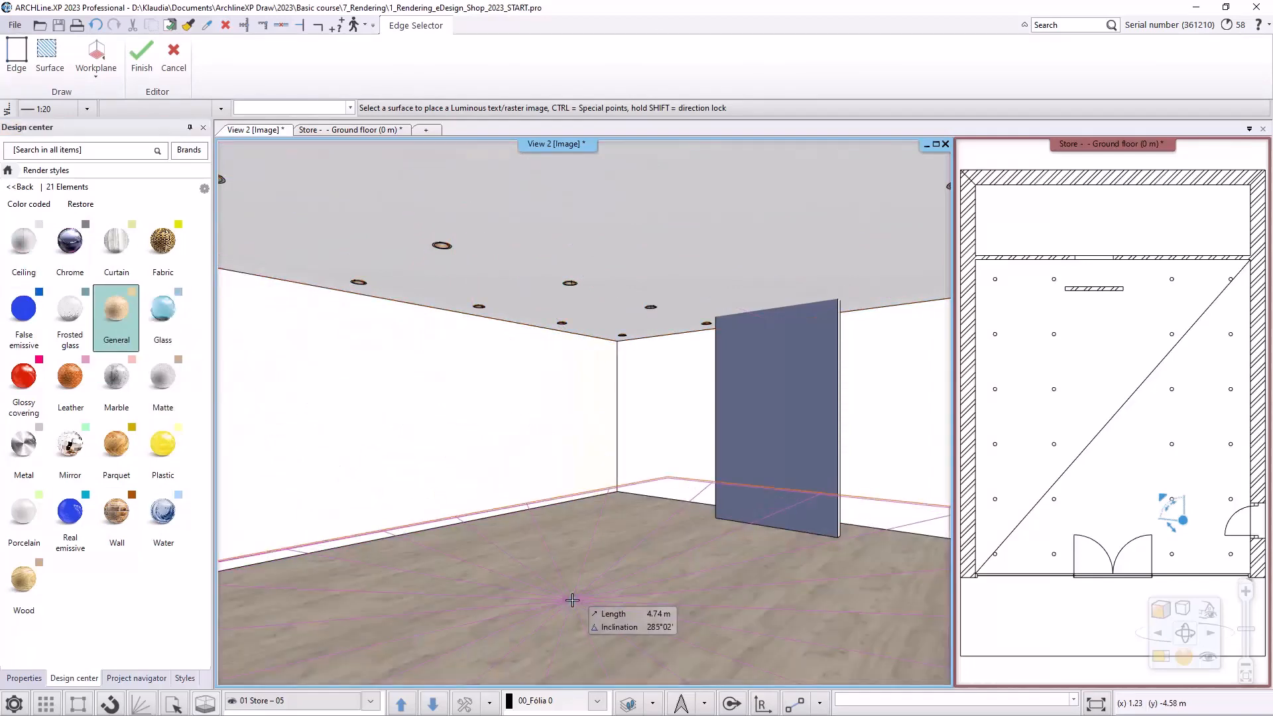
{"action": "left_click", "coordinate": [572, 600]}
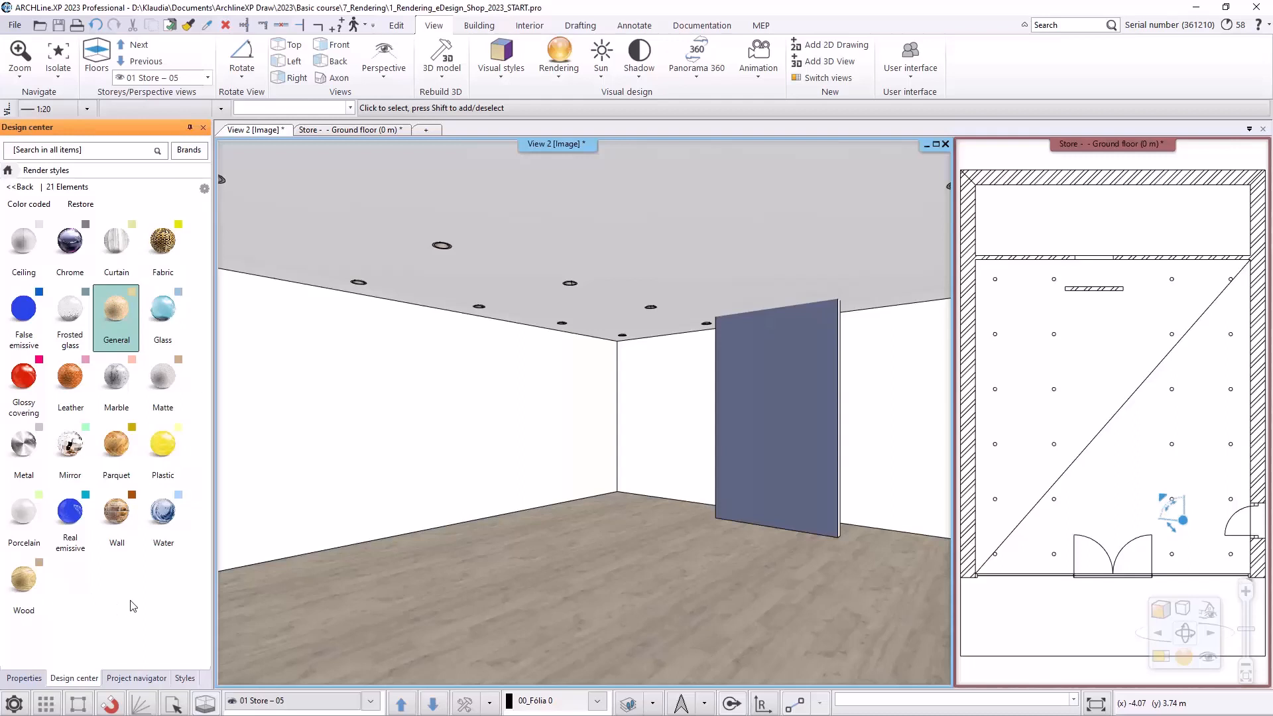
Use the color-coded display to assign the Wall render style to the freestanding partition, and restore the normal display
{"action": "left_click", "coordinate": [23, 204]}
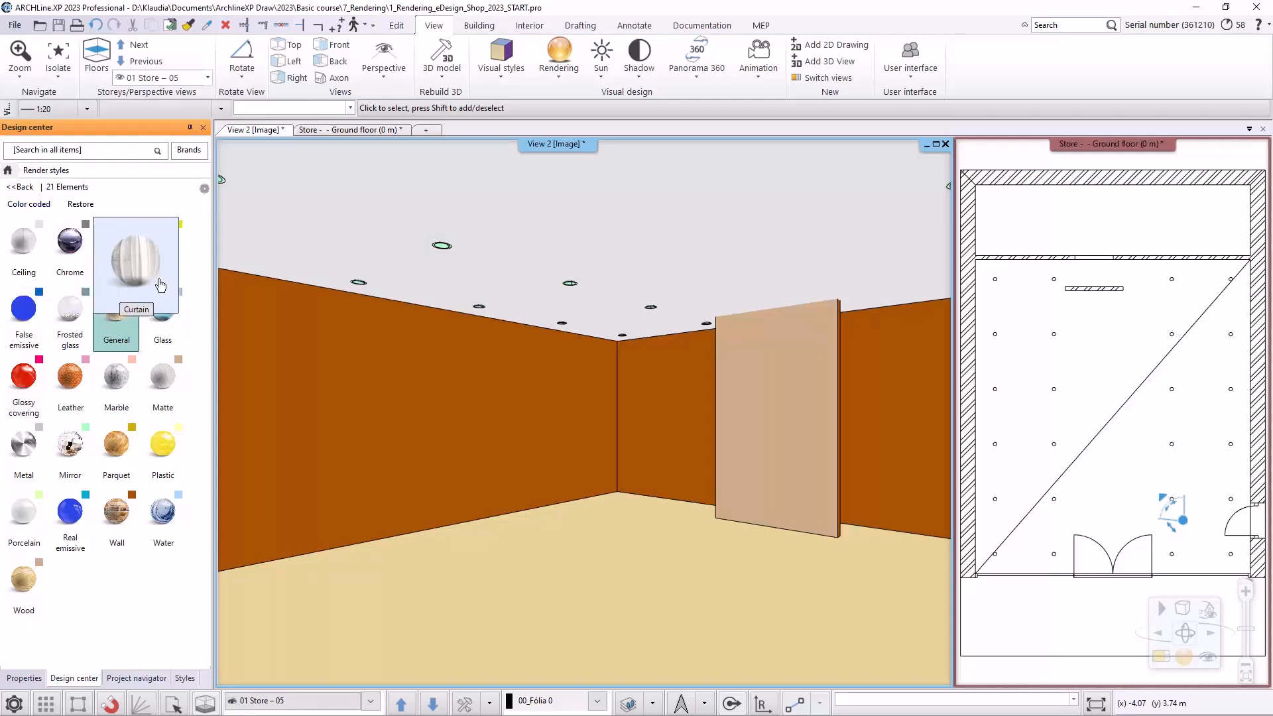
{"action": "mouse_move", "coordinate": [725, 375]}
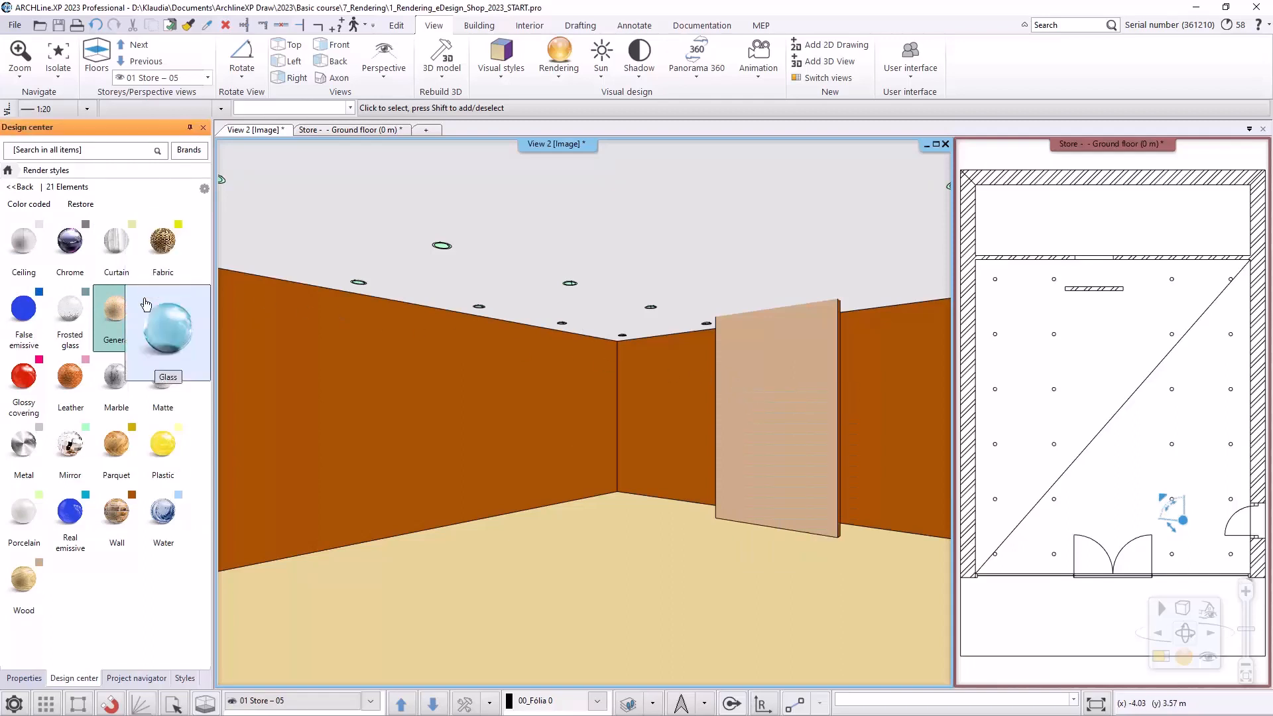
{"action": "left_click_drag", "start_coordinate": [126, 499], "coordinate": [781, 416]}
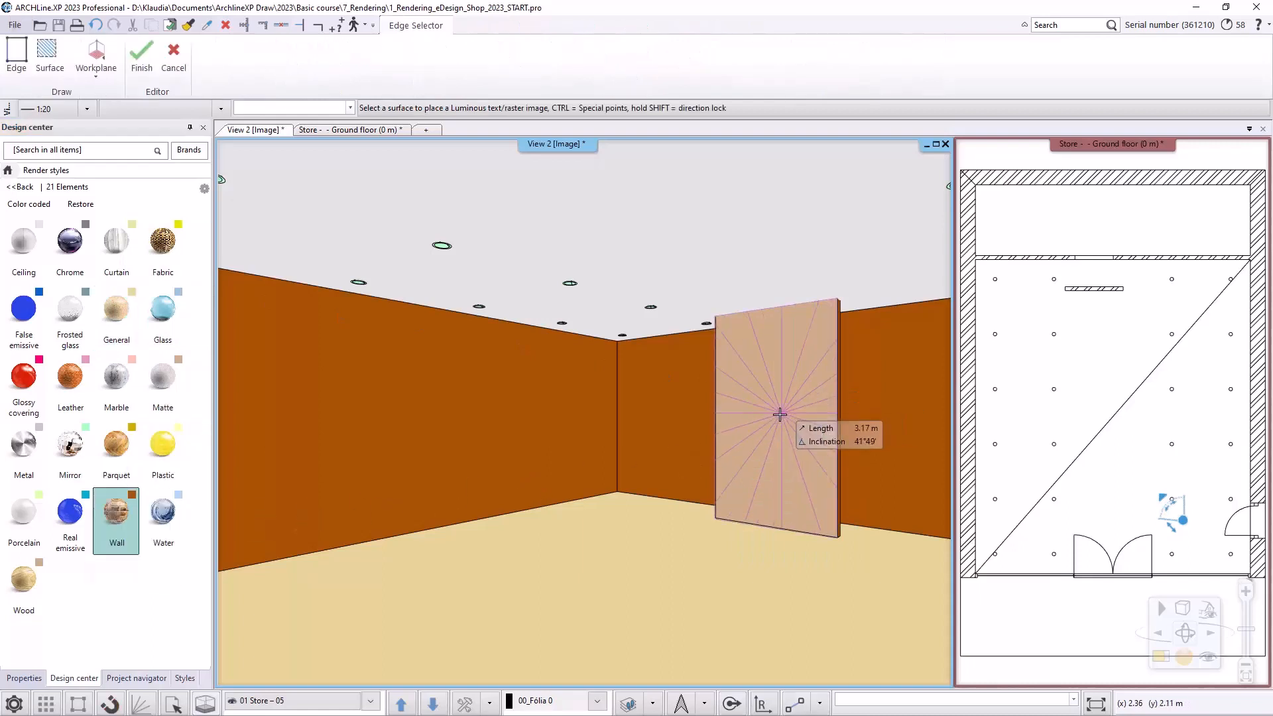
{"action": "left_click", "coordinate": [740, 440]}
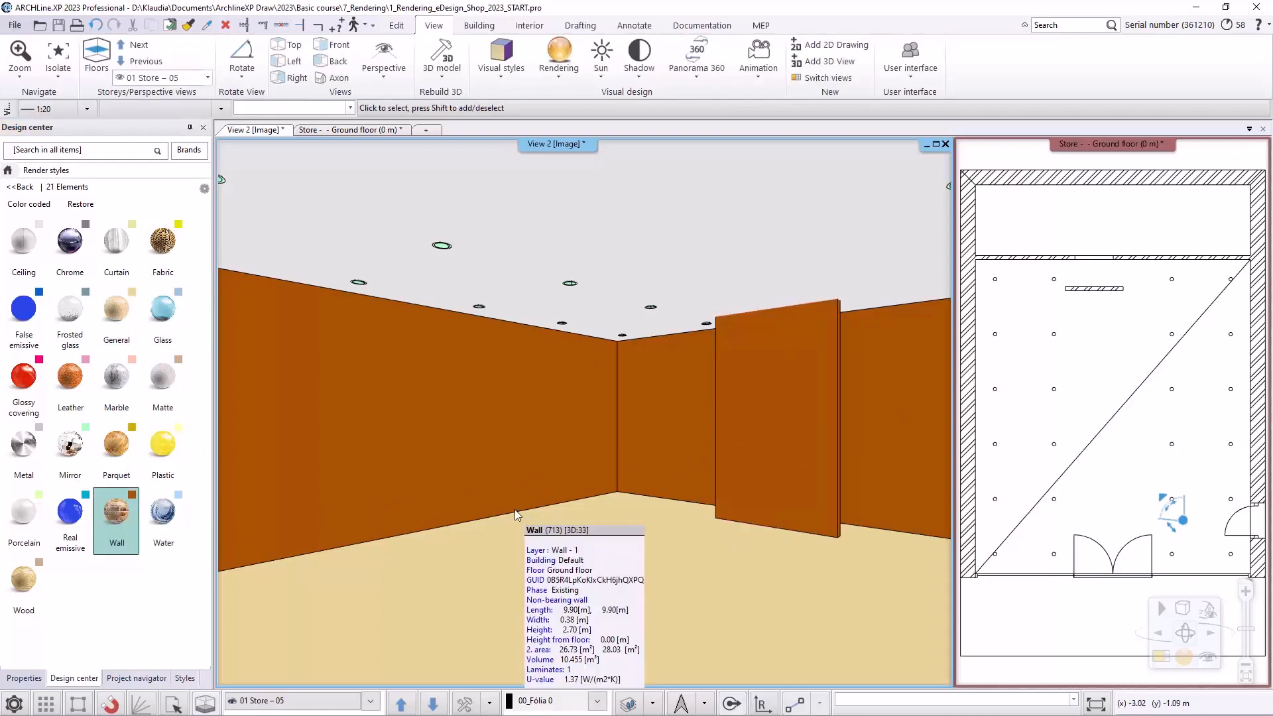
{"action": "left_click", "coordinate": [81, 206]}
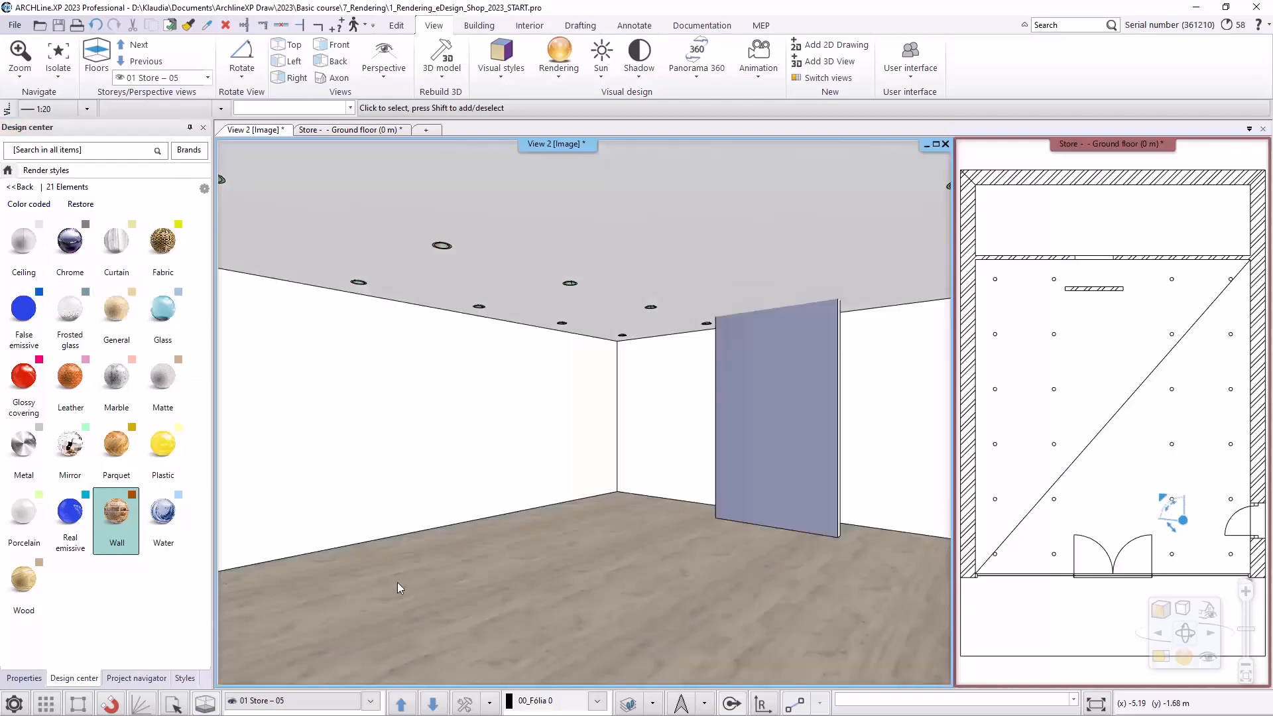
Run a standalone real-time preview render of View 2 with the newly assigned render styles
{"action": "left_click", "coordinate": [1184, 657]}
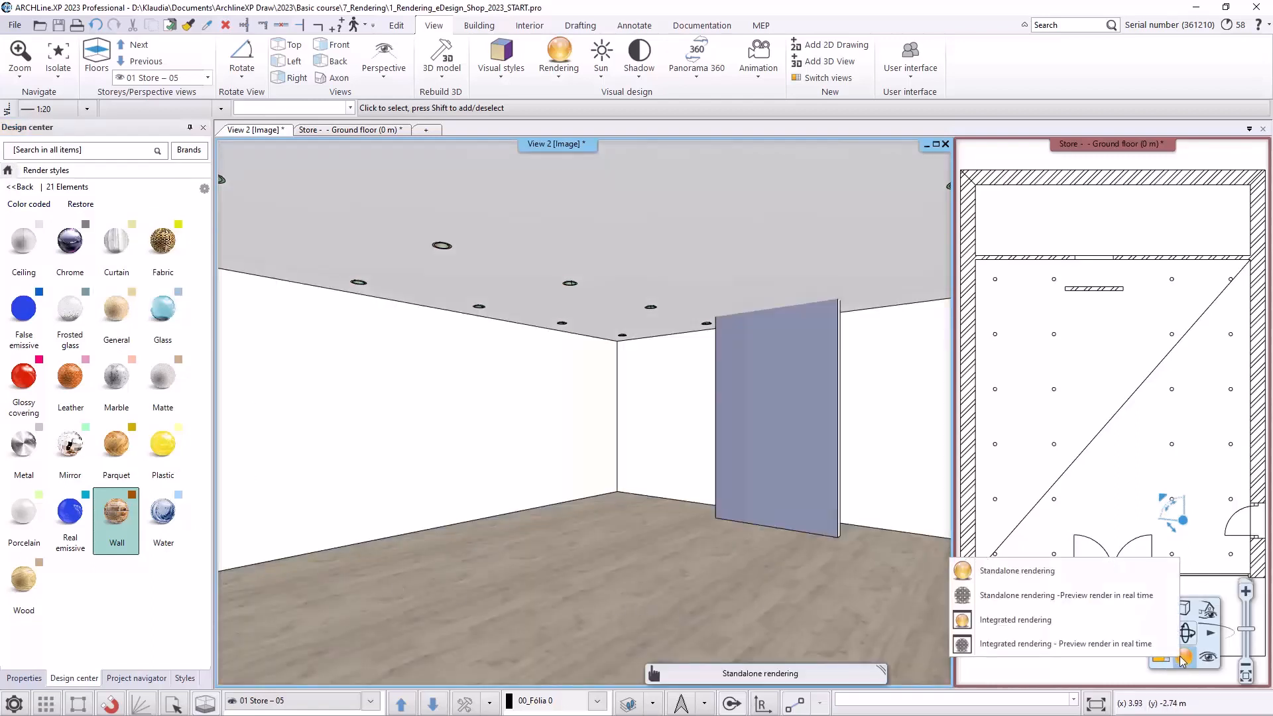
{"action": "left_click", "coordinate": [1064, 596]}
{"action": "left_click", "coordinate": [768, 445]}
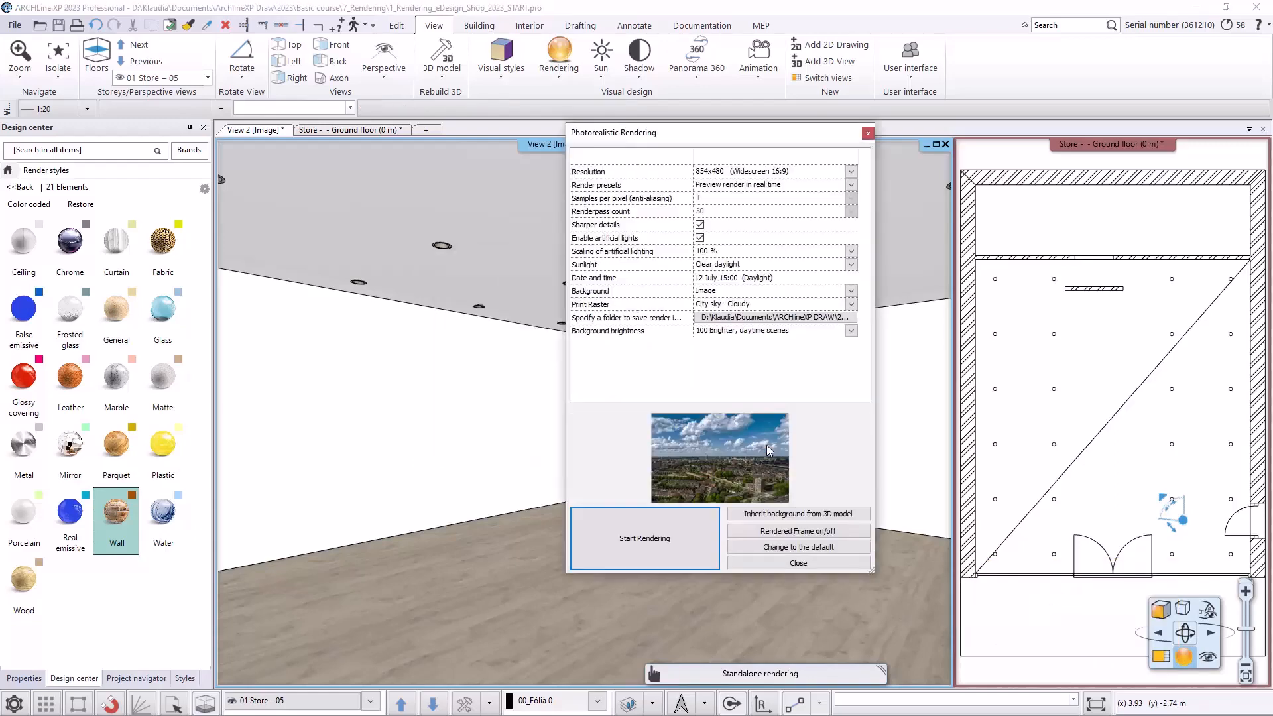
{"action": "left_click", "coordinate": [605, 459]}
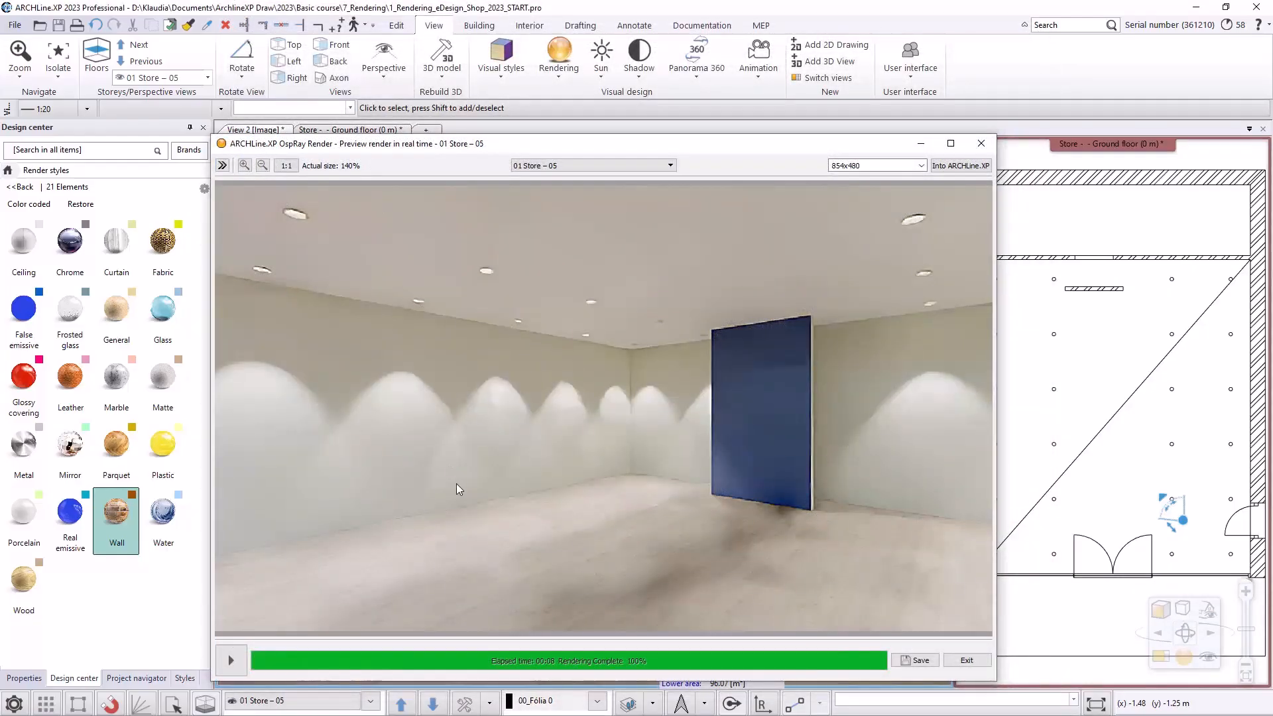
Save the new preview render as 2.jpg in the Render_1 folder
{"action": "left_click", "coordinate": [918, 660]}
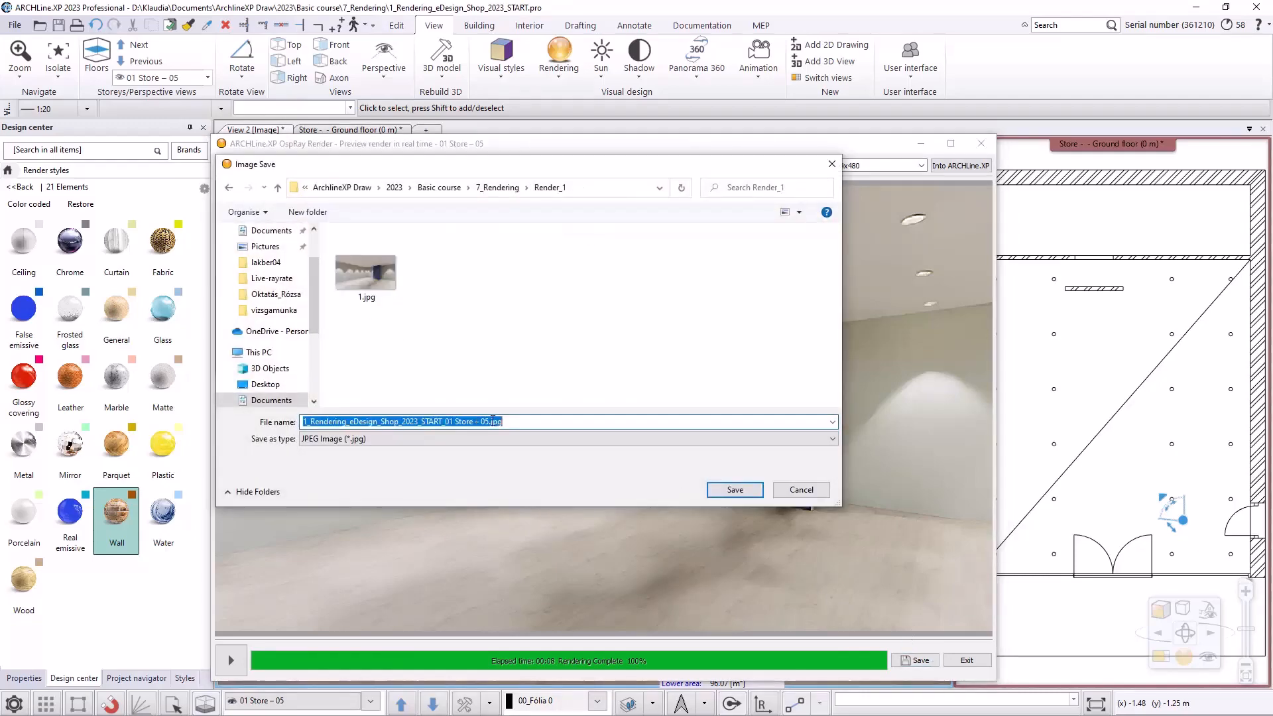
{"action": "type", "text": "2.jpg"}
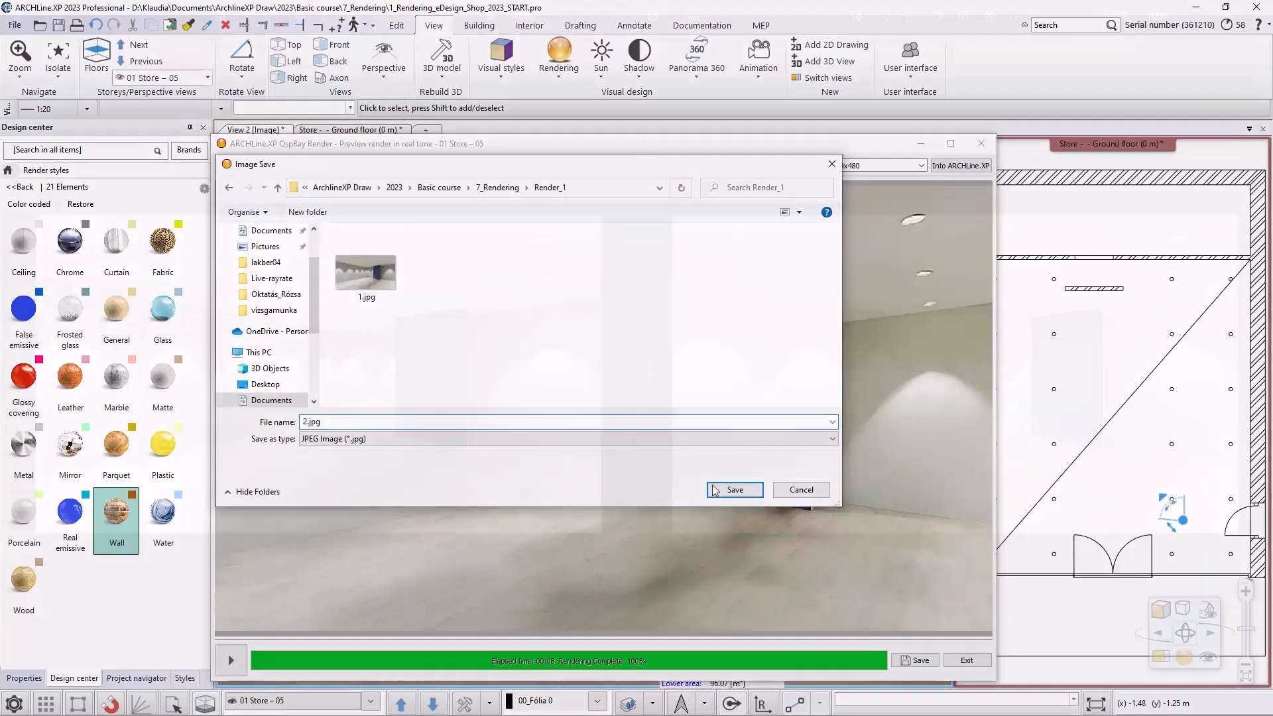
{"action": "key", "text": "Return"}
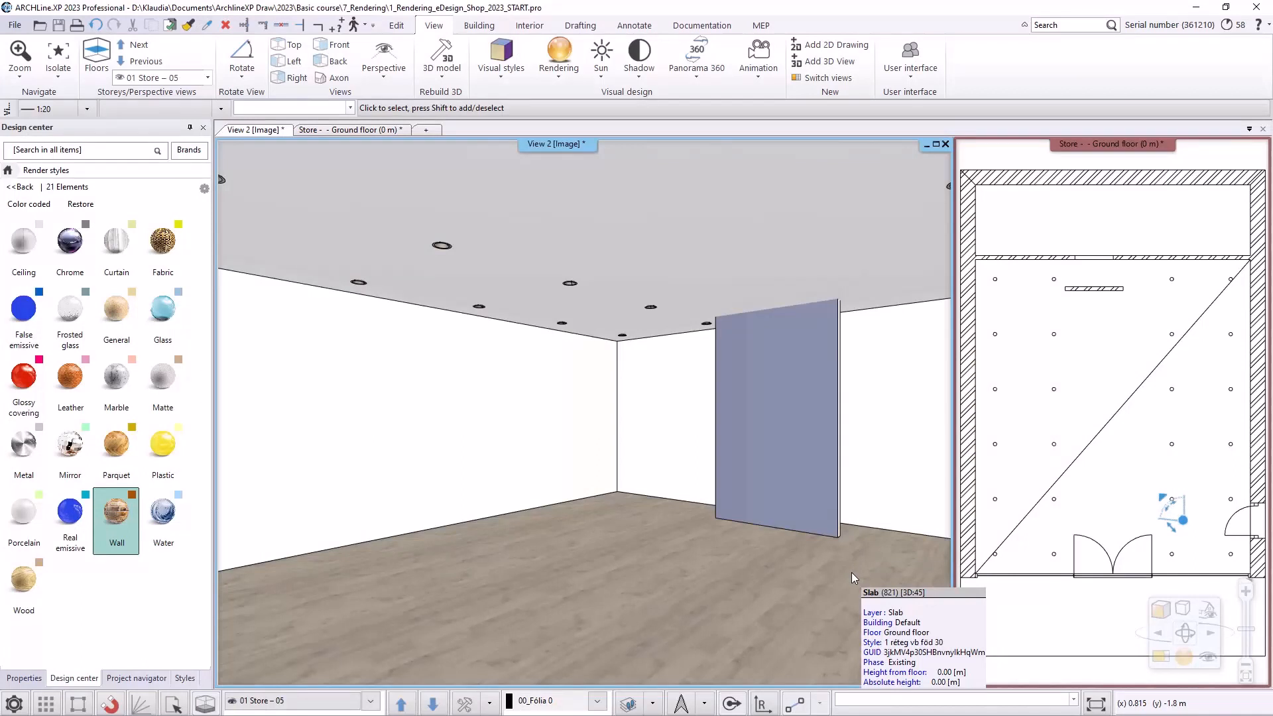
Find the Egger_Chalky_Oak_J material of the floor slab and set its metallic reflection to 70%
{"action": "right_click", "coordinate": [559, 580]}
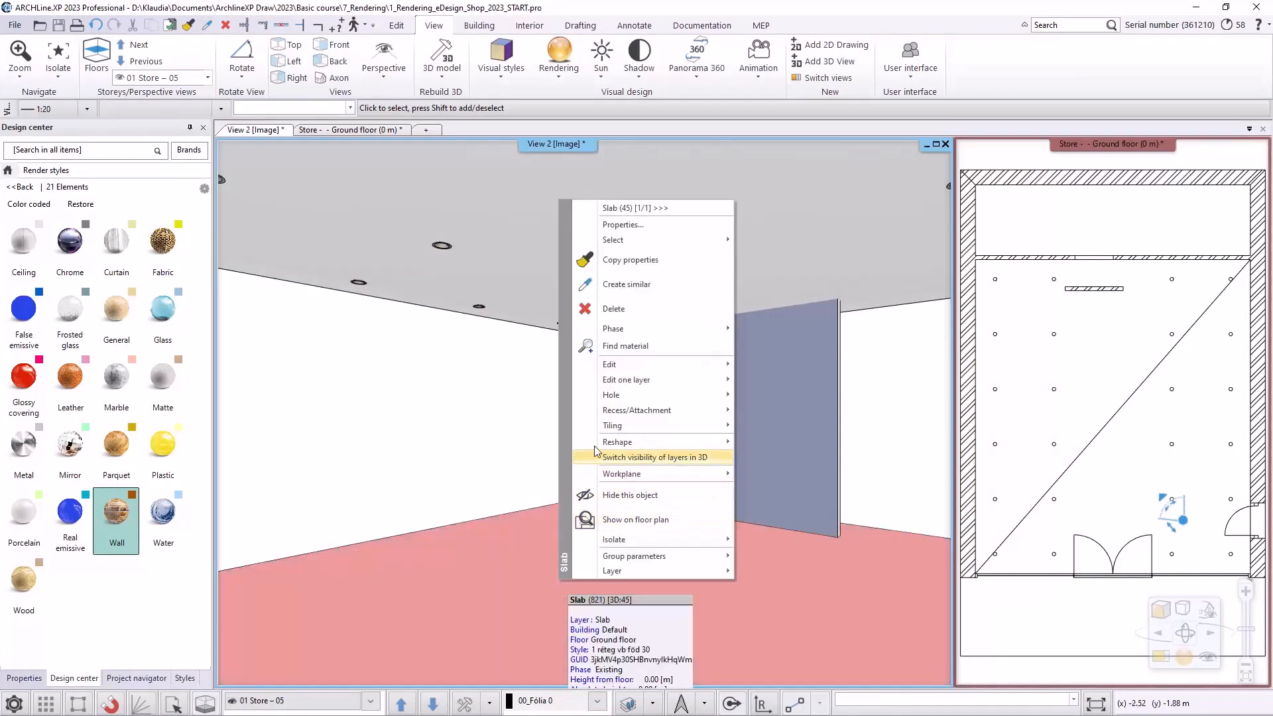
{"action": "left_click", "coordinate": [633, 346]}
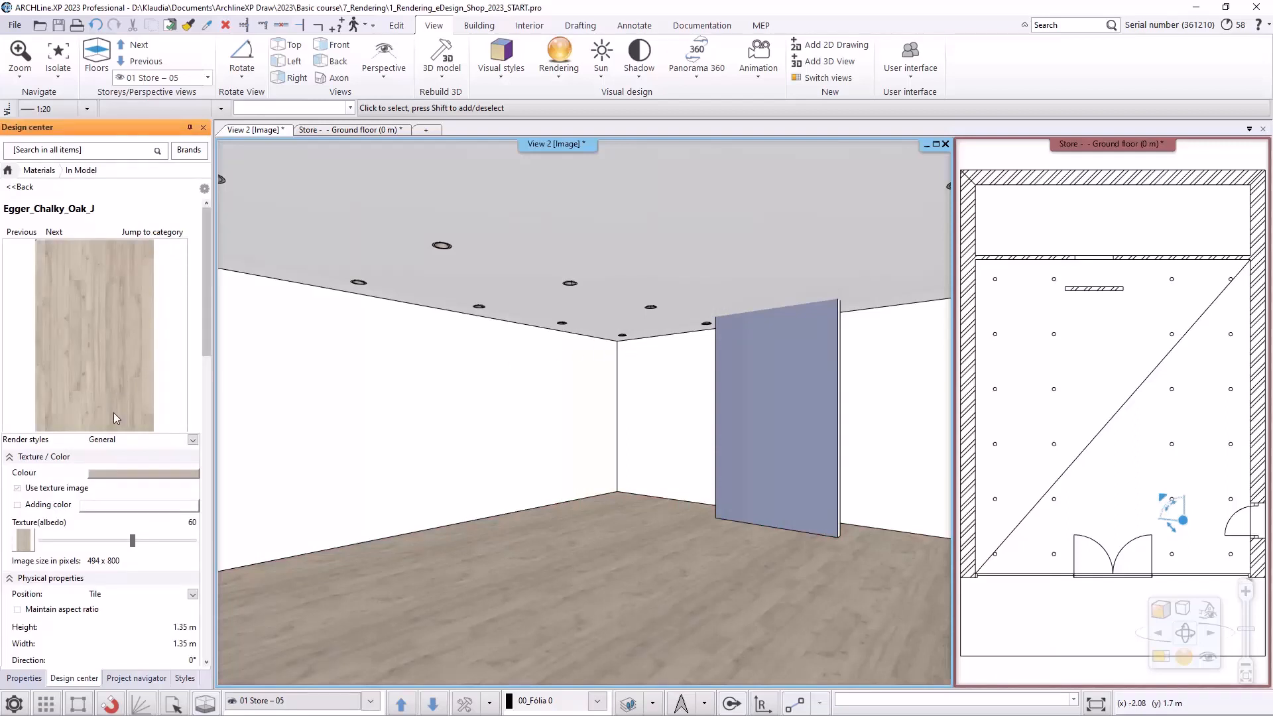
{"action": "scroll", "coordinate": [111, 464], "scroll_direction": "down", "scroll_amount": 1}
{"action": "scroll", "coordinate": [174, 417], "scroll_direction": "down", "scroll_amount": 1}
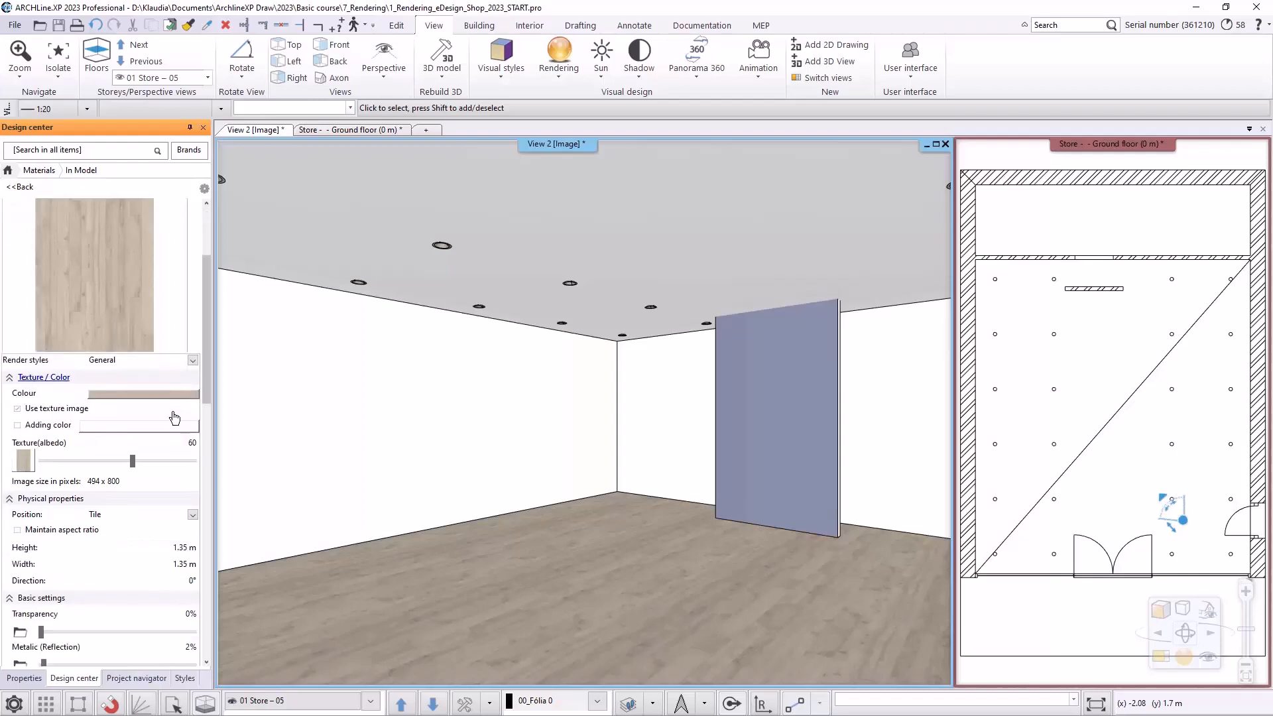
{"action": "scroll", "coordinate": [174, 416], "scroll_direction": "down", "scroll_amount": 2}
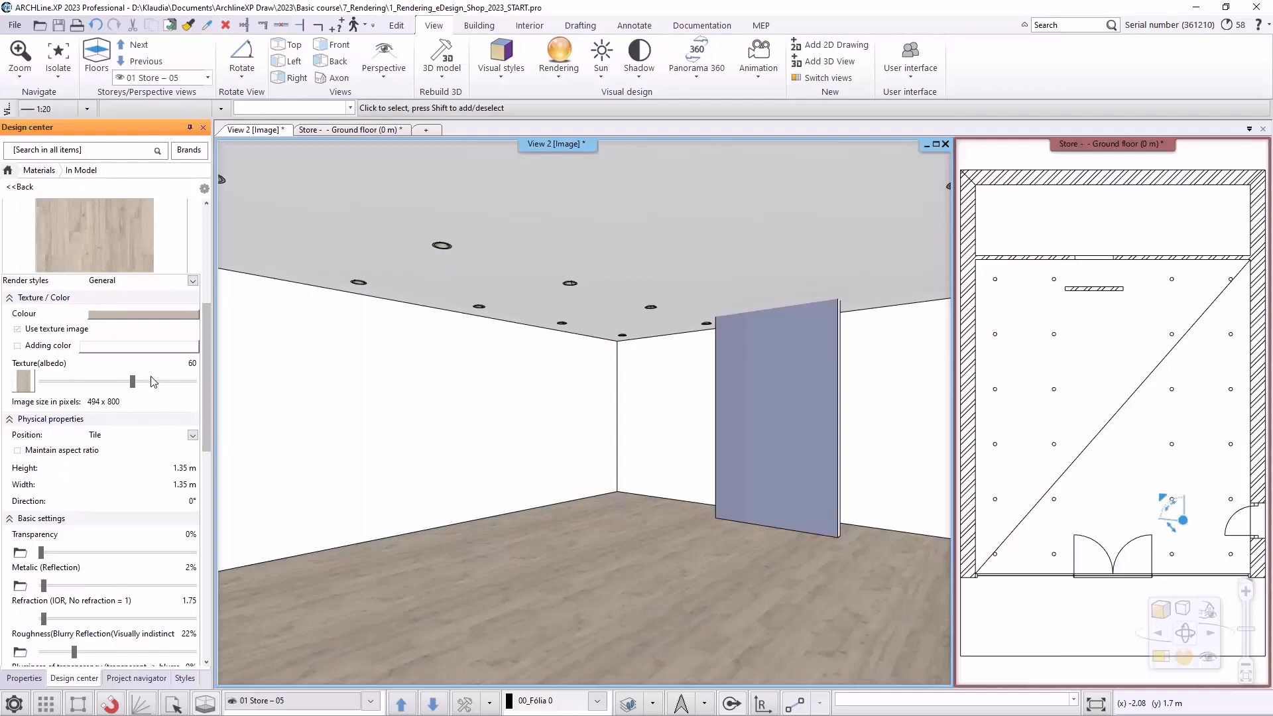
{"action": "scroll", "coordinate": [151, 472], "scroll_direction": "down", "scroll_amount": 1}
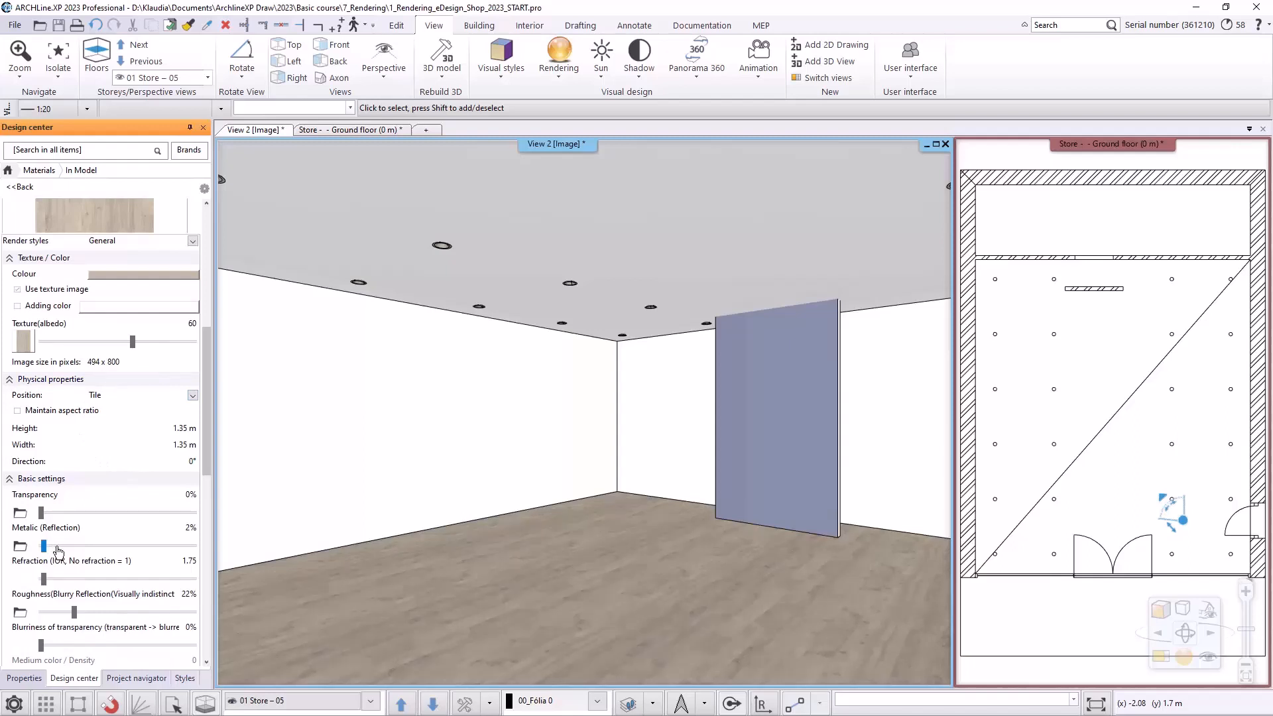
{"action": "left_click_drag", "start_coordinate": [44, 546], "coordinate": [83, 547]}
{"action": "left_click", "coordinate": [191, 531]}
{"action": "type", "text": "2"}
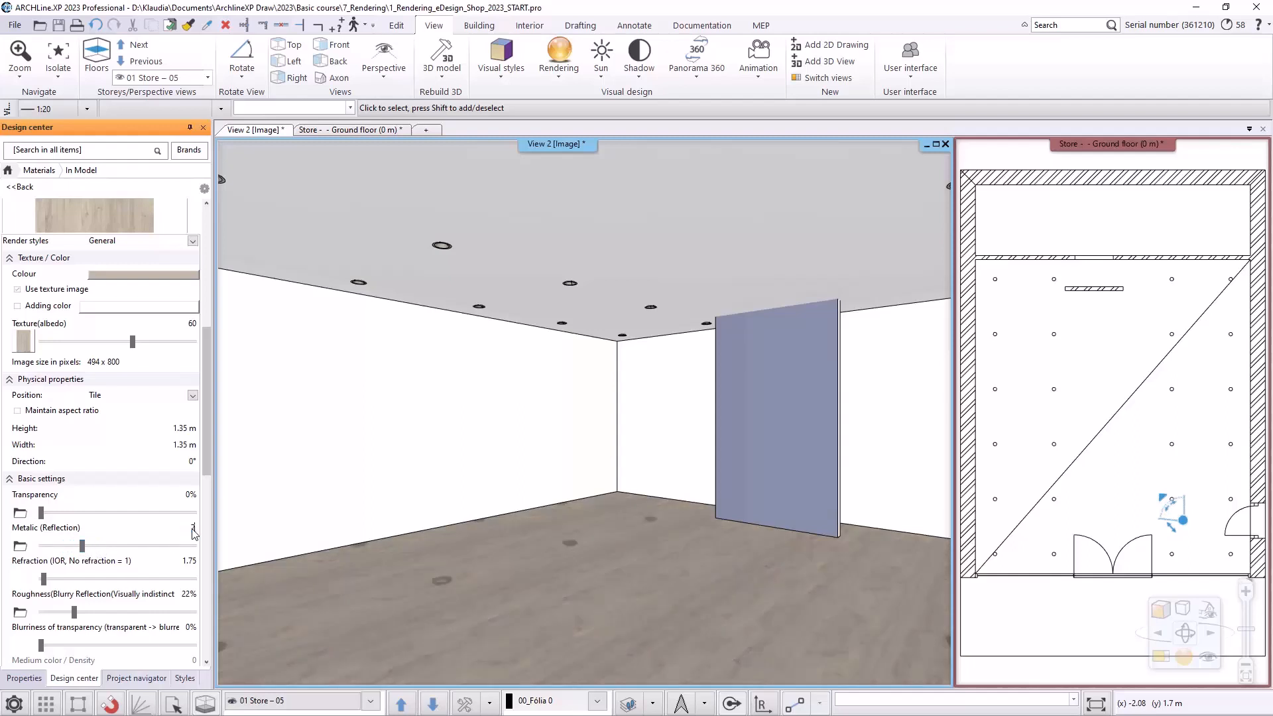
{"action": "key", "text": "Return"}
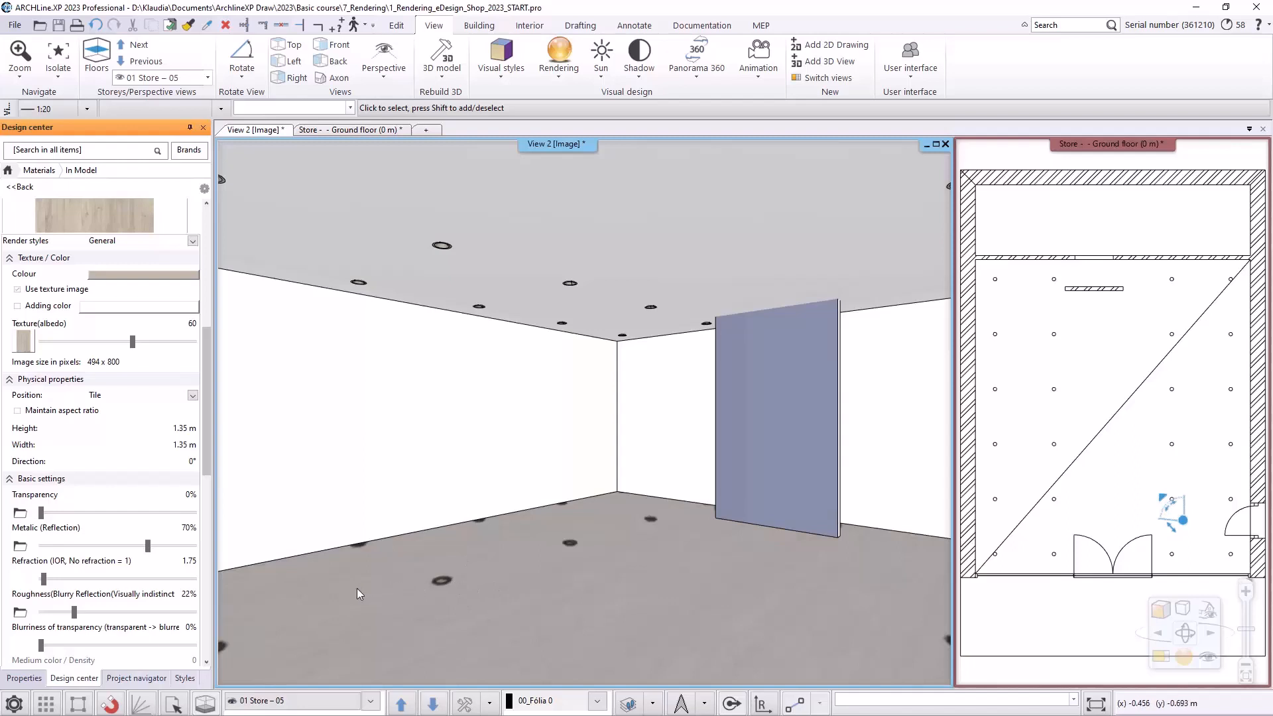
Set the floor material's roughness to 0% and check the reflections in a standalone real-time preview render
{"action": "left_click_drag", "start_coordinate": [73, 611], "coordinate": [21, 615]}
{"action": "left_click", "coordinate": [1184, 656]}
{"action": "left_click", "coordinate": [1153, 647]}
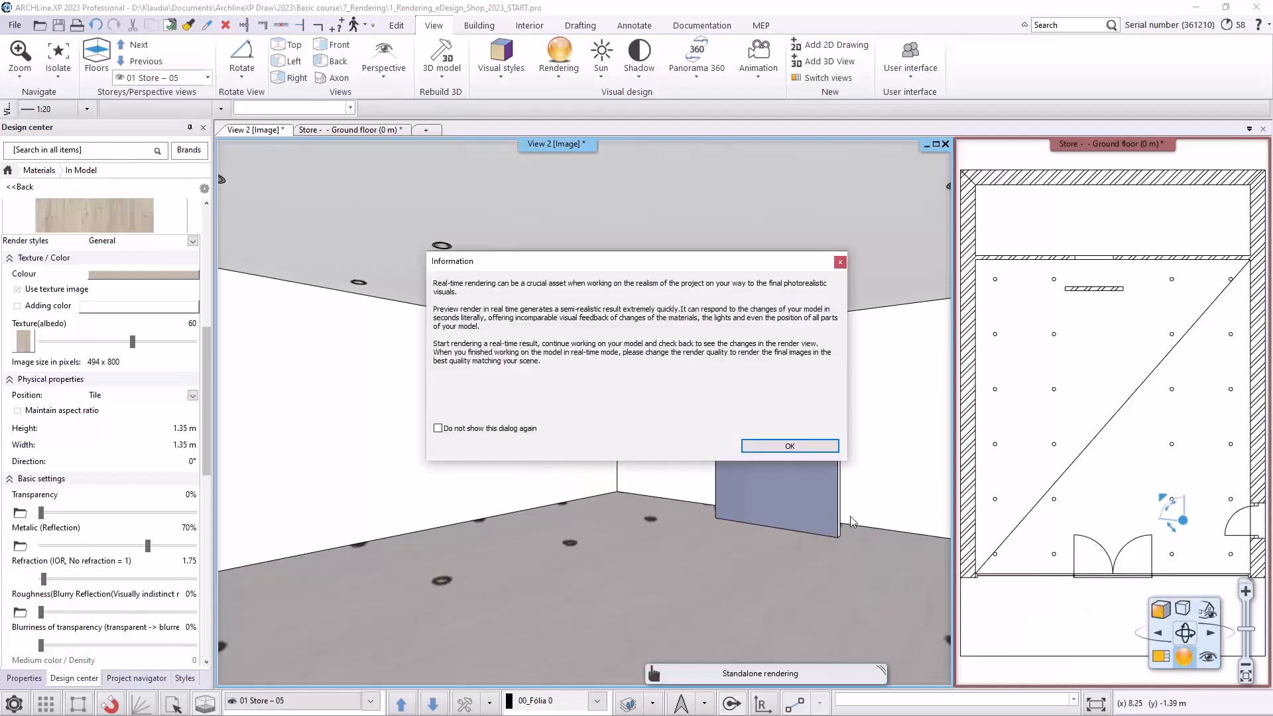
{"action": "left_click", "coordinate": [766, 447]}
{"action": "left_click", "coordinate": [674, 520]}
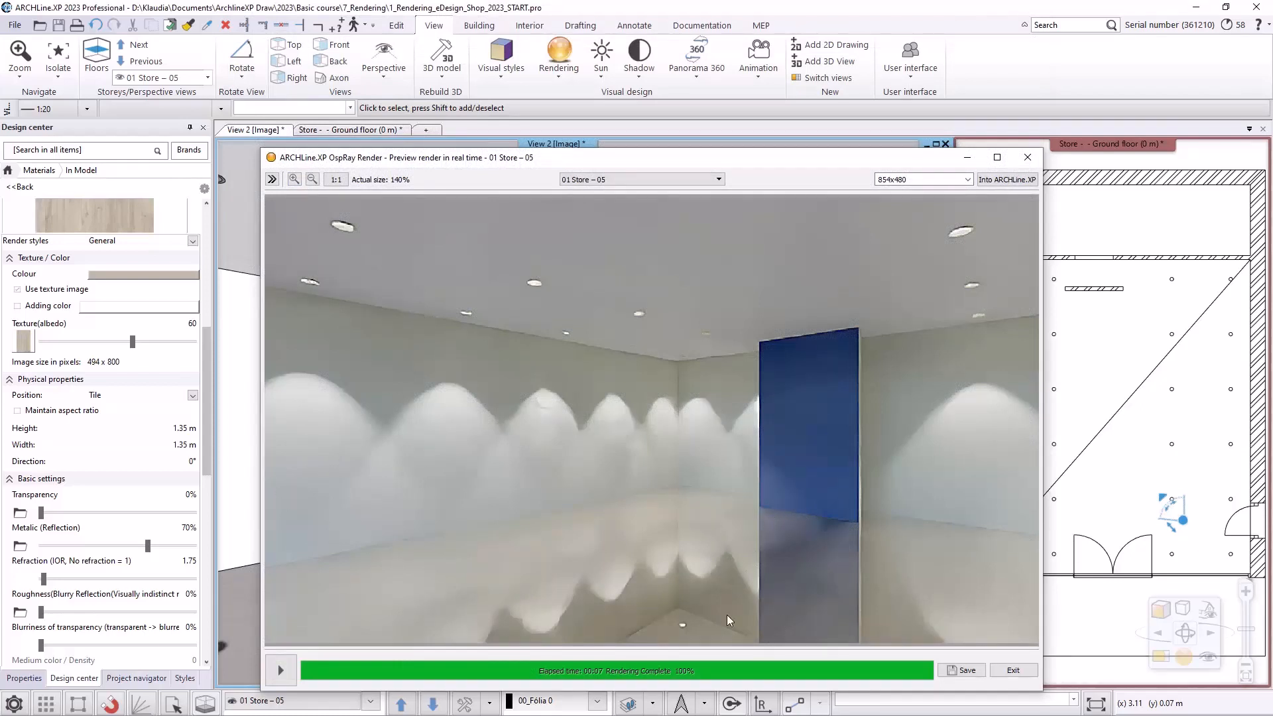
{"action": "left_click", "coordinate": [974, 162]}
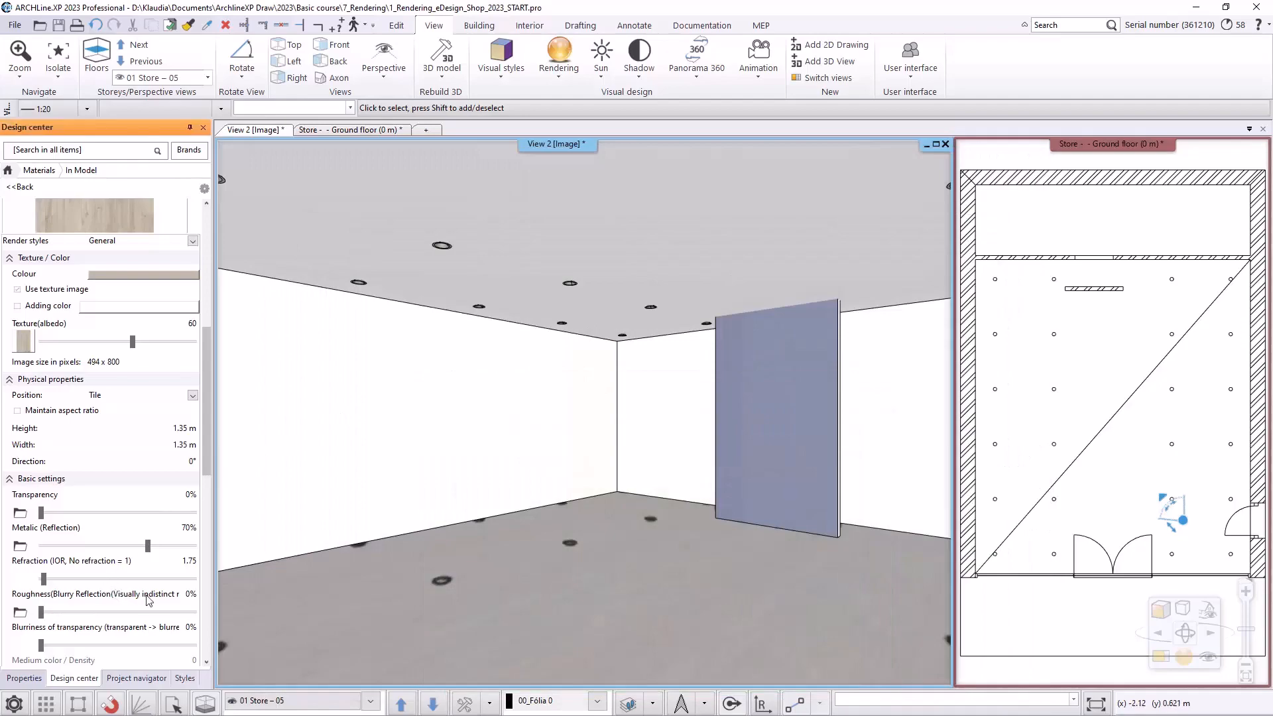
Set the floor material's roughness to 20% and save the updated preview render as 3.jpg in the Render_1 folder
{"action": "left_click", "coordinate": [189, 593]}
{"action": "key", "text": "Return"}
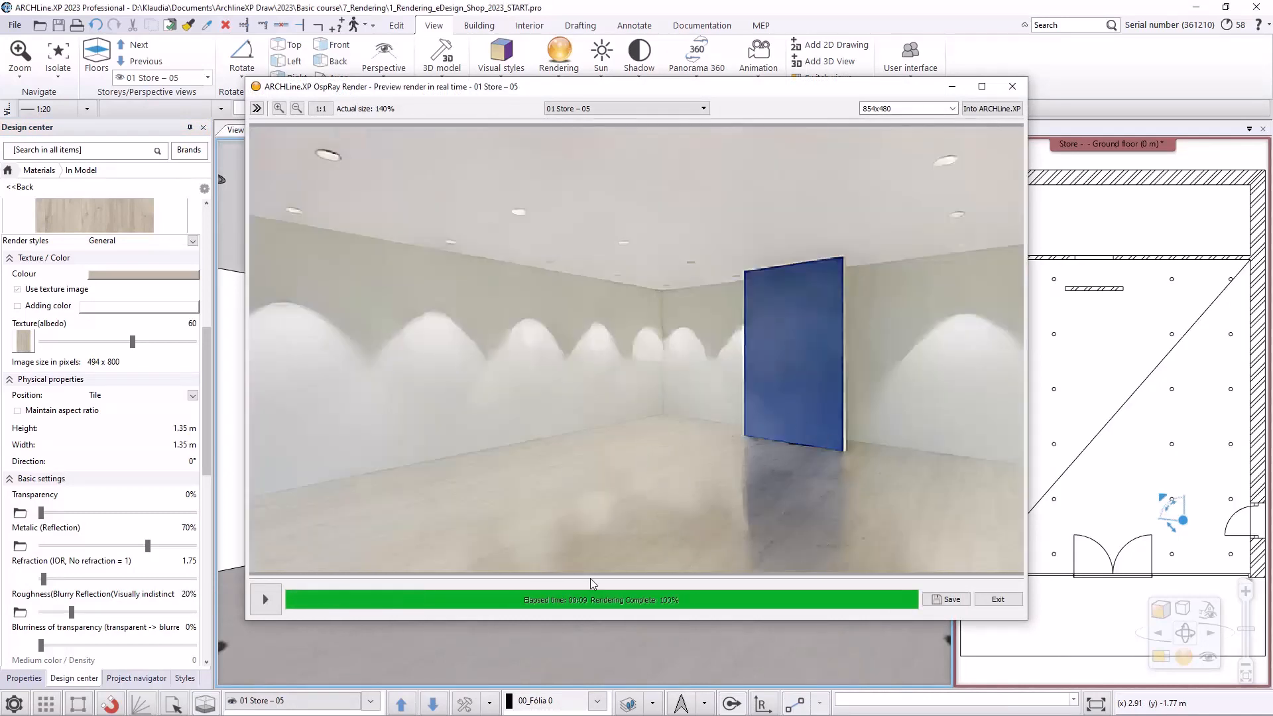
{"action": "left_click", "coordinate": [946, 599]}
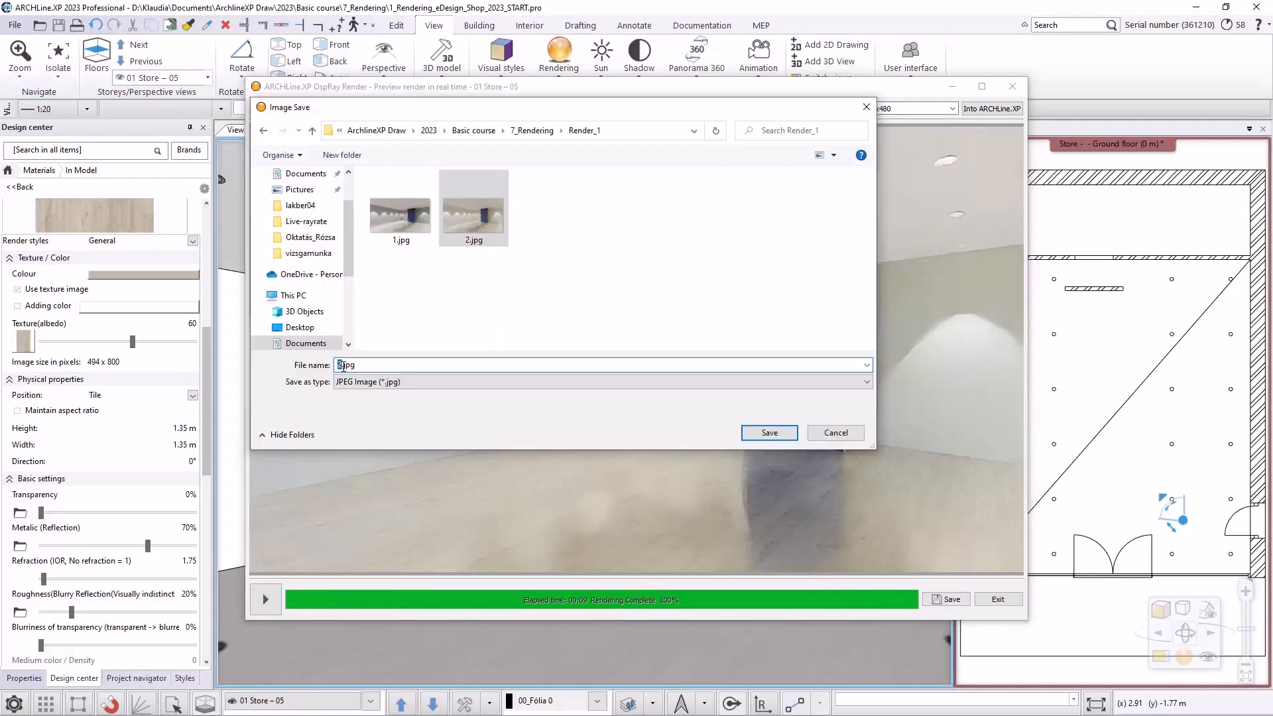
{"action": "type", "text": "3"}
{"action": "left_click", "coordinate": [769, 432]}
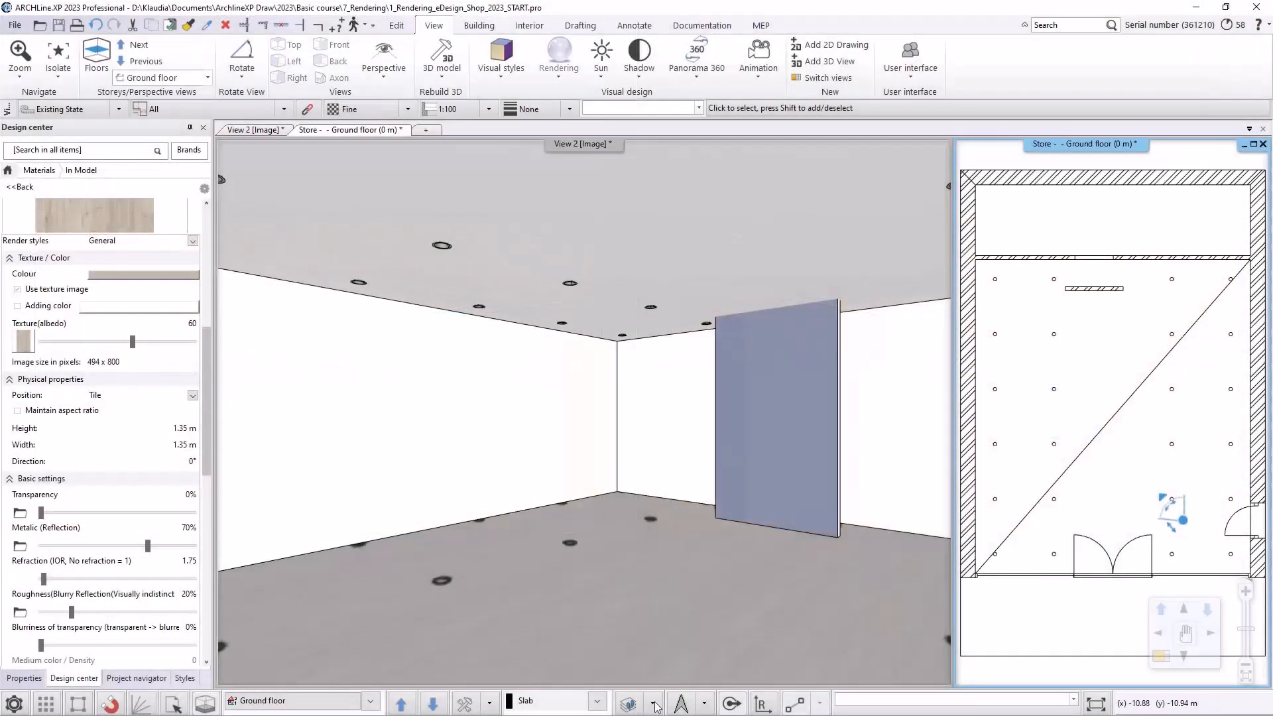
Turn on the Store - Furniture layer through Layer walk on the ground floor plan and rebuild the 3D model
{"action": "left_click", "coordinate": [653, 704]}
{"action": "left_click", "coordinate": [665, 630]}
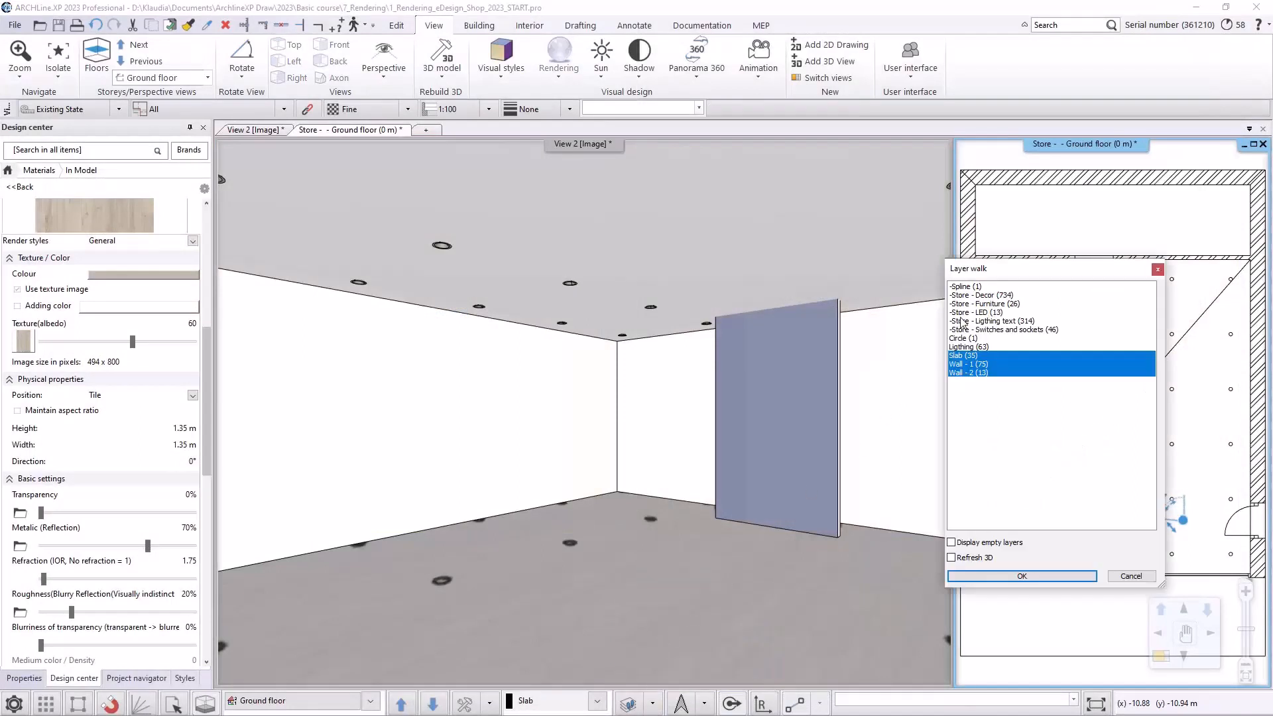
{"action": "left_click", "coordinate": [982, 305]}
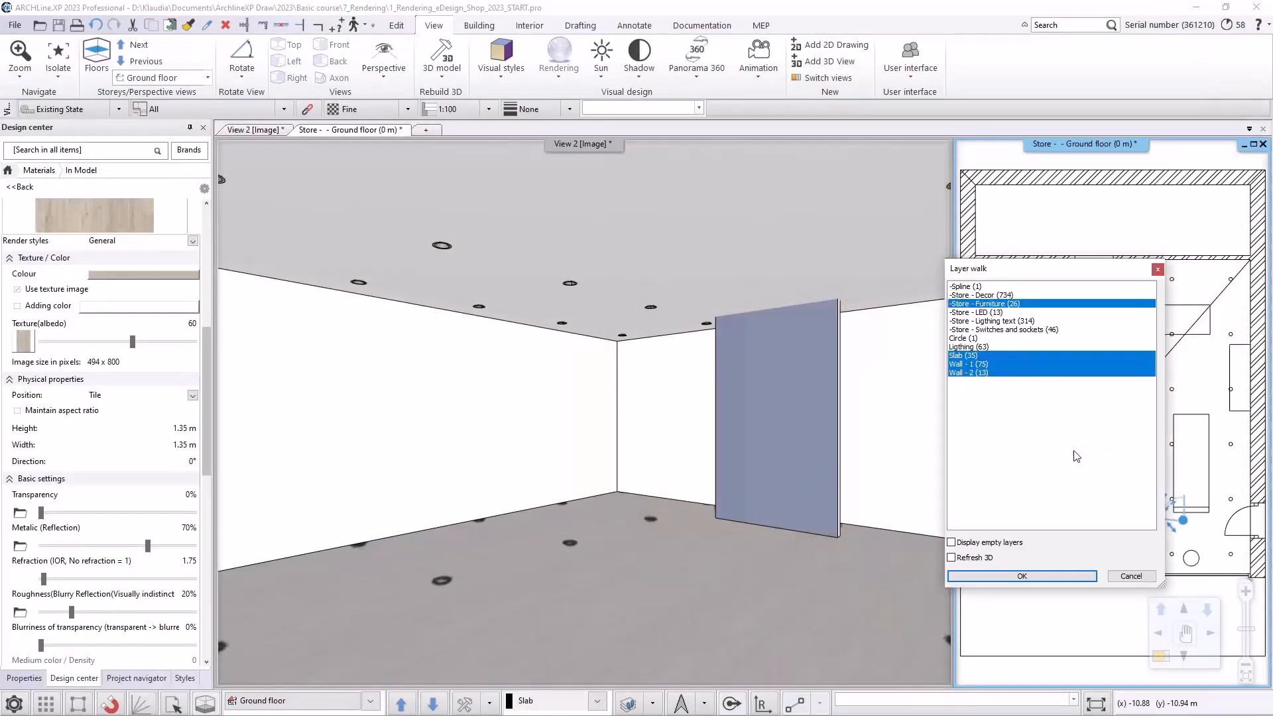
{"action": "left_click", "coordinate": [1061, 576]}
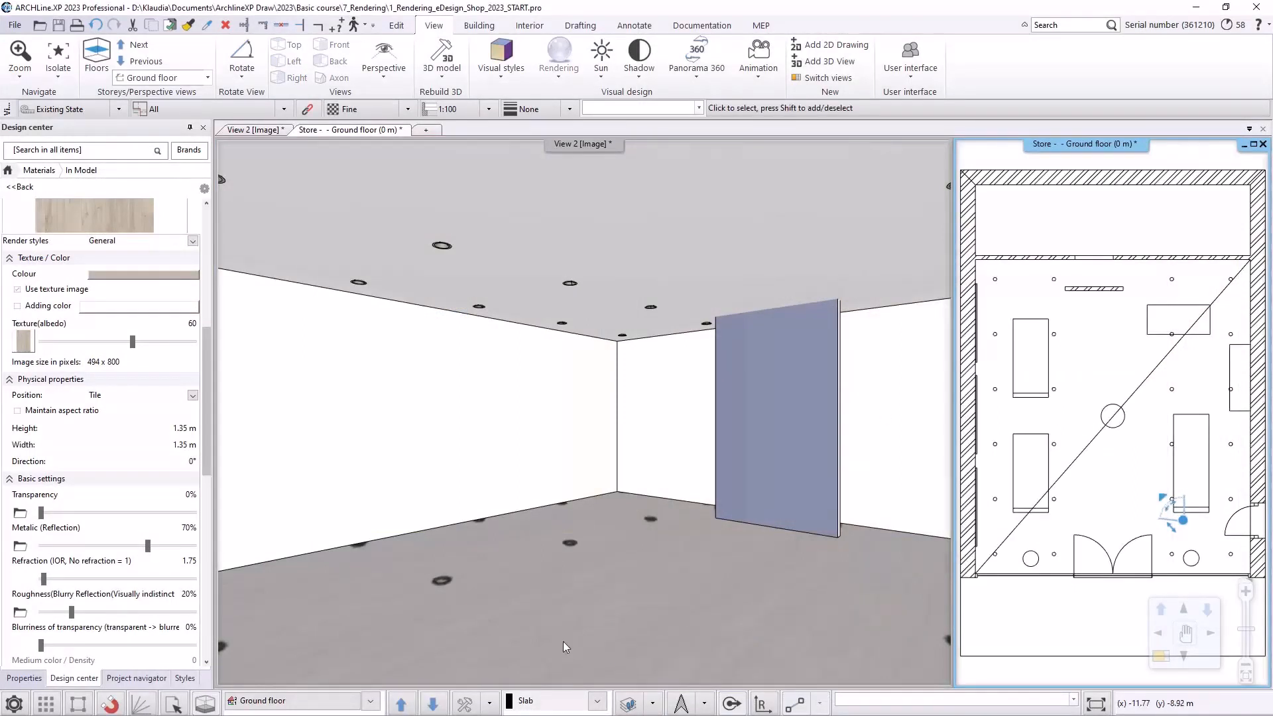
{"action": "left_click", "coordinate": [487, 703]}
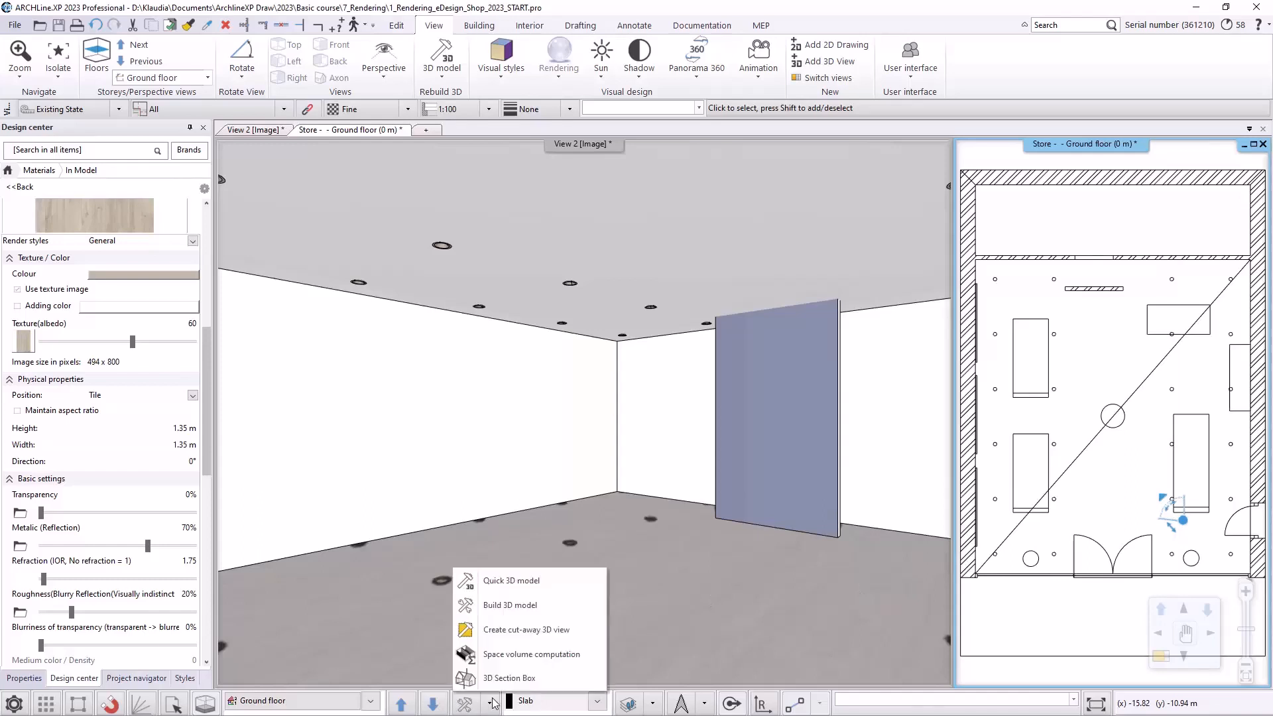
{"action": "left_click", "coordinate": [500, 600]}
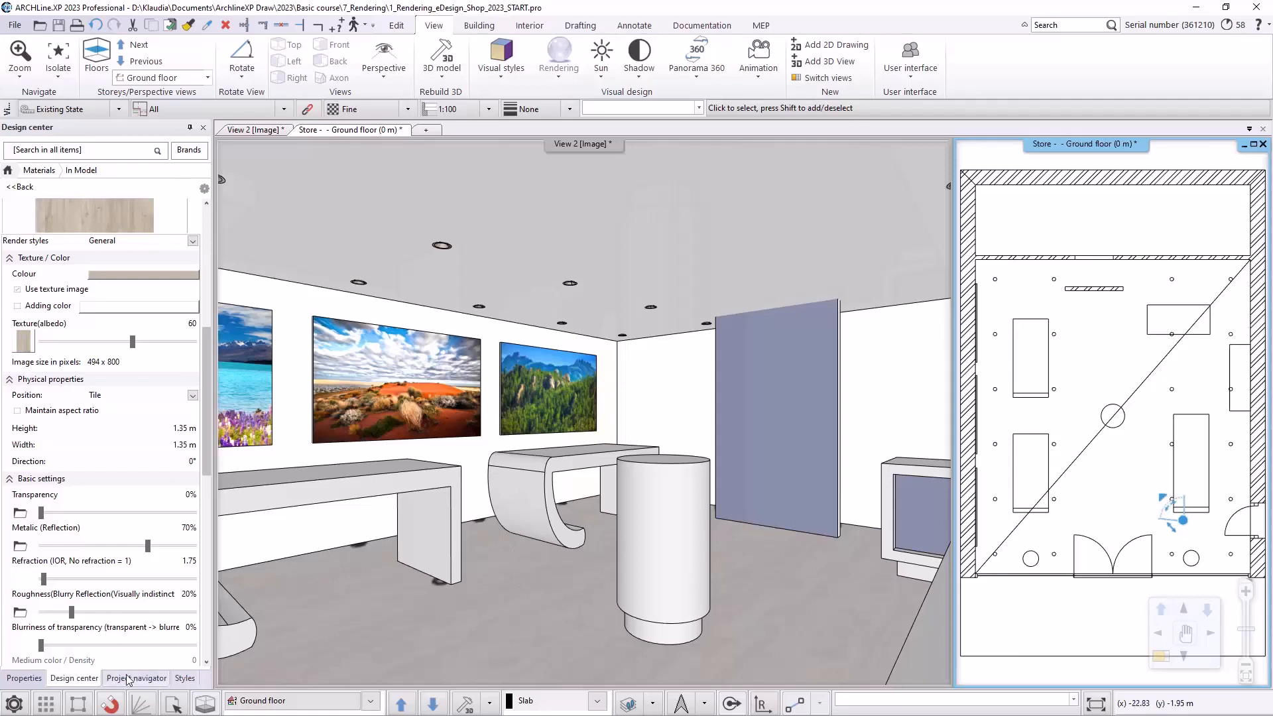
Apply the Metal render style to the white furniture via the cylindrical pedestal in View 2
{"action": "left_click", "coordinate": [27, 172]}
{"action": "left_click", "coordinate": [101, 282]}
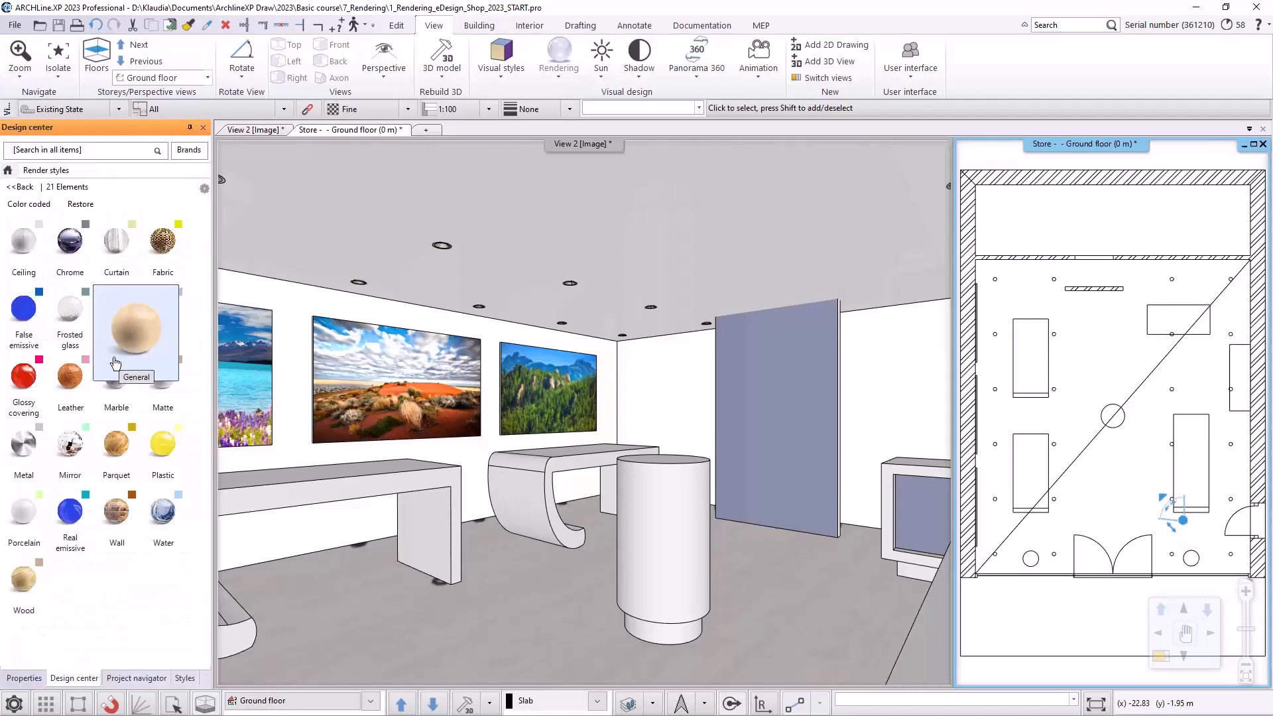
{"action": "left_click_drag", "start_coordinate": [24, 447], "coordinate": [709, 525]}
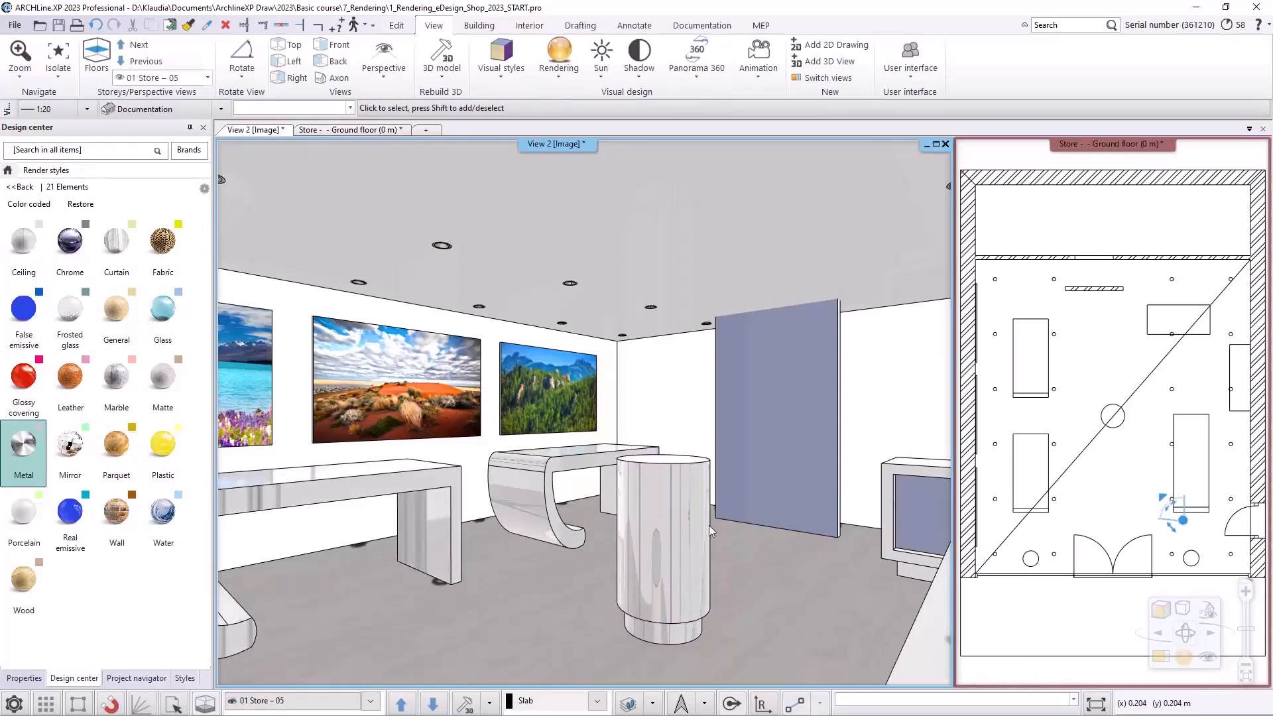
Run a standalone real-time preview render of View 2 at 854x480 to examine the metal furniture
{"action": "left_click", "coordinate": [1184, 657]}
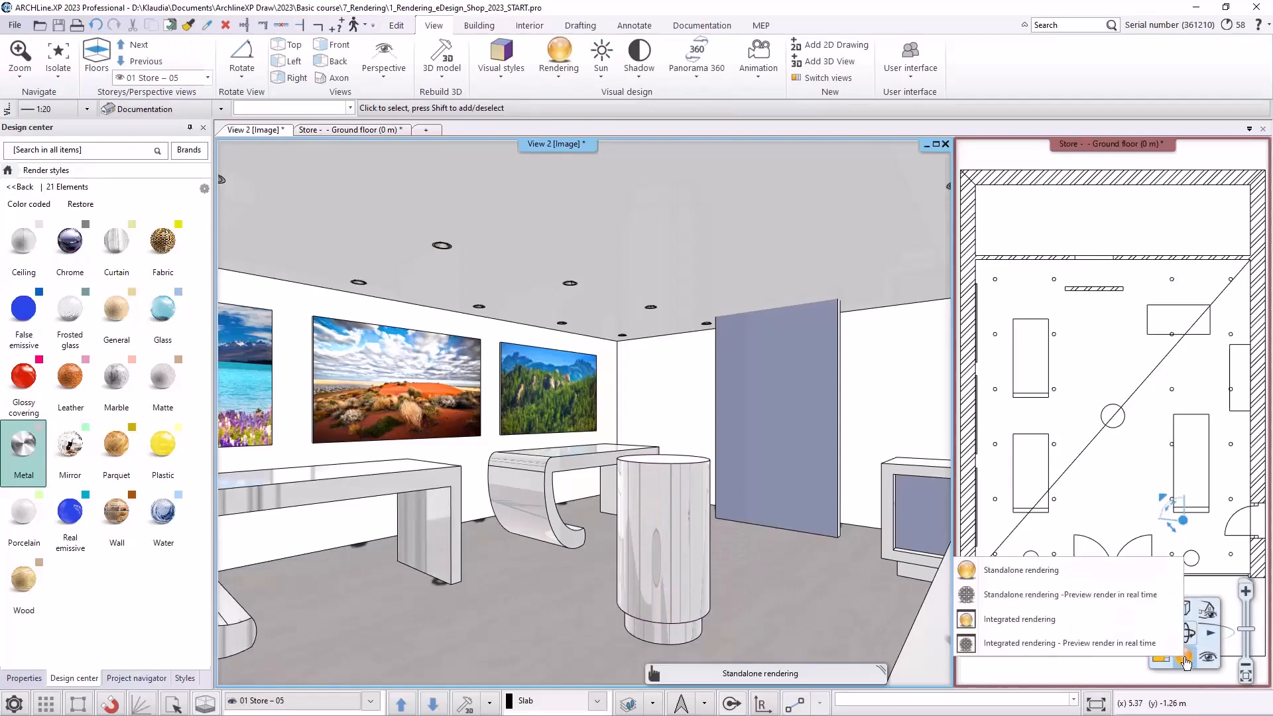
{"action": "left_click", "coordinate": [1045, 592]}
{"action": "left_click", "coordinate": [822, 446]}
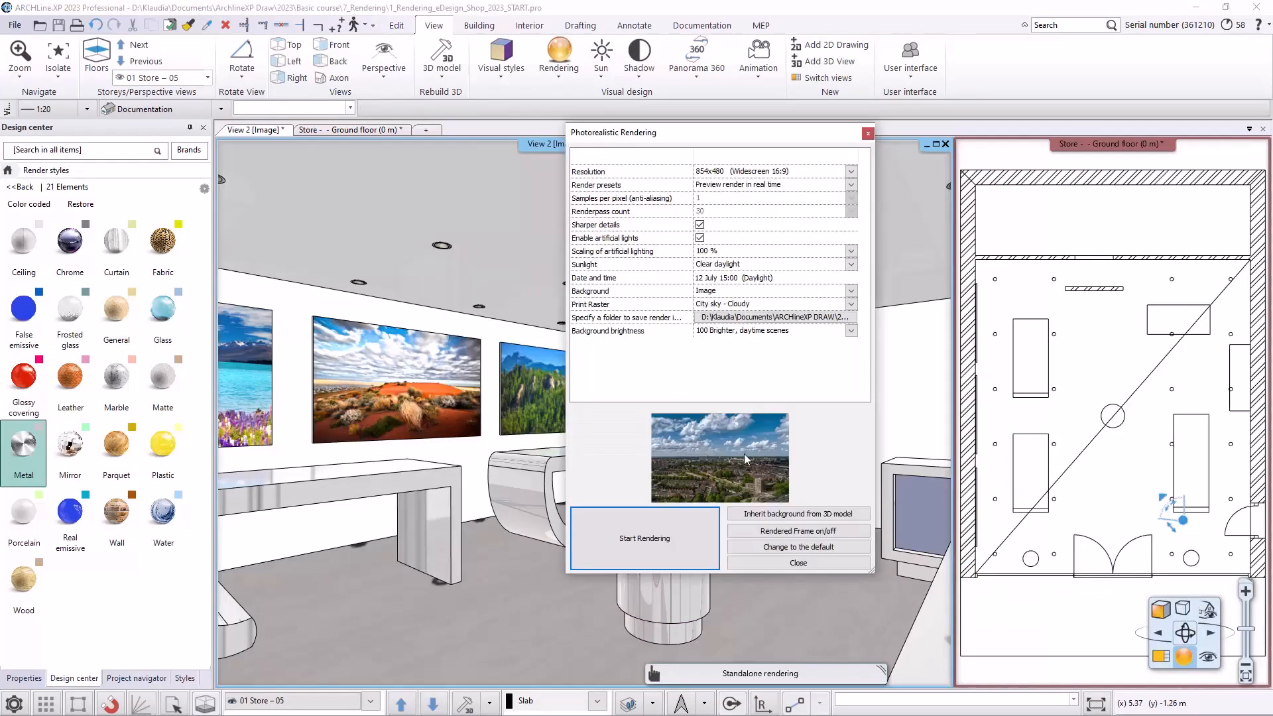
{"action": "left_click", "coordinate": [657, 536]}
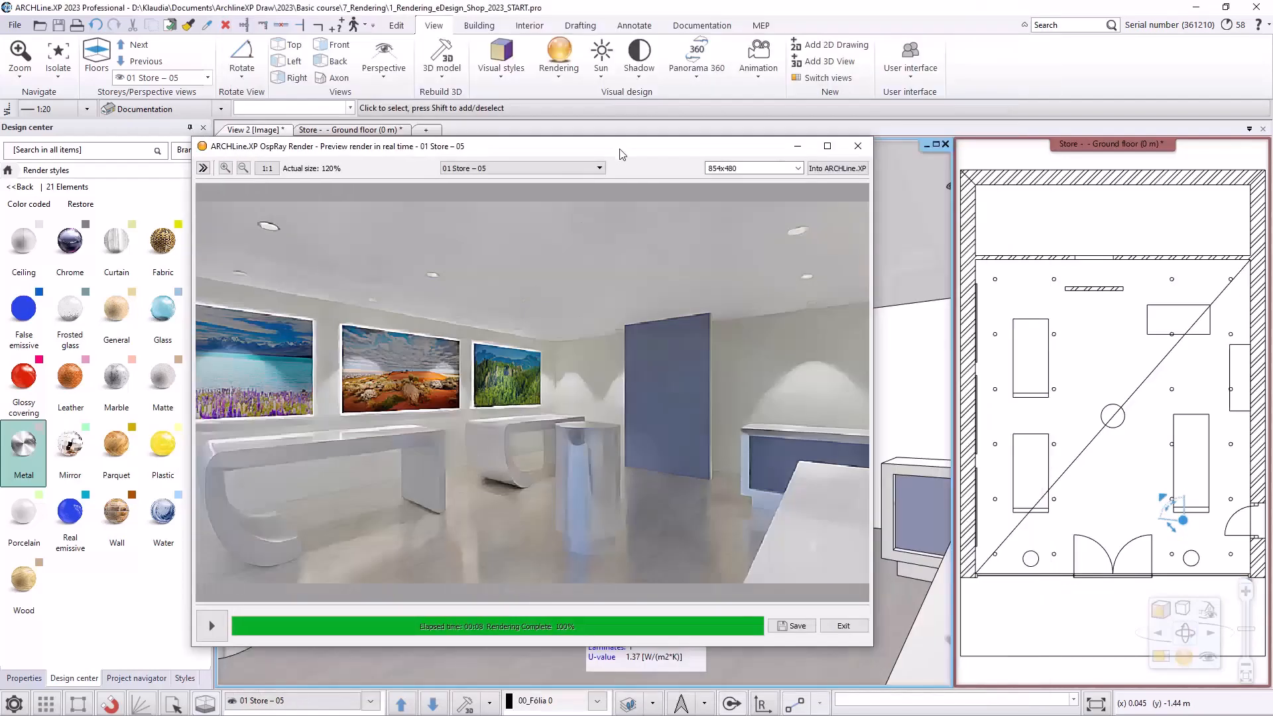
{"action": "left_click_drag", "start_coordinate": [617, 146], "coordinate": [676, 154]}
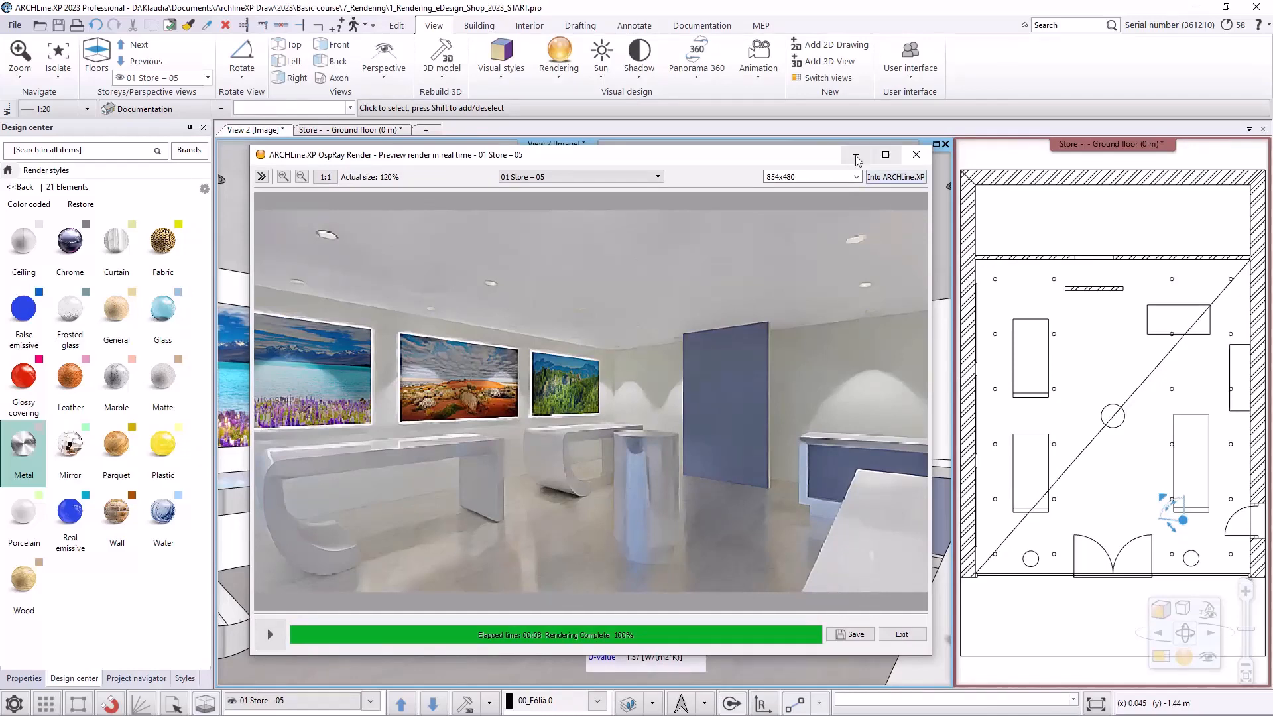
{"action": "left_click", "coordinate": [916, 154]}
Apply the Plastic render style to the cylindrical pedestal and check the real-time preview
{"action": "left_click", "coordinate": [145, 452]}
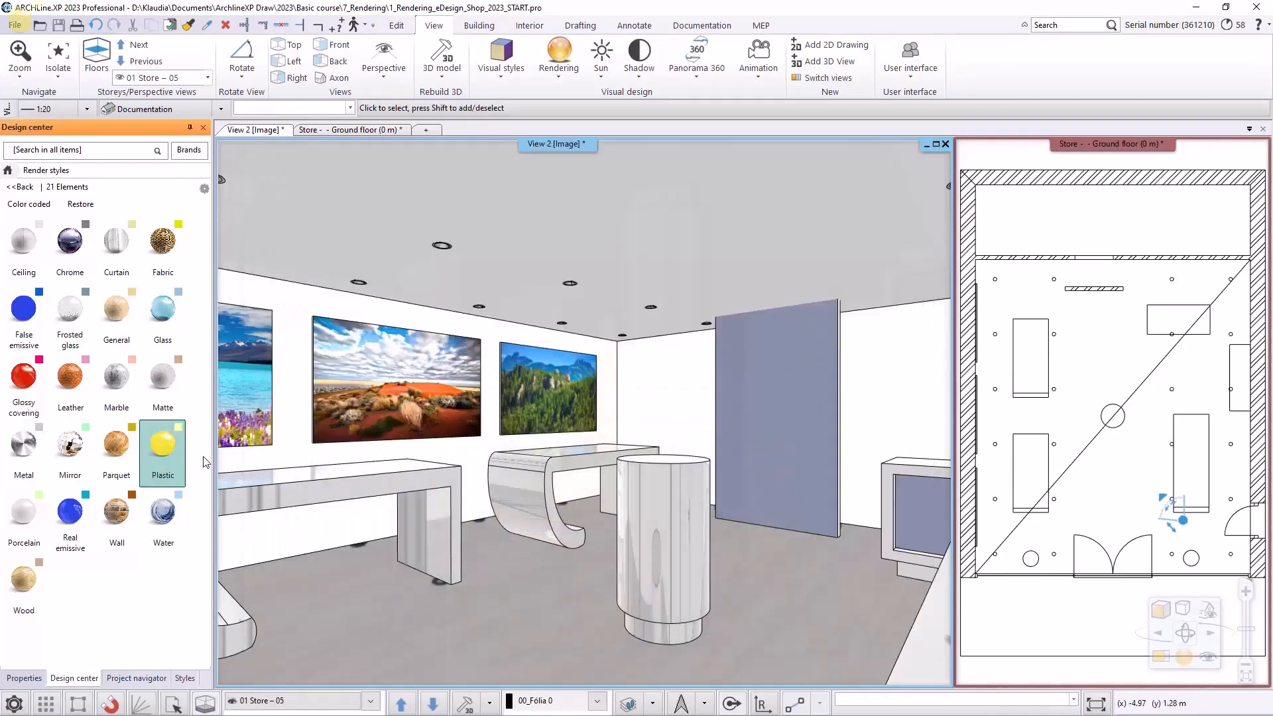
{"action": "left_click", "coordinate": [663, 537]}
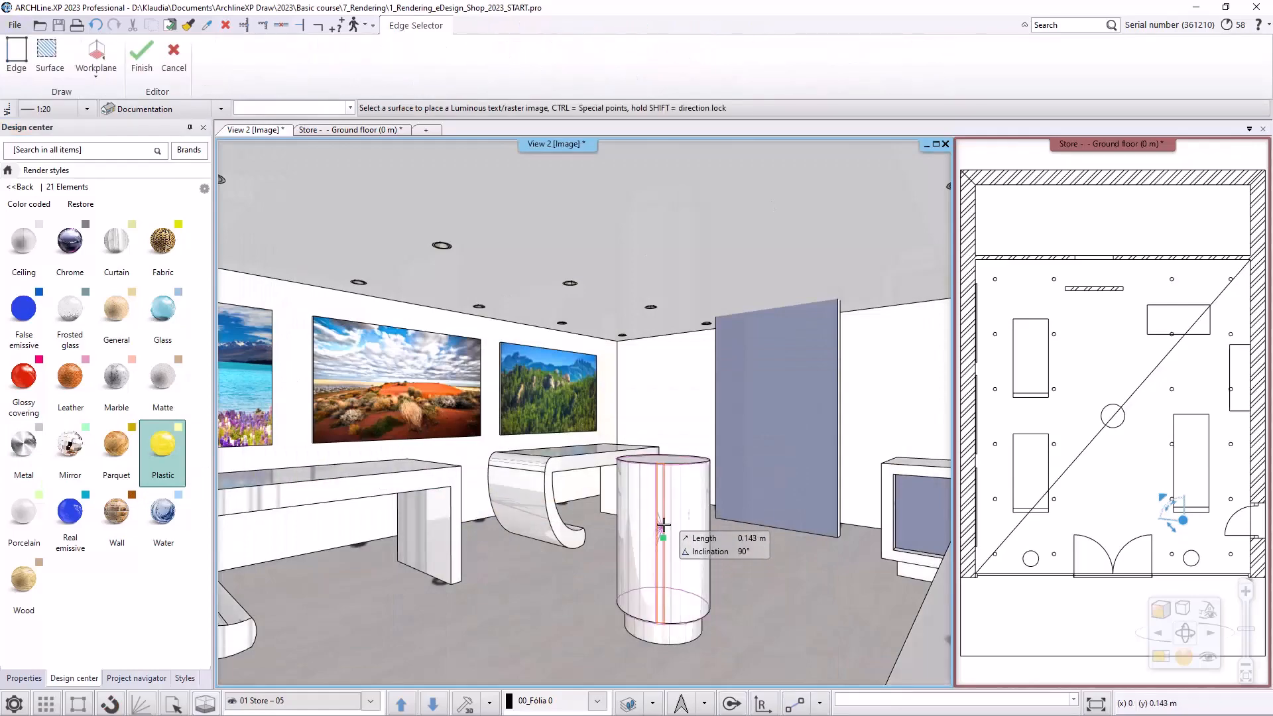
{"action": "left_click", "coordinate": [663, 524]}
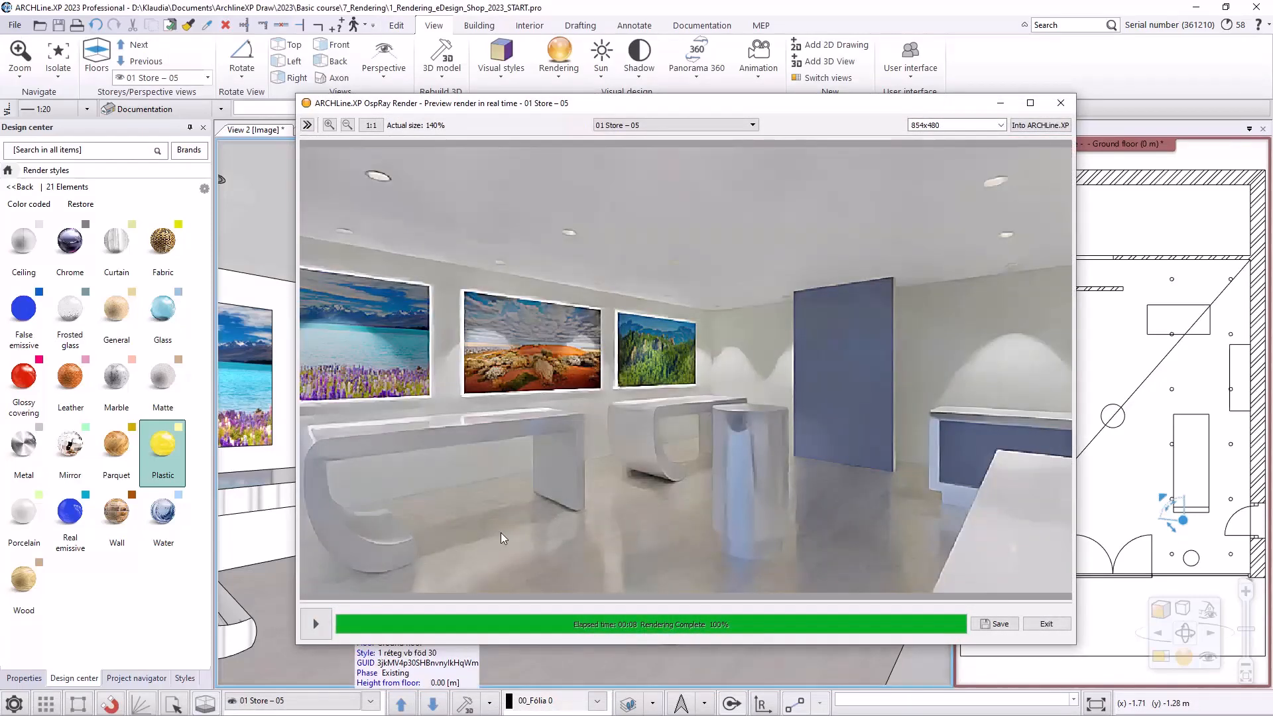
{"action": "left_click", "coordinate": [988, 100]}
Apply the Marble render style to the cylindrical pedestal and check the furniture in the real-time preview render
{"action": "left_click", "coordinate": [116, 382]}
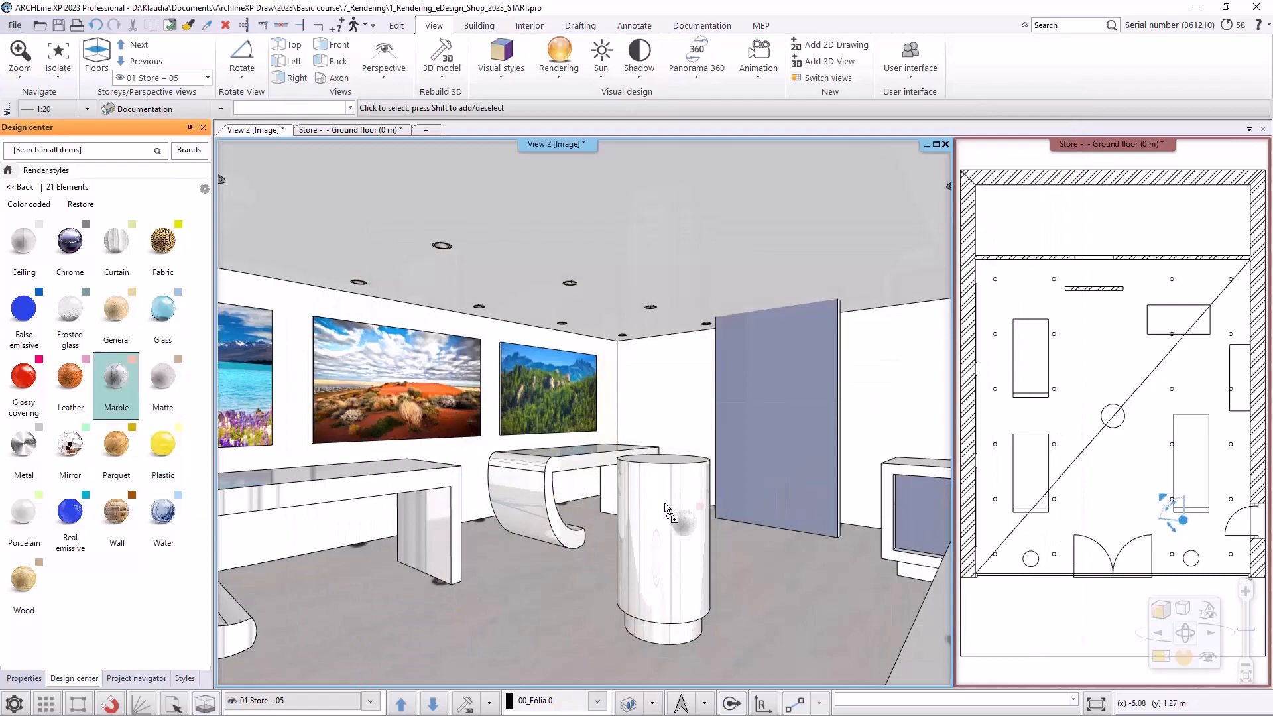
{"action": "left_click", "coordinate": [669, 534]}
{"action": "key", "text": "Escape"}
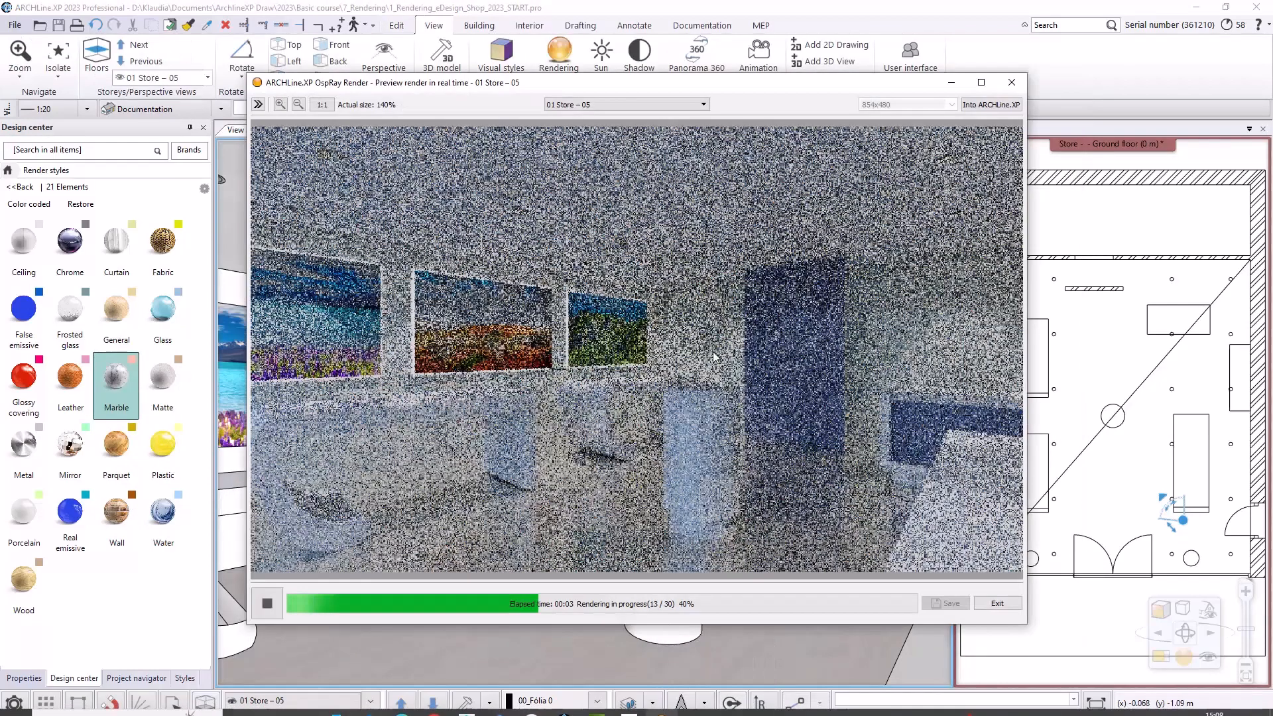
{"action": "left_click_drag", "start_coordinate": [743, 90], "coordinate": [716, 160]}
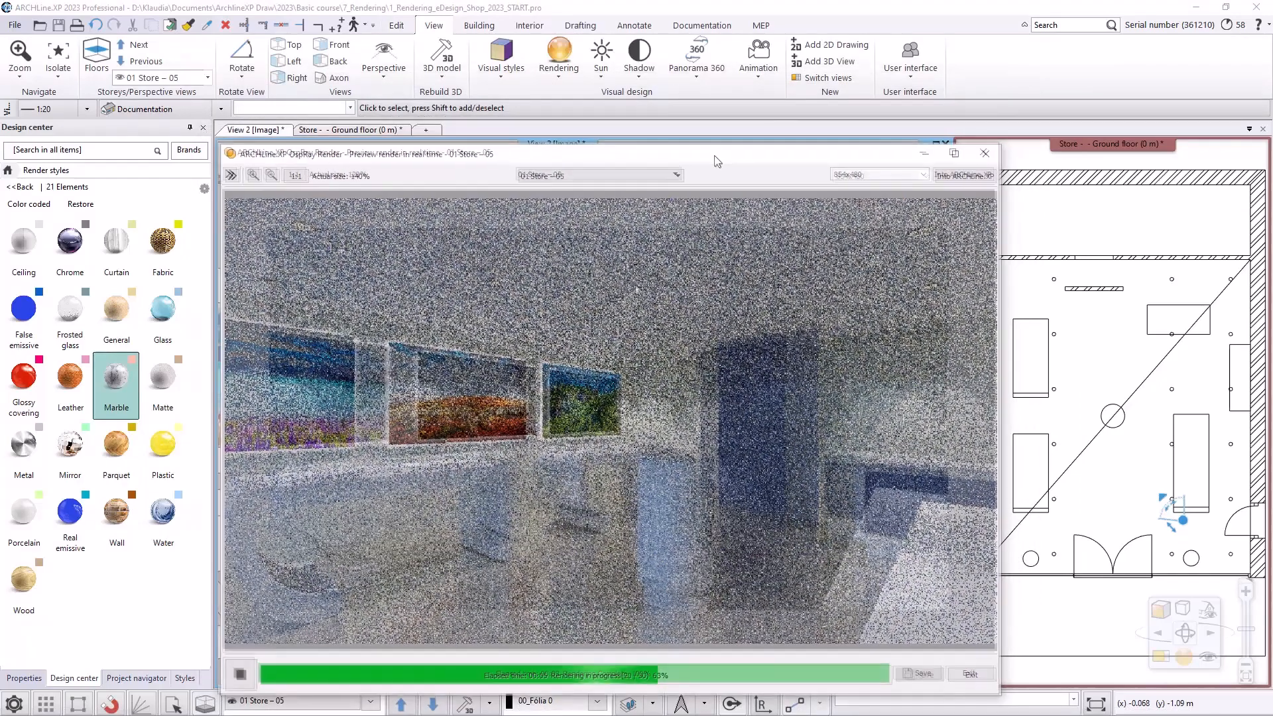
{"action": "scroll", "coordinate": [633, 289], "scroll_direction": "up", "scroll_amount": 1}
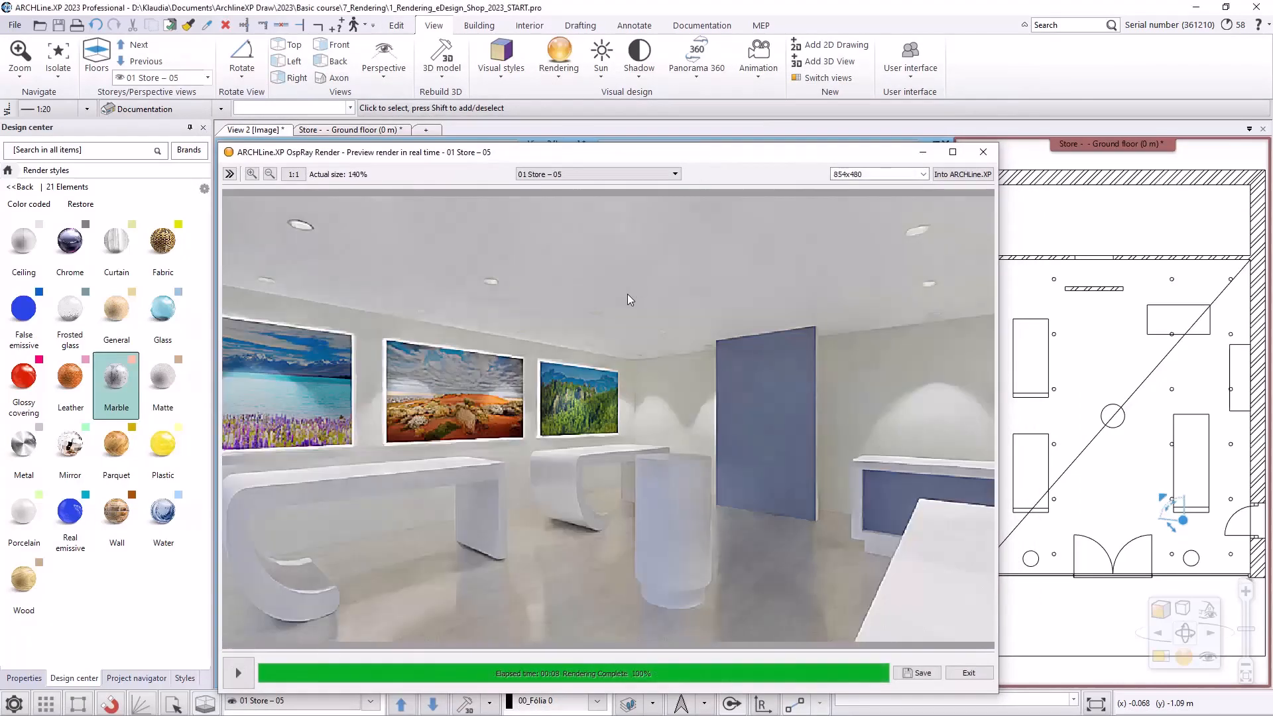
Save the furnished preview render as 4.jpg in the Render_1 folder and put the render window away
{"action": "left_click", "coordinate": [915, 673]}
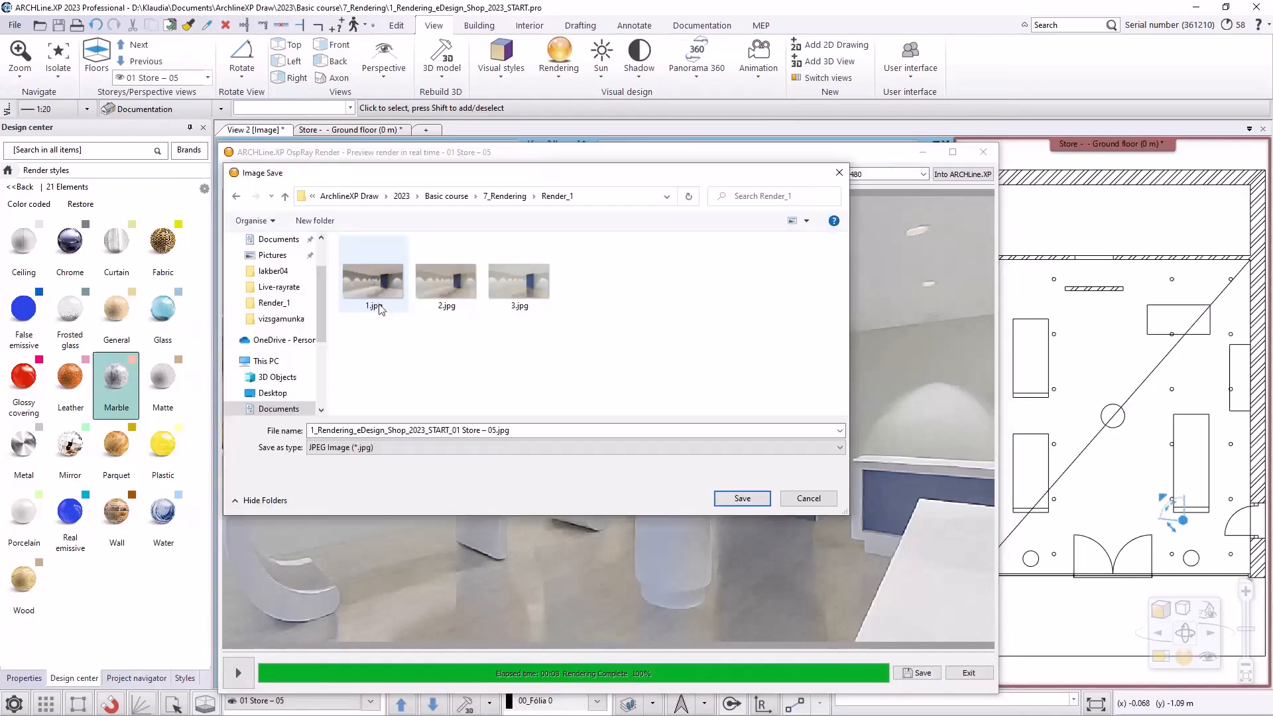
{"action": "left_click", "coordinate": [520, 274]}
{"action": "left_click", "coordinate": [313, 430]}
{"action": "left_click", "coordinate": [313, 430]}
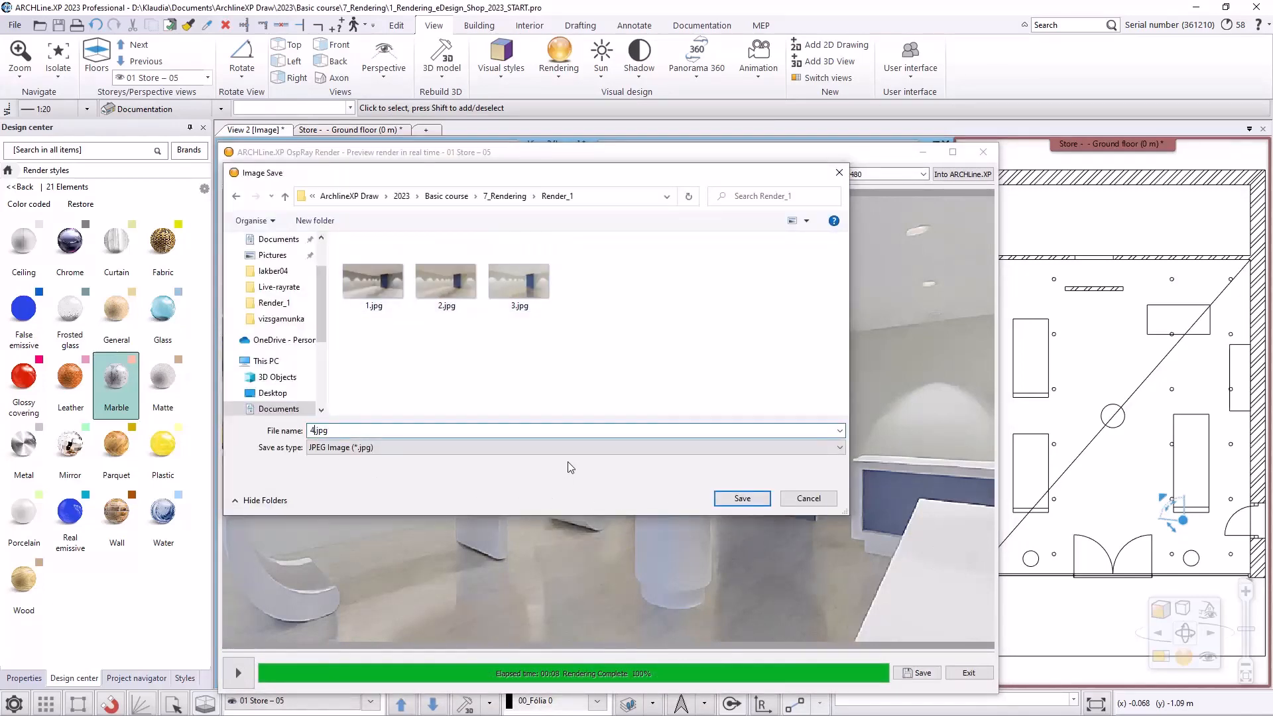
{"action": "left_click", "coordinate": [722, 499]}
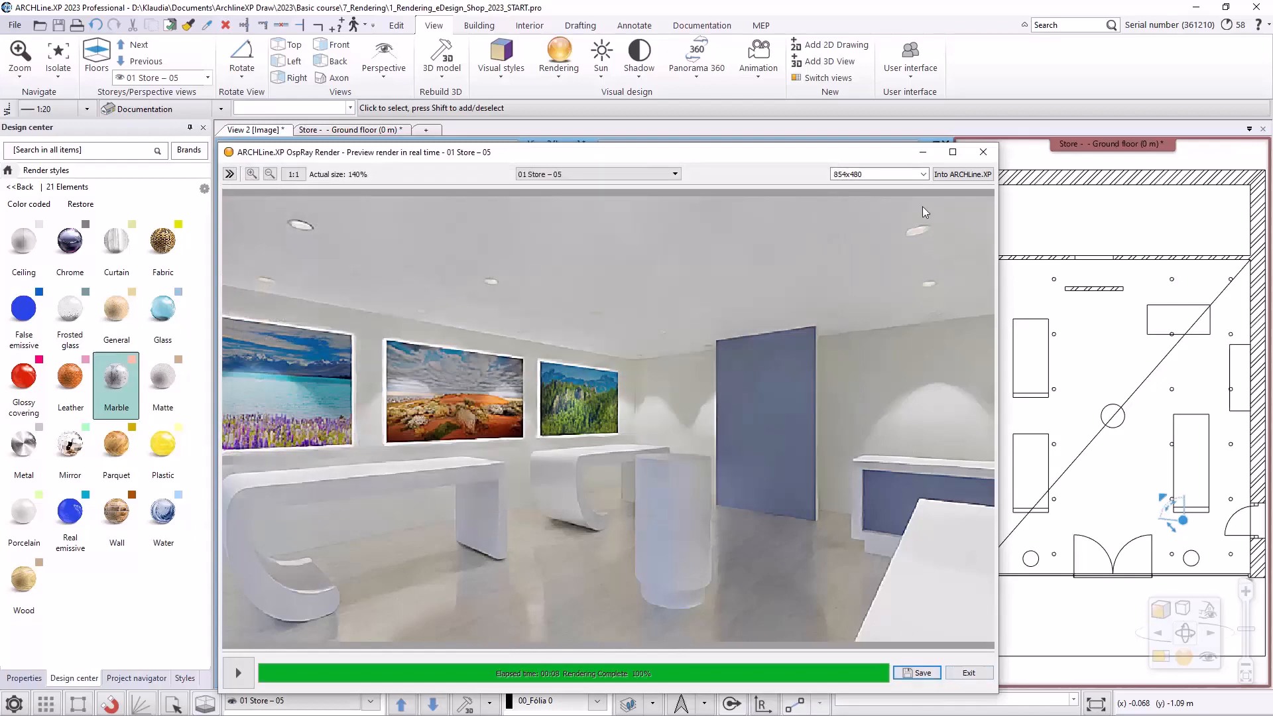
{"action": "left_click", "coordinate": [983, 152]}
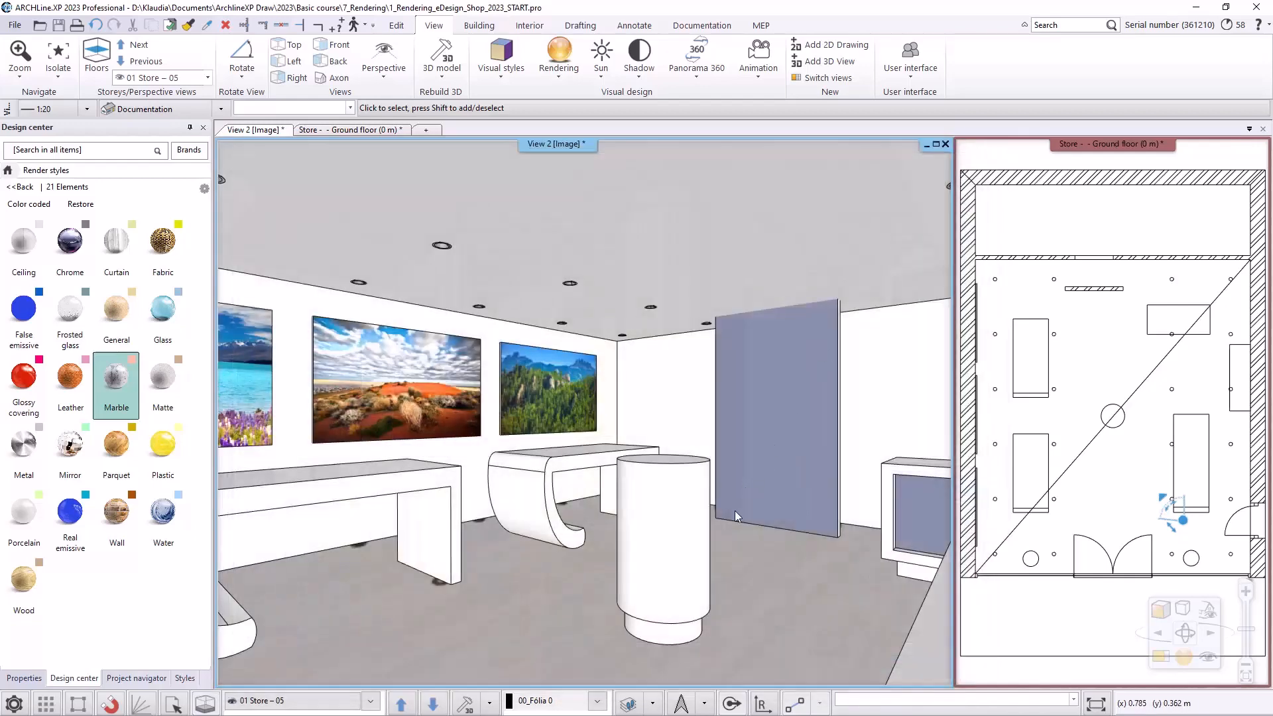
Render a close view of the cylindrical pedestal in standalone mode with the Q1 - Quick preview image preset at 800x600 resolution
{"action": "mouse_move", "coordinate": [726, 527]}
{"action": "middle_mouse_down"}
{"action": "mouse_move", "coordinate": [720, 507]}
{"action": "mouse_move", "coordinate": [663, 470]}
{"action": "middle_mouse_up"}
{"action": "scroll", "coordinate": [666, 476], "scroll_direction": "up", "scroll_amount": 5}
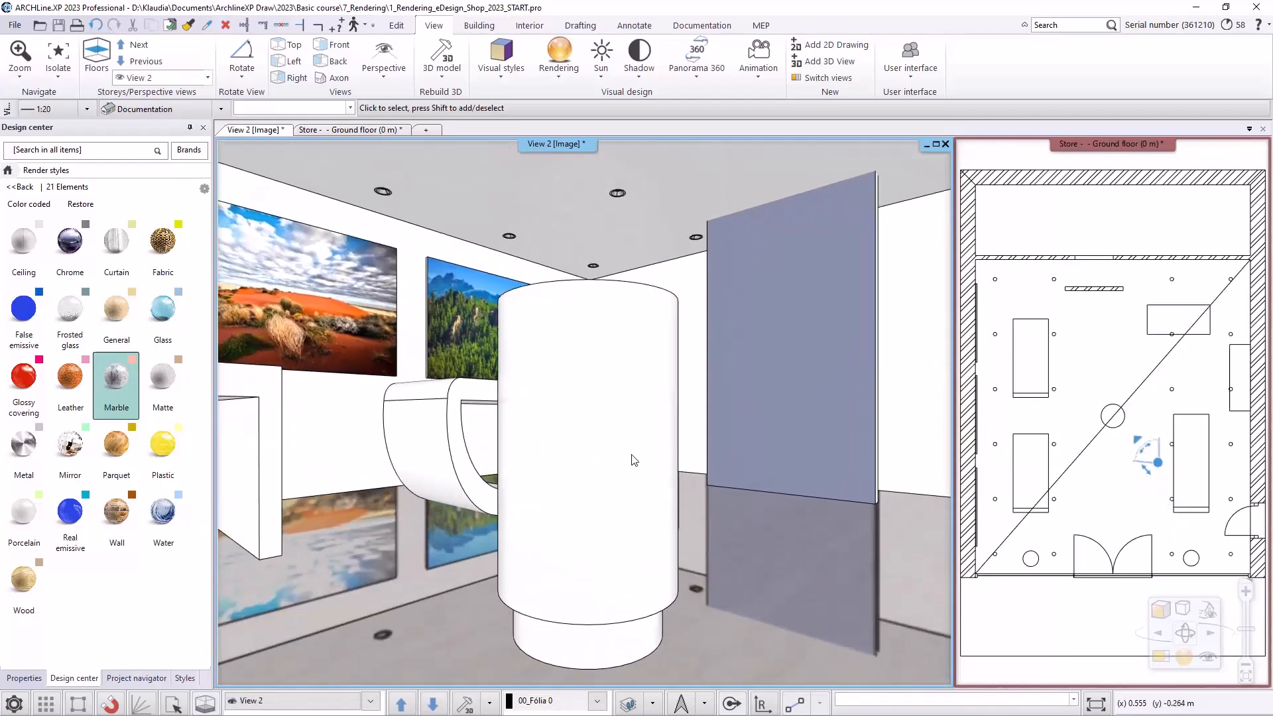
{"action": "right_click", "coordinate": [1176, 657]}
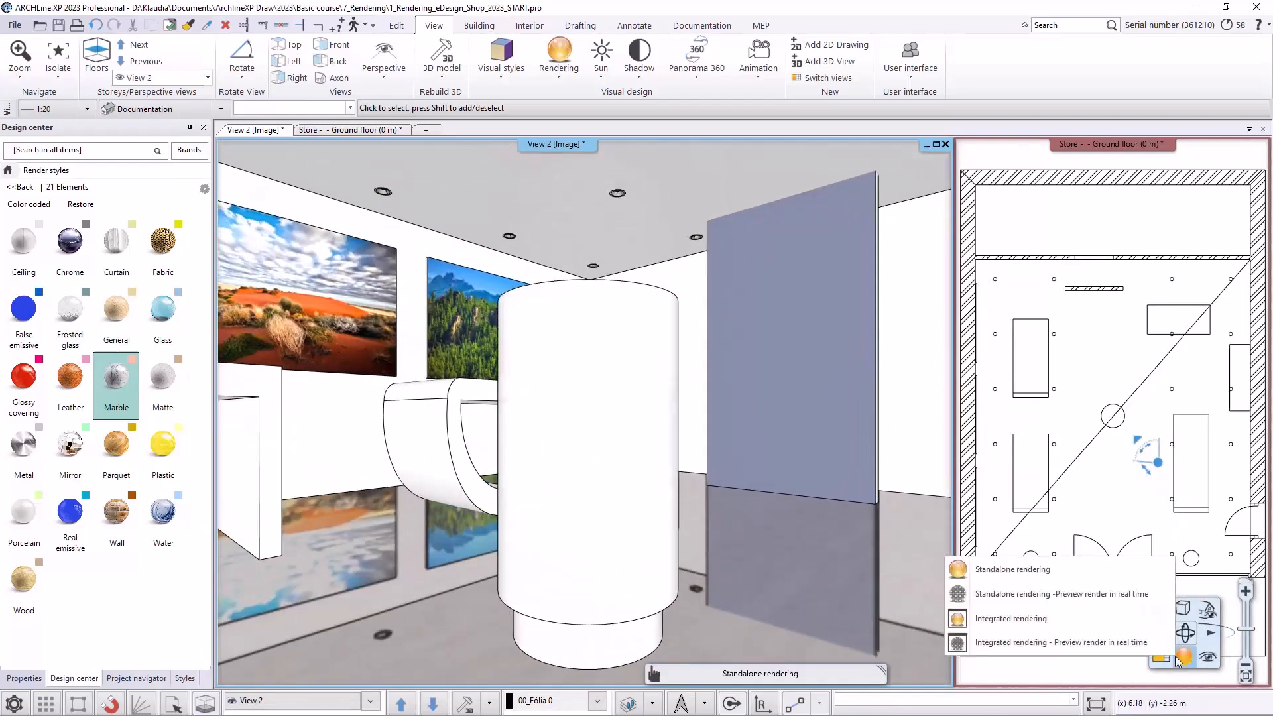
{"action": "left_click", "coordinate": [1013, 575]}
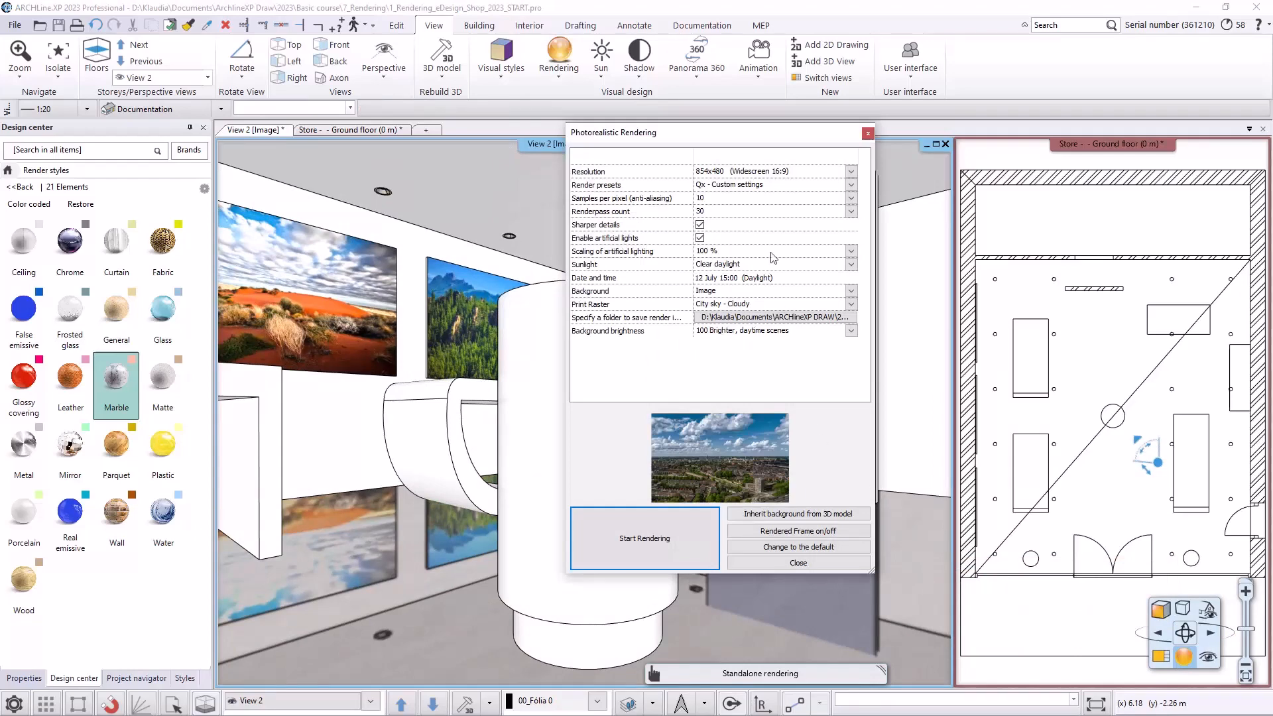
{"action": "left_click", "coordinate": [719, 185]}
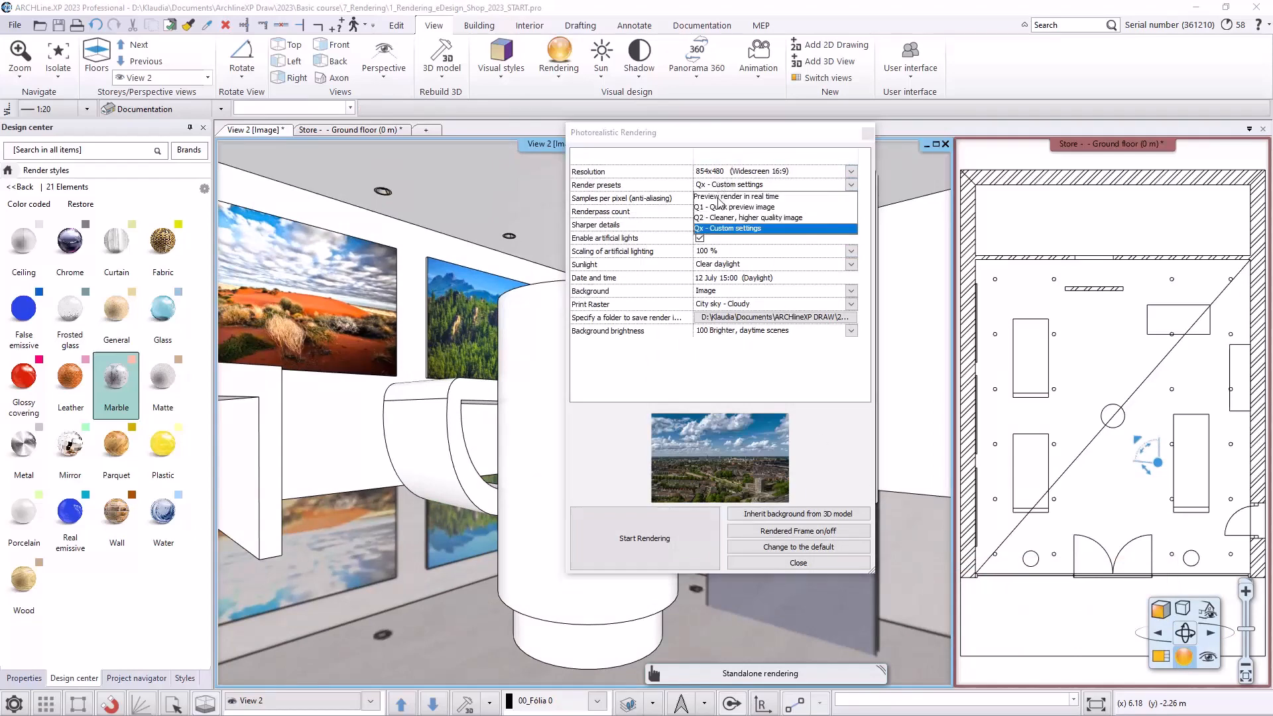
{"action": "left_click", "coordinate": [719, 207]}
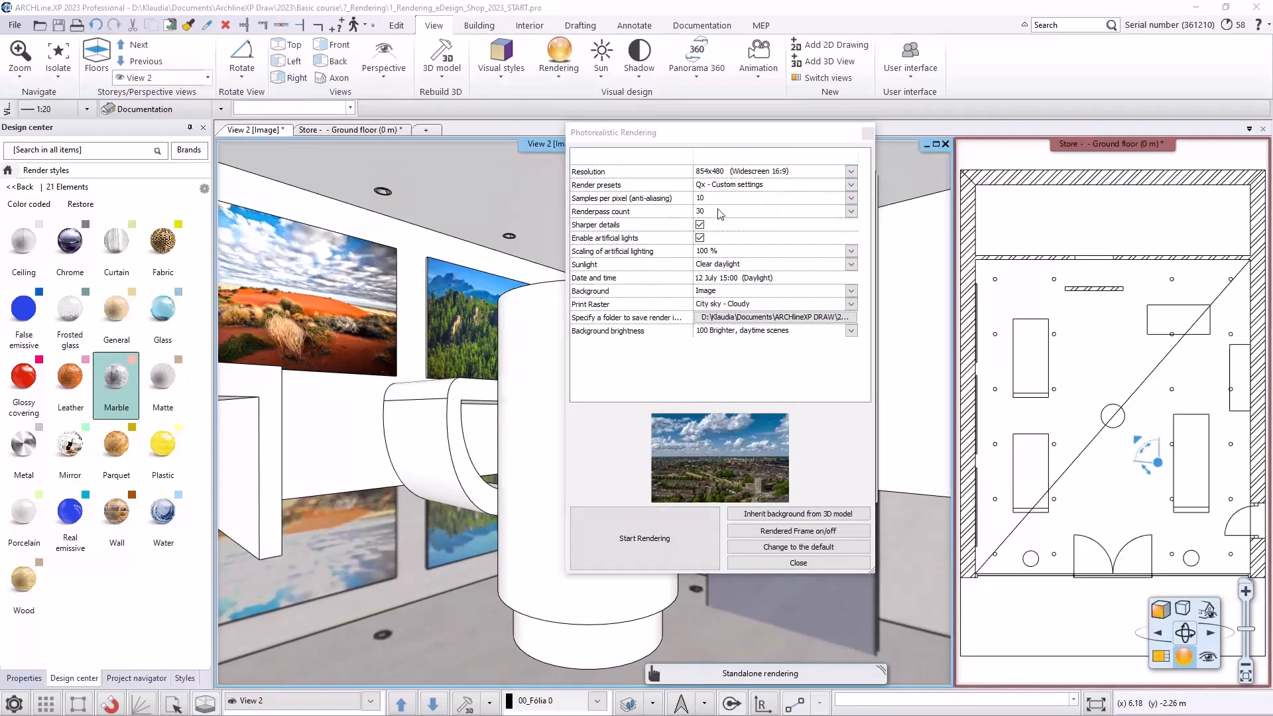
{"action": "left_click", "coordinate": [732, 171]}
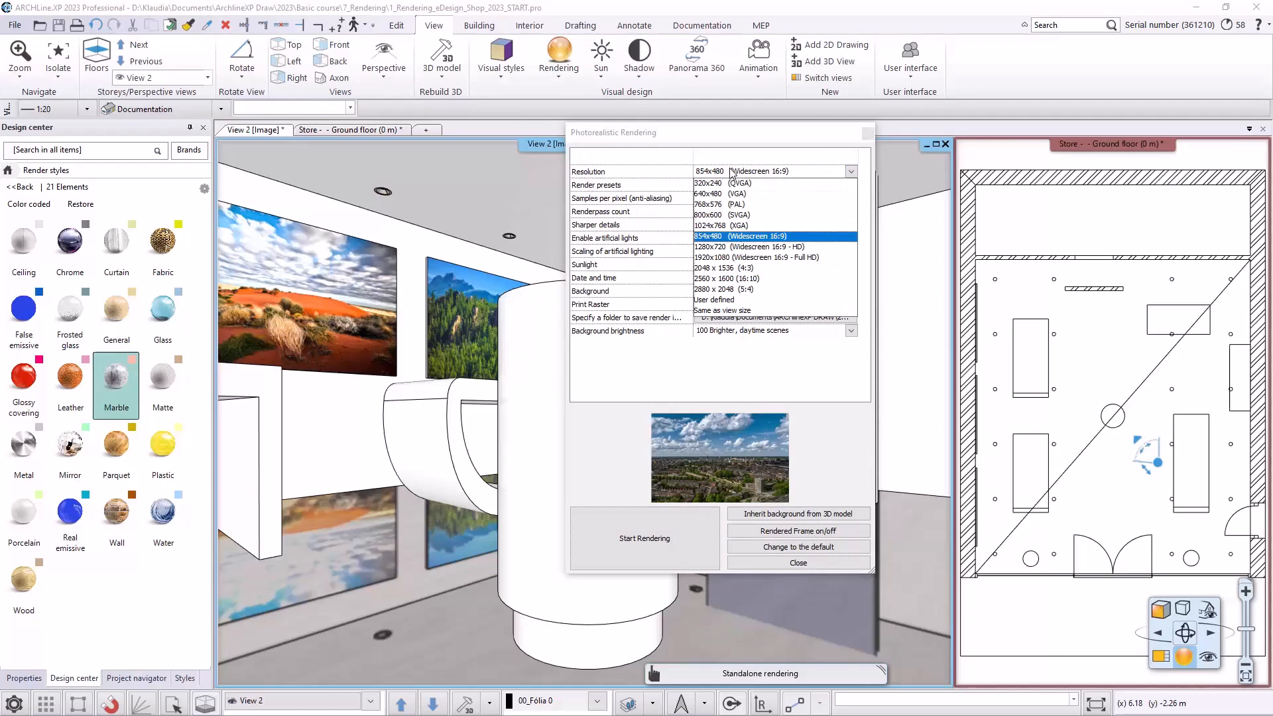
{"action": "left_click", "coordinate": [720, 214]}
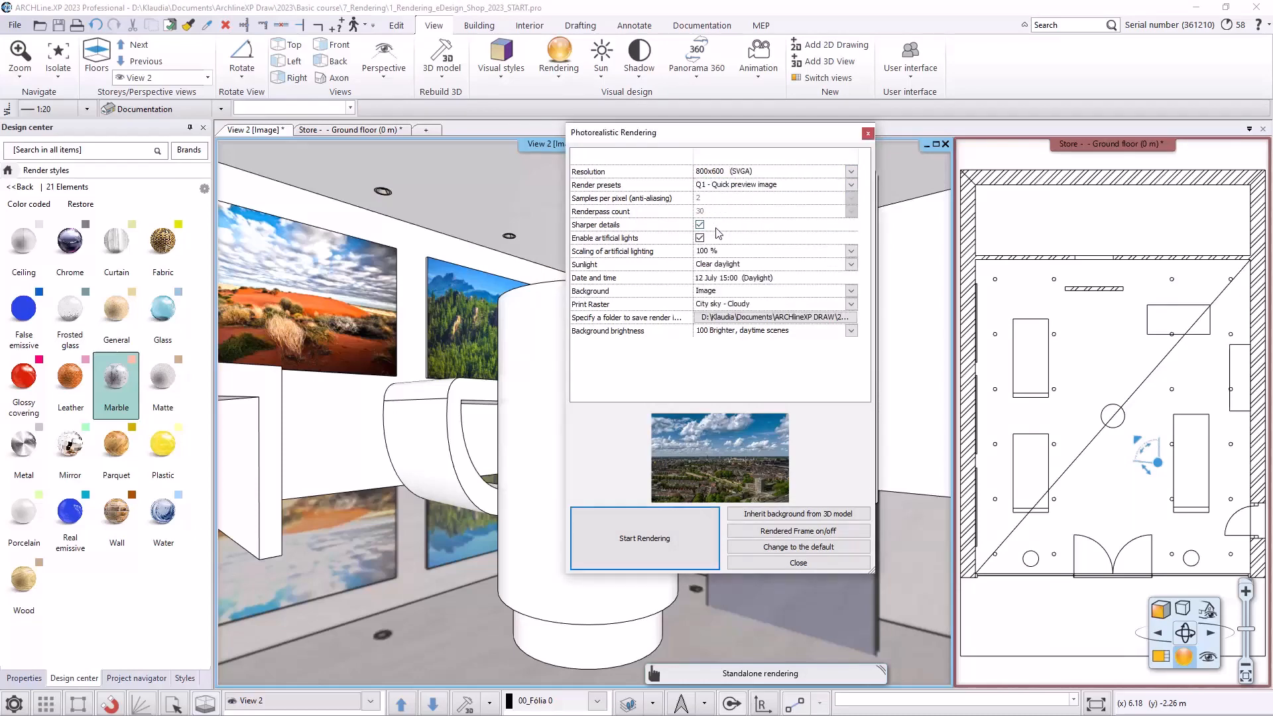
{"action": "left_click", "coordinate": [690, 536]}
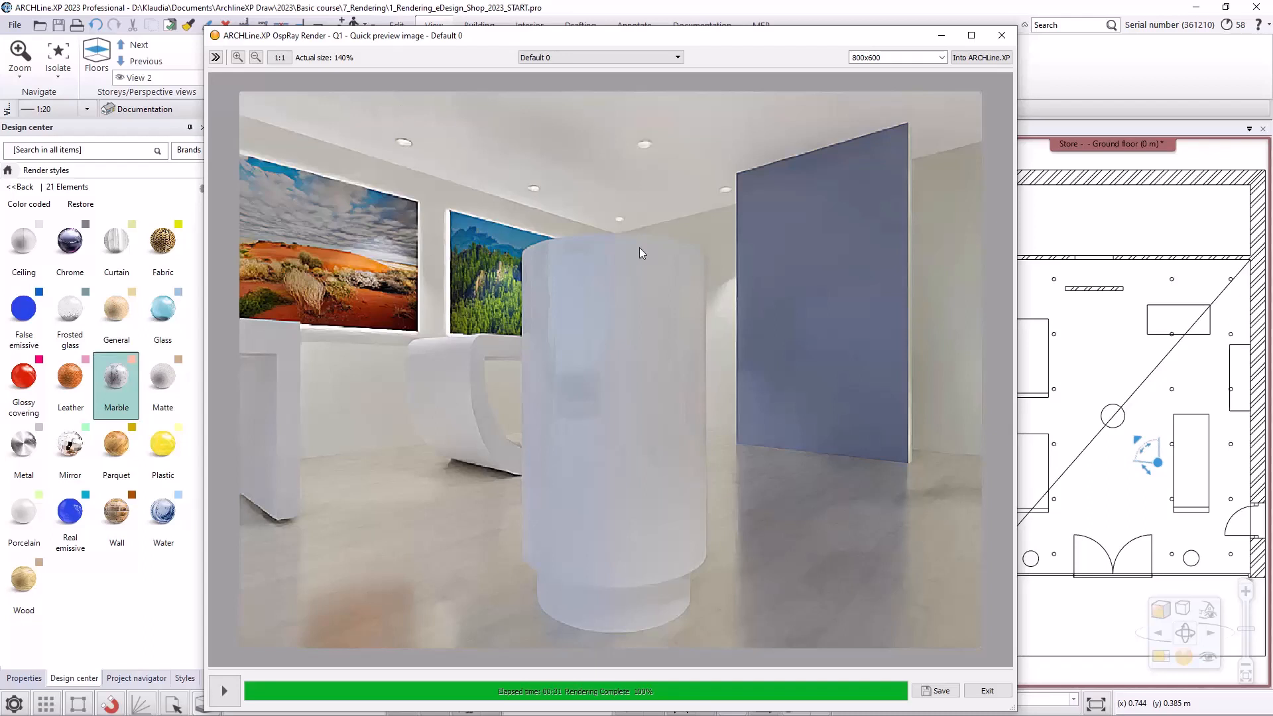
Close the pedestal render without saving it and return the 3D window to the 01 Store – 05 perspective
{"action": "left_click", "coordinate": [987, 690]}
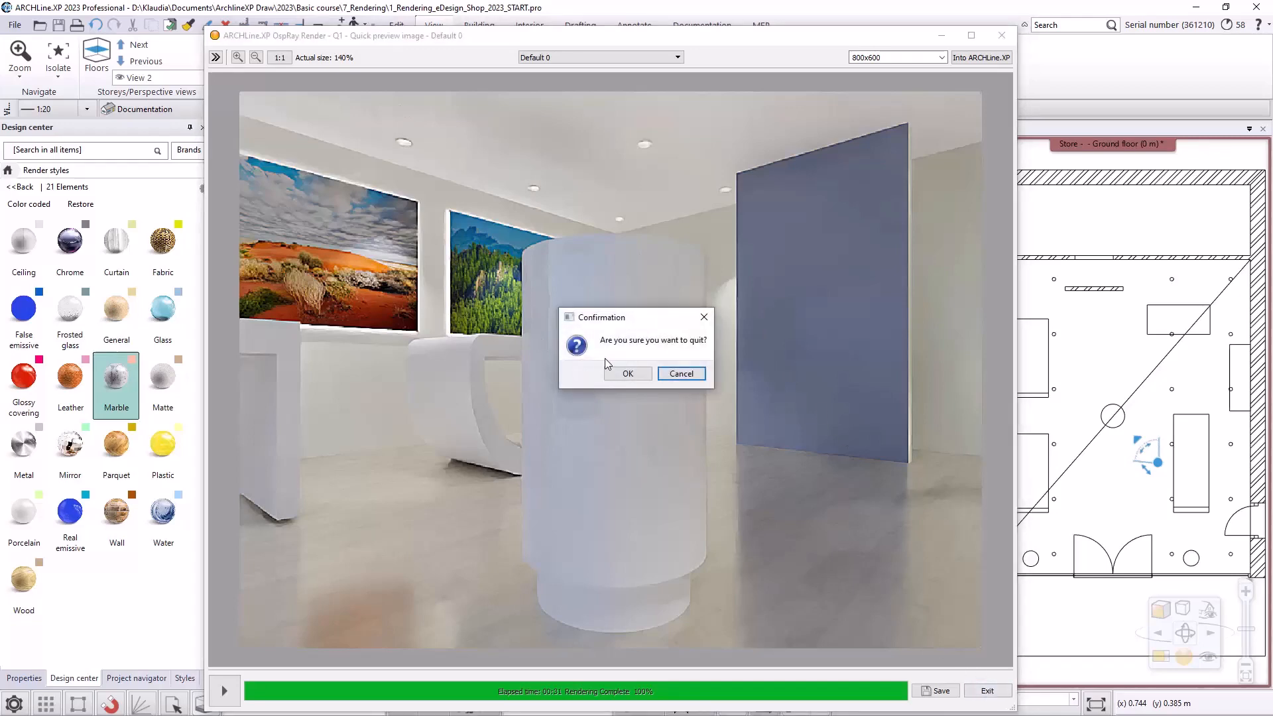
{"action": "left_click", "coordinate": [626, 372]}
{"action": "left_click", "coordinate": [335, 700]}
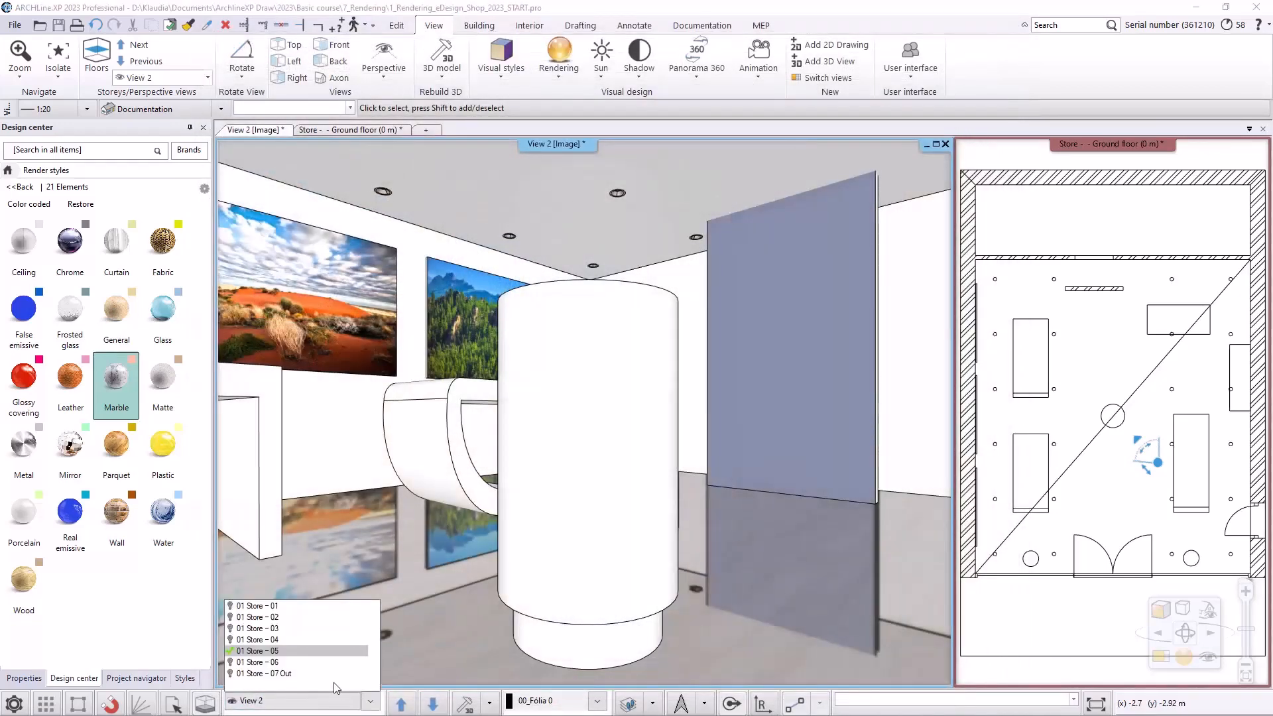
{"action": "left_click", "coordinate": [273, 650]}
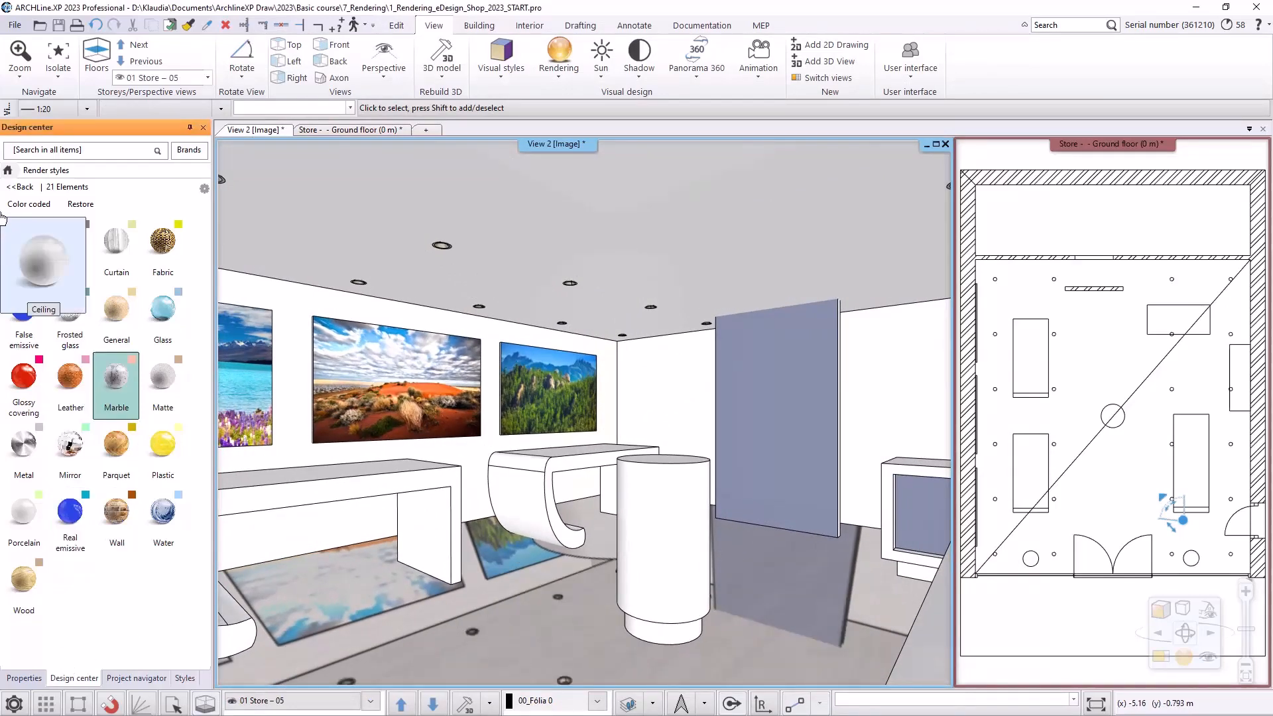
Search the Design center for mirror and apply the CHROME_MIRROR_03 material to the blue freestanding panel
{"action": "left_click", "coordinate": [8, 169]}
{"action": "left_click", "coordinate": [67, 158]}
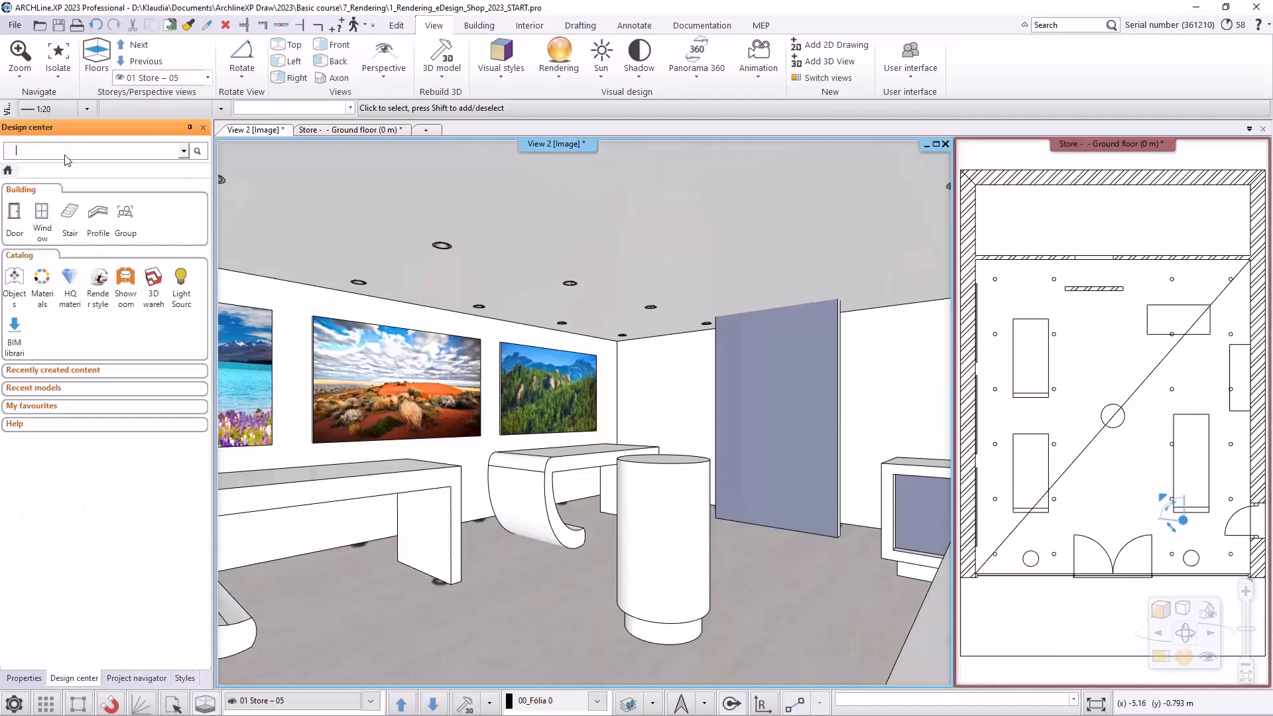
{"action": "type", "text": "mirror"}
{"action": "key", "text": "Return"}
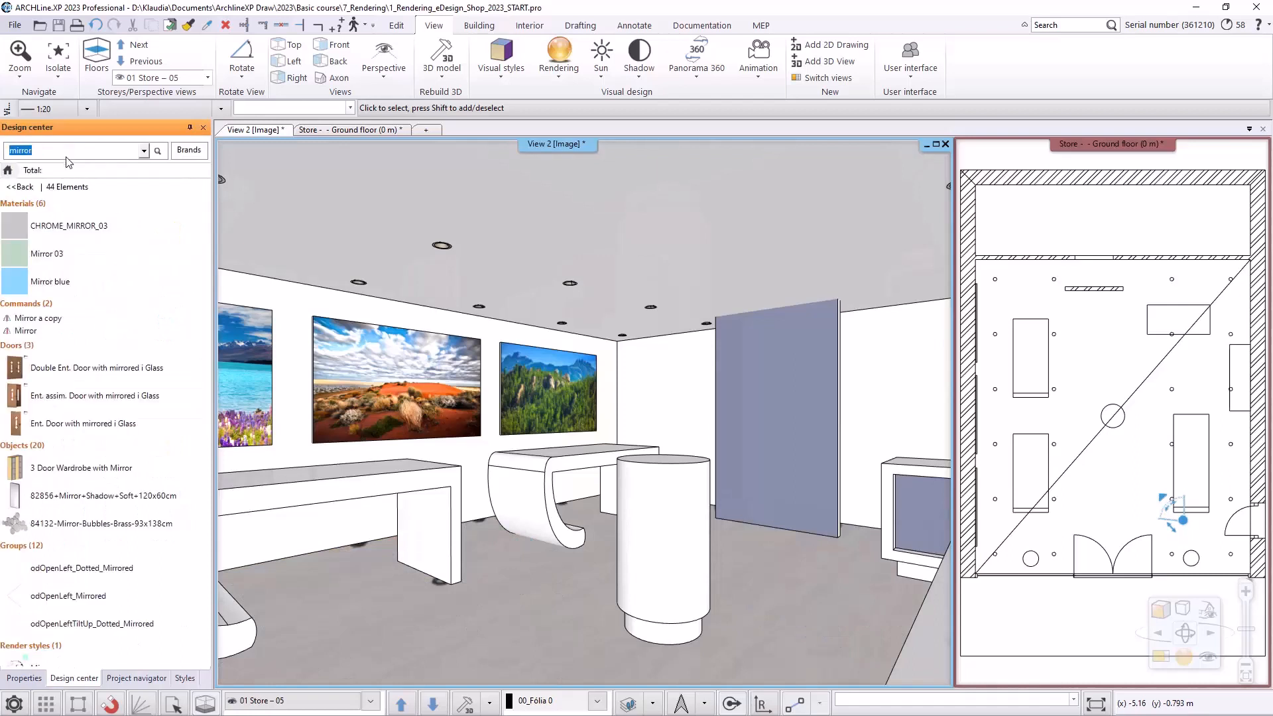
{"action": "left_click", "coordinate": [51, 228]}
{"action": "left_click_drag", "start_coordinate": [73, 299], "coordinate": [809, 395]}
{"action": "left_click", "coordinate": [842, 396]}
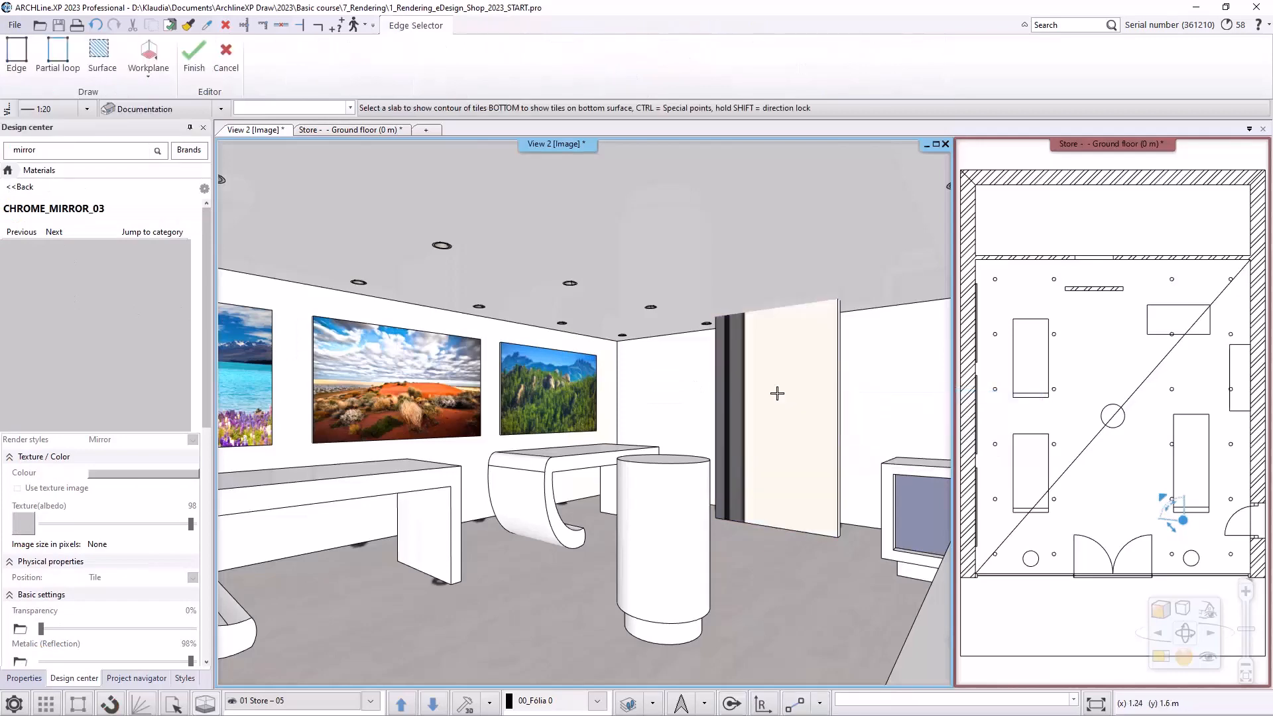
{"action": "key", "text": "Escape"}
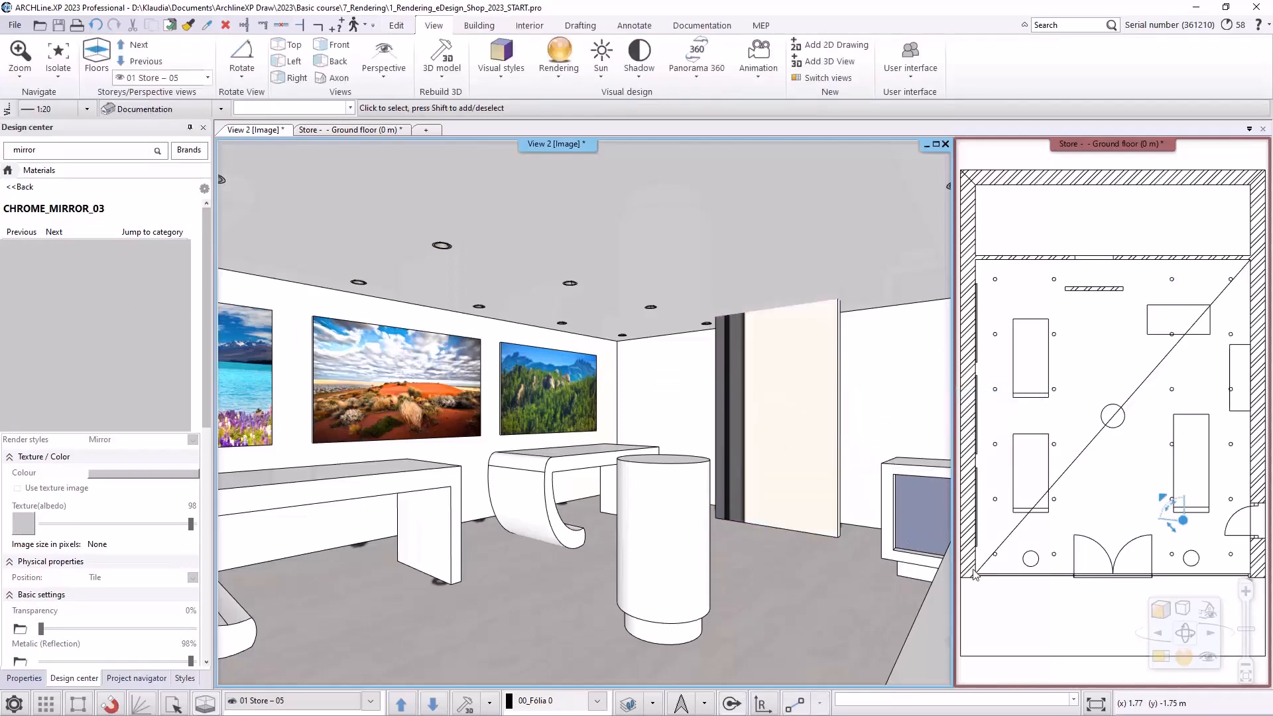
Check the chrome mirror panel in a standalone real-time preview render of 01 Store – 05, and undo the material change
{"action": "left_click", "coordinate": [1184, 656]}
{"action": "left_click", "coordinate": [994, 594]}
{"action": "left_click", "coordinate": [756, 446]}
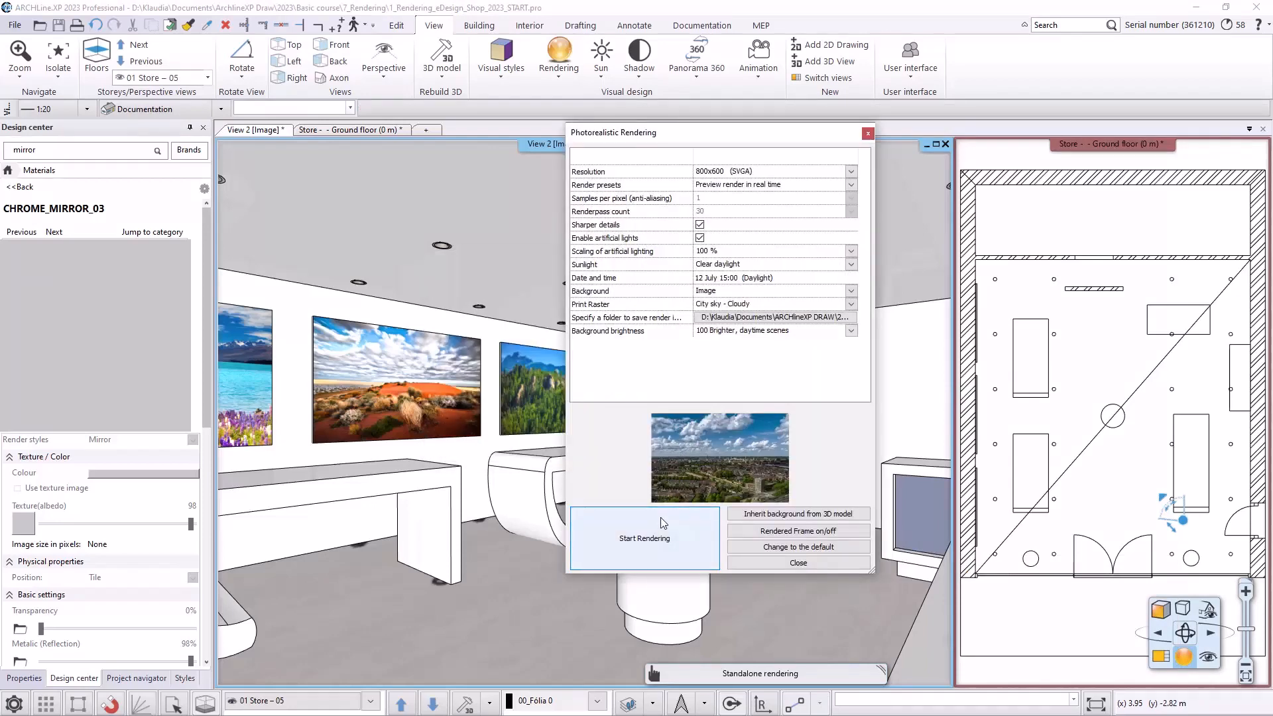
{"action": "left_click", "coordinate": [660, 518]}
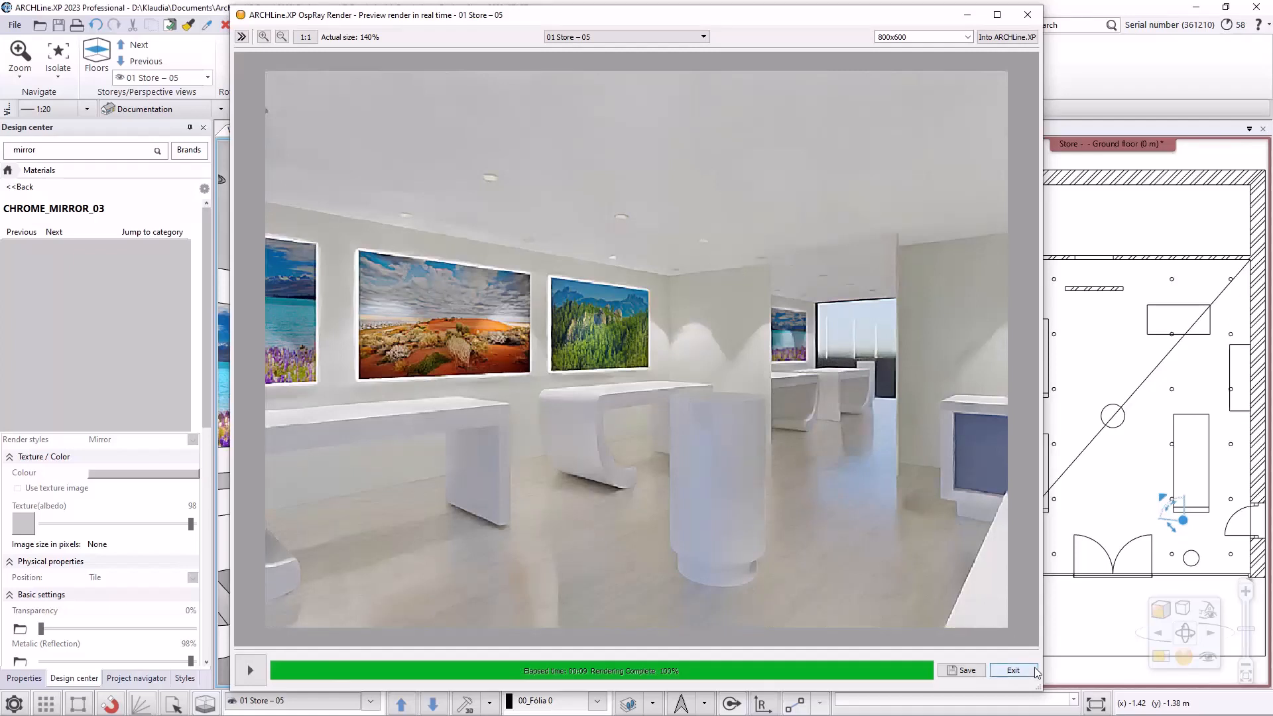
{"action": "left_click", "coordinate": [964, 18]}
{"action": "left_click", "coordinate": [98, 26]}
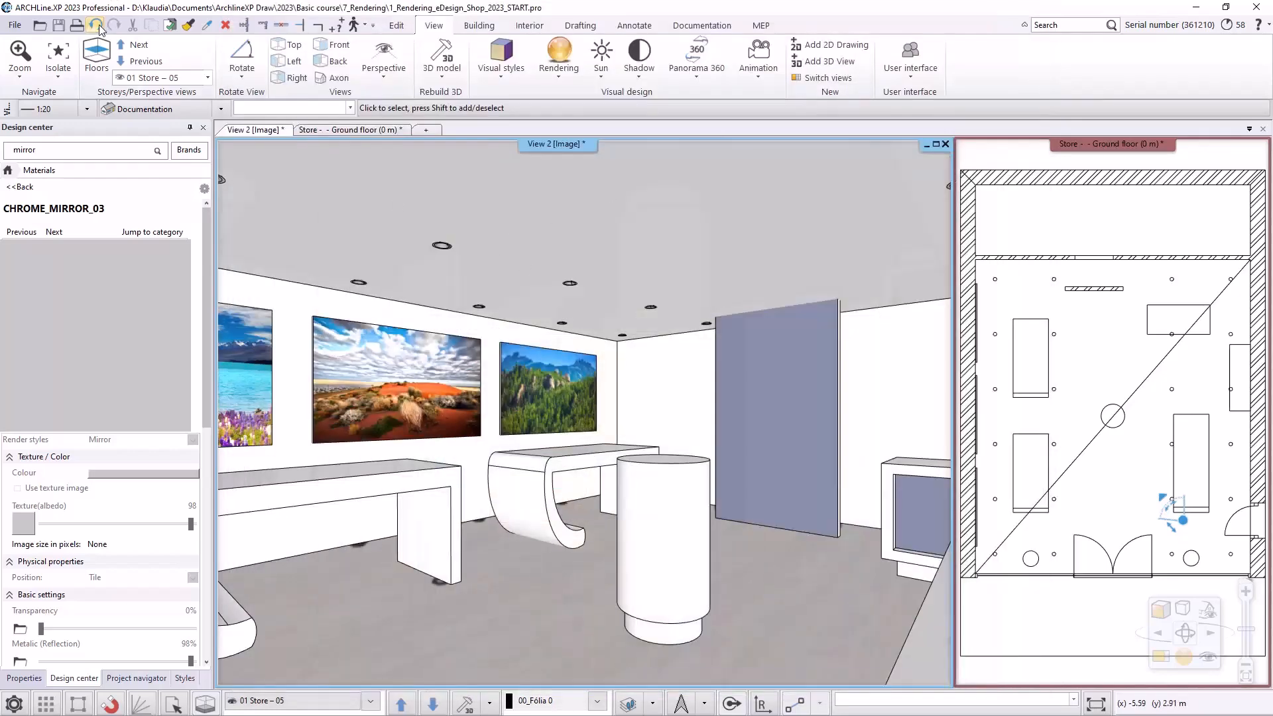
Apply the Mirror render style to the blue freestanding panel and check it in the real-time preview render
{"action": "left_click", "coordinate": [8, 170]}
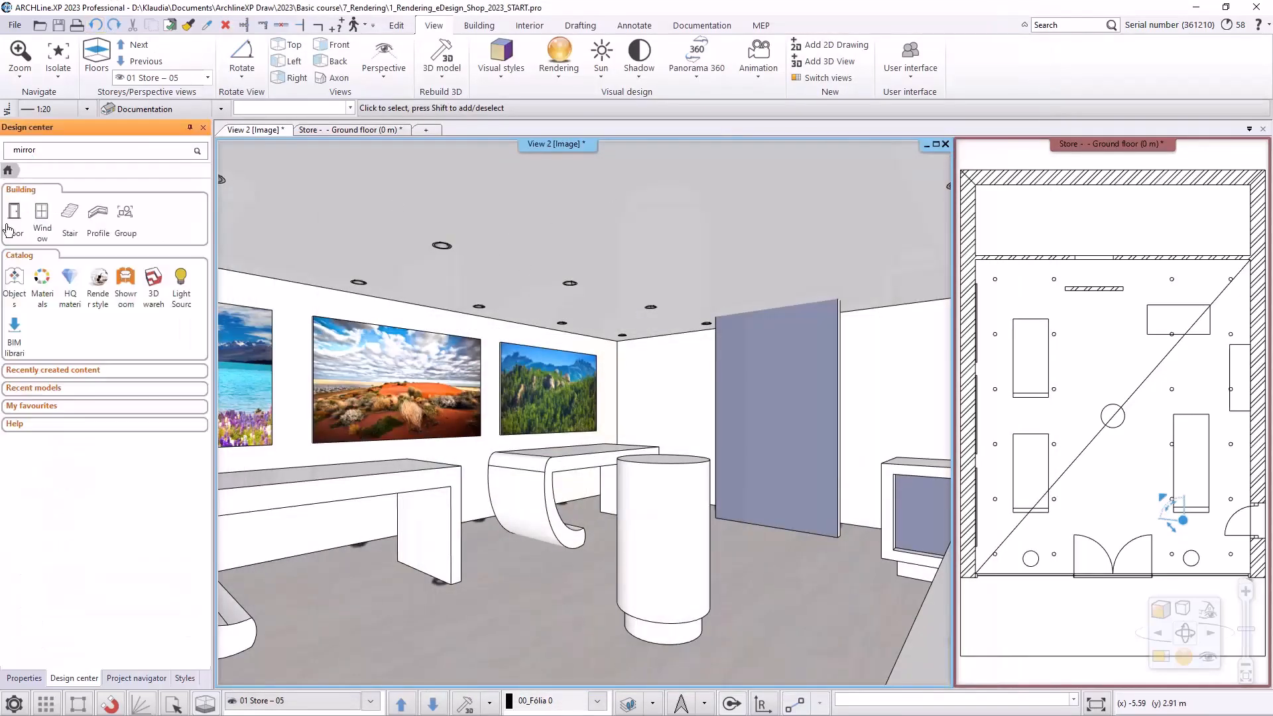
{"action": "left_click", "coordinate": [98, 279]}
{"action": "left_click_drag", "start_coordinate": [70, 444], "coordinate": [791, 385]}
{"action": "left_click", "coordinate": [778, 423]}
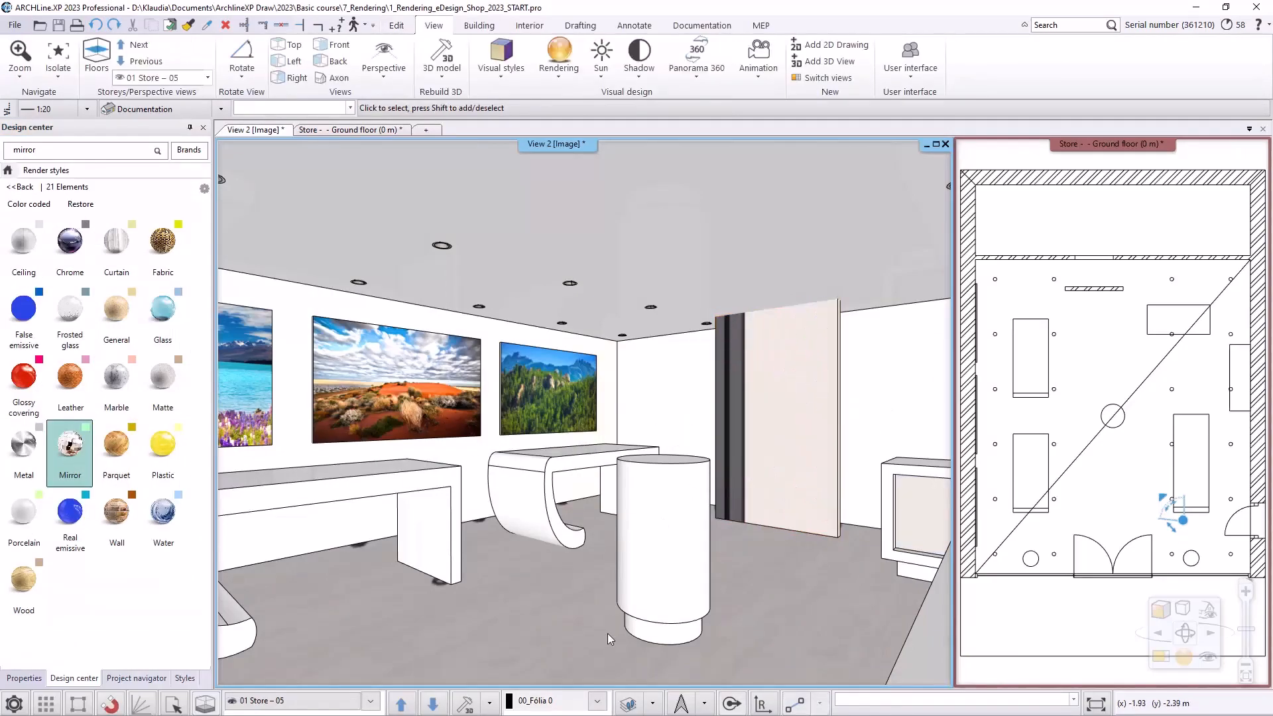
{"action": "left_click", "coordinate": [628, 703]}
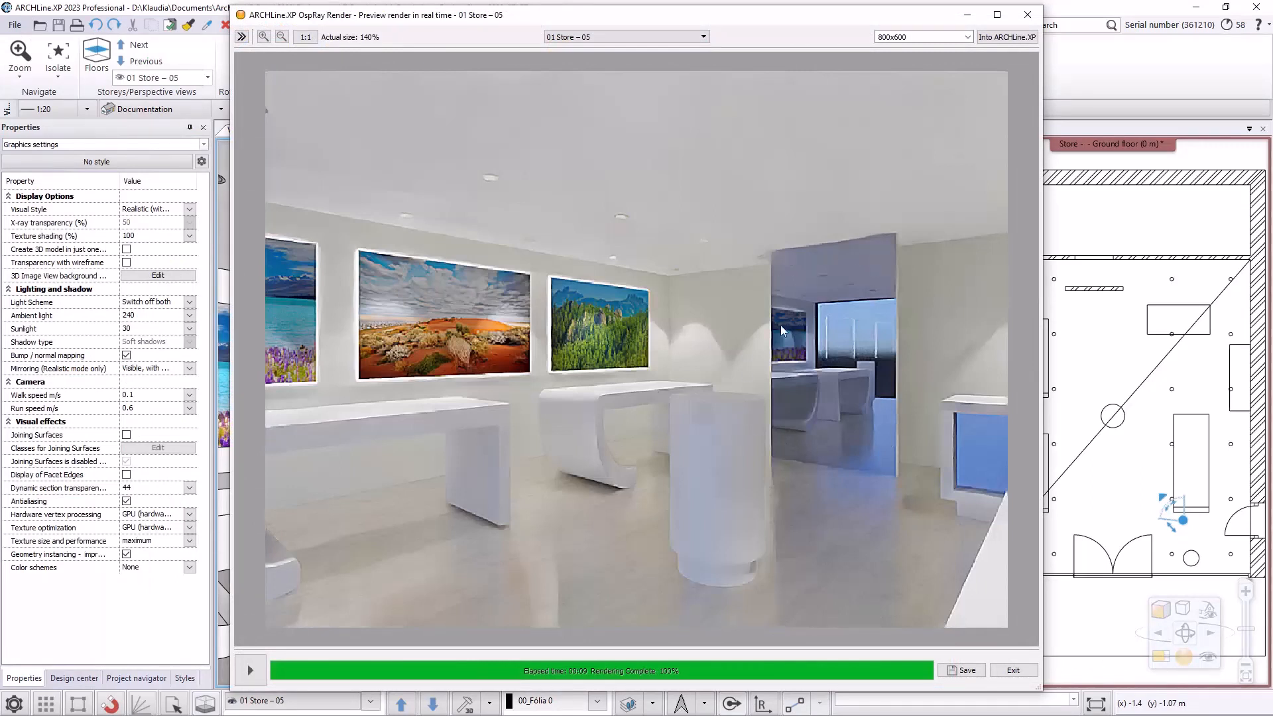
Close the preview render without saving it and apply the Wall render style to the freestanding panel
{"action": "left_click", "coordinate": [1013, 670]}
{"action": "left_click", "coordinate": [621, 373]}
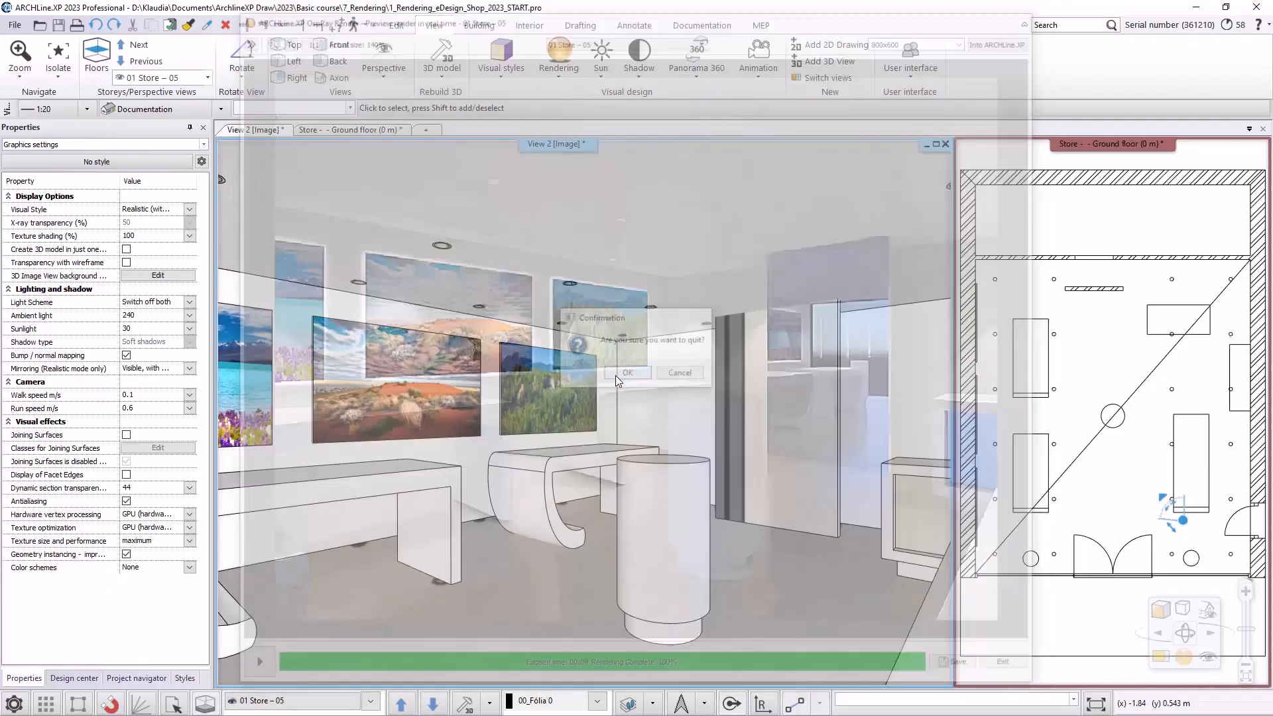
{"action": "left_click", "coordinate": [77, 678]}
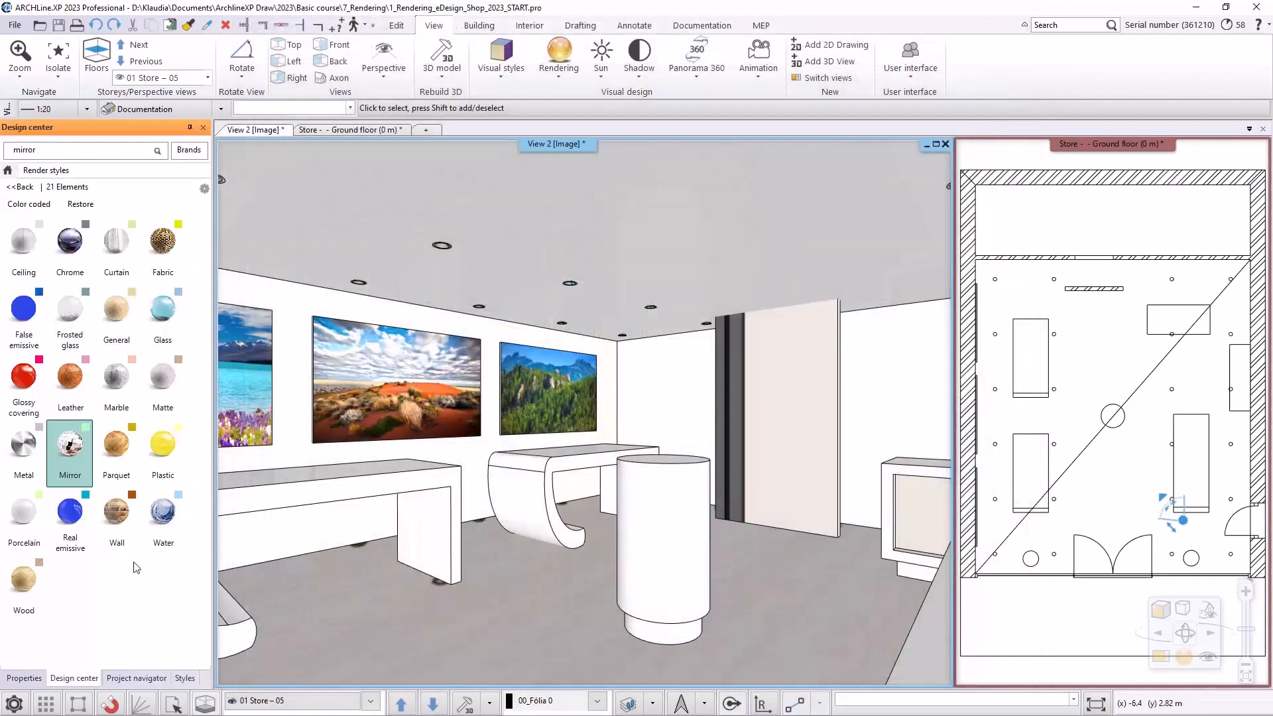
{"action": "left_click_drag", "start_coordinate": [127, 517], "coordinate": [745, 395]}
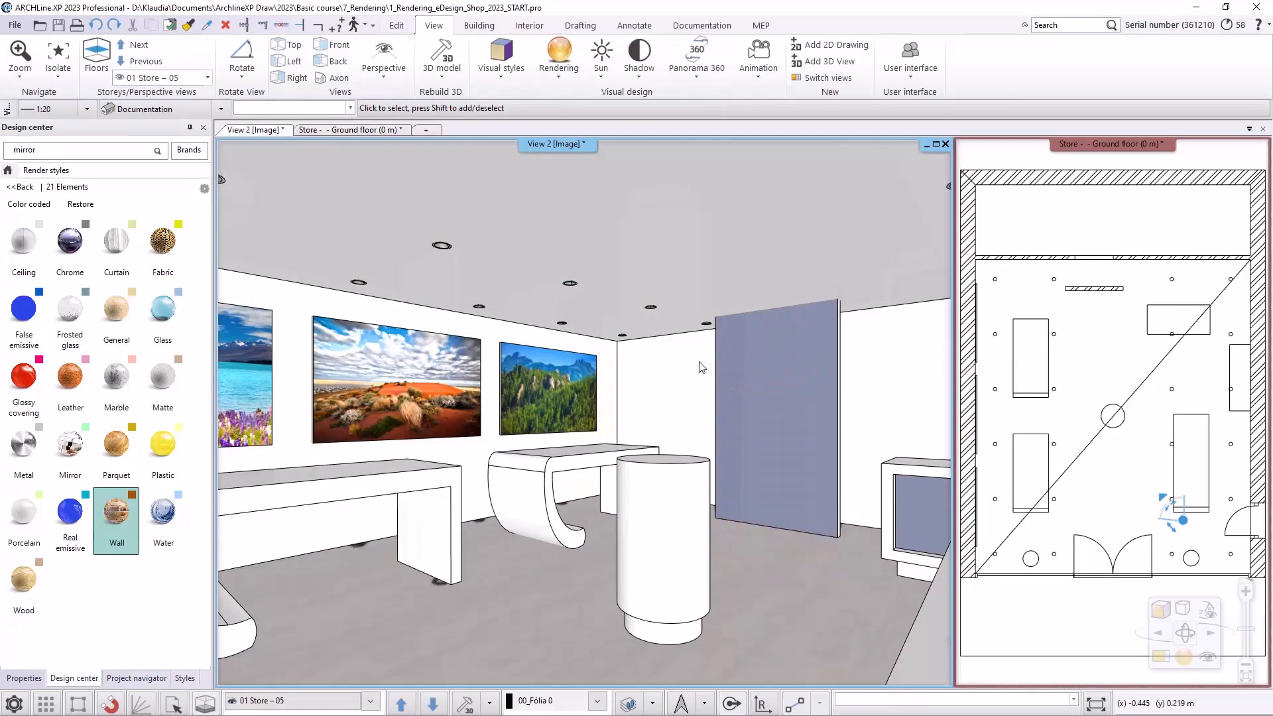
Use Layer walk on the ground floor to show the Store Decor, LED, Ligthing text, Switches and sockets, and Ligthing layers, and rebuild the 3D model
{"action": "left_click", "coordinate": [1088, 499]}
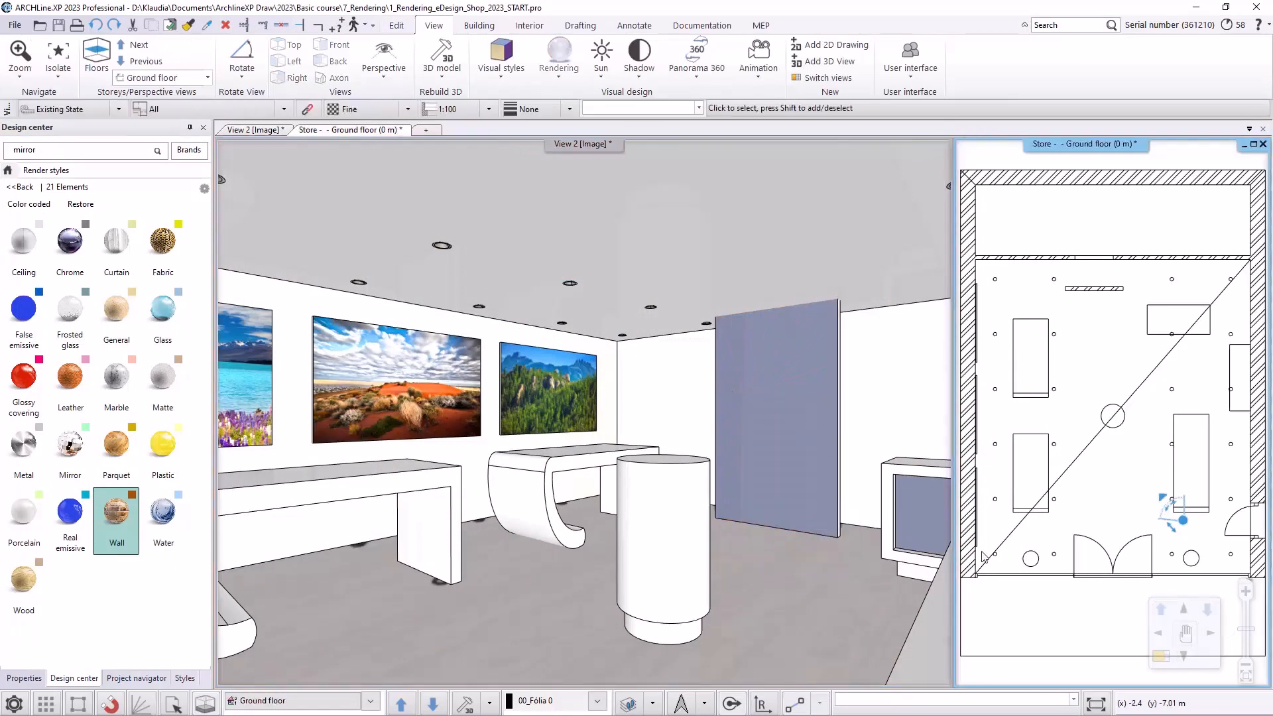
{"action": "left_click", "coordinate": [650, 703]}
{"action": "left_click", "coordinate": [665, 629]}
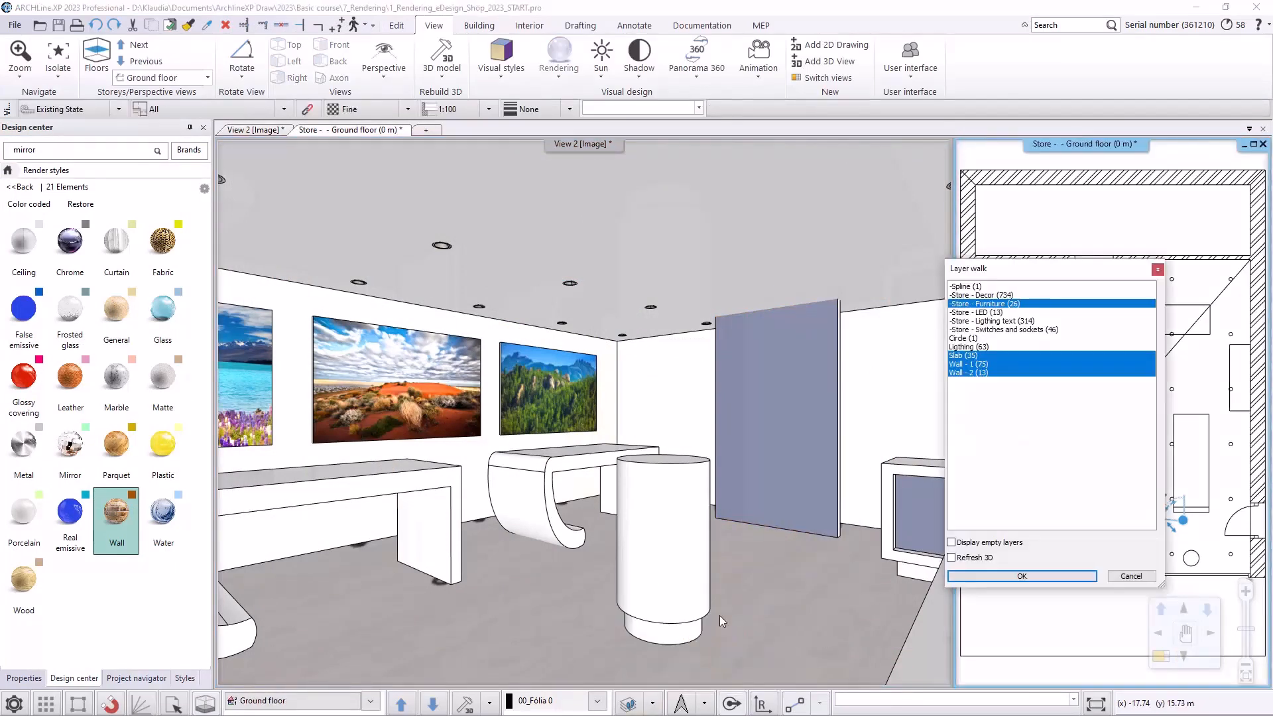
{"action": "left_click", "coordinate": [989, 296]}
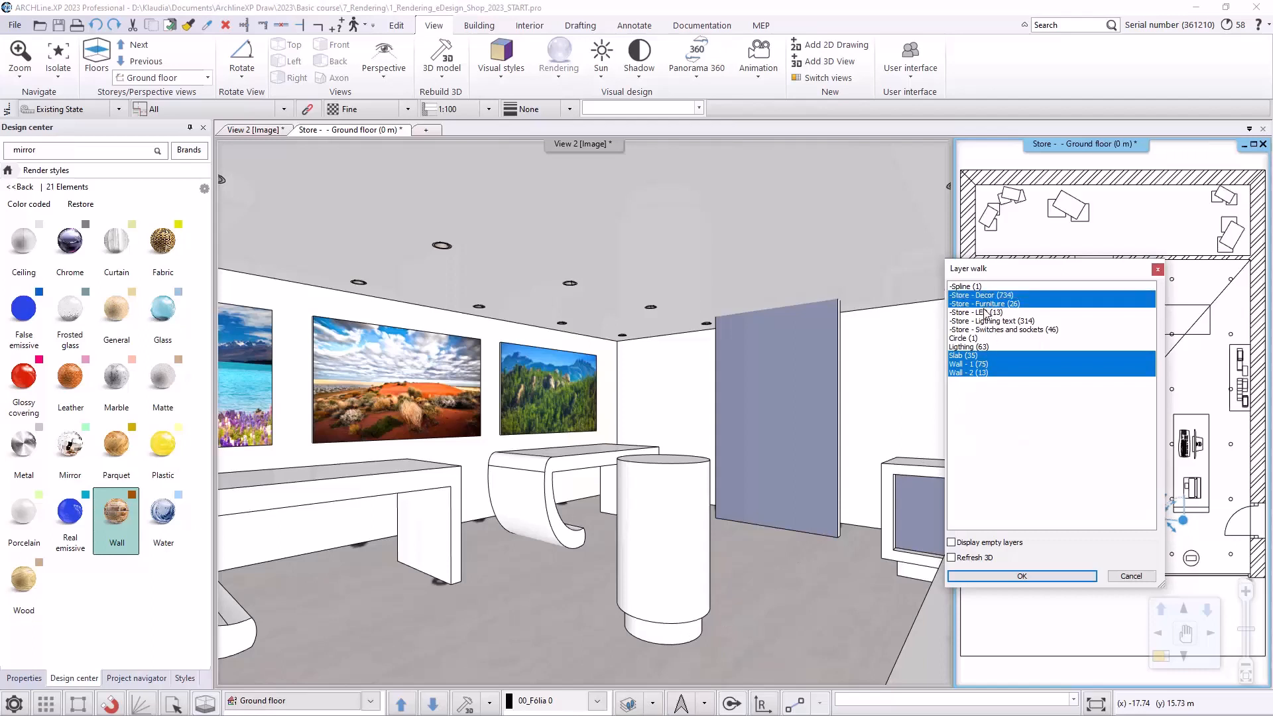
{"action": "left_click", "coordinate": [986, 312]}
{"action": "left_click", "coordinate": [982, 321]}
{"action": "left_click", "coordinate": [980, 330]}
{"action": "left_click", "coordinate": [975, 347]}
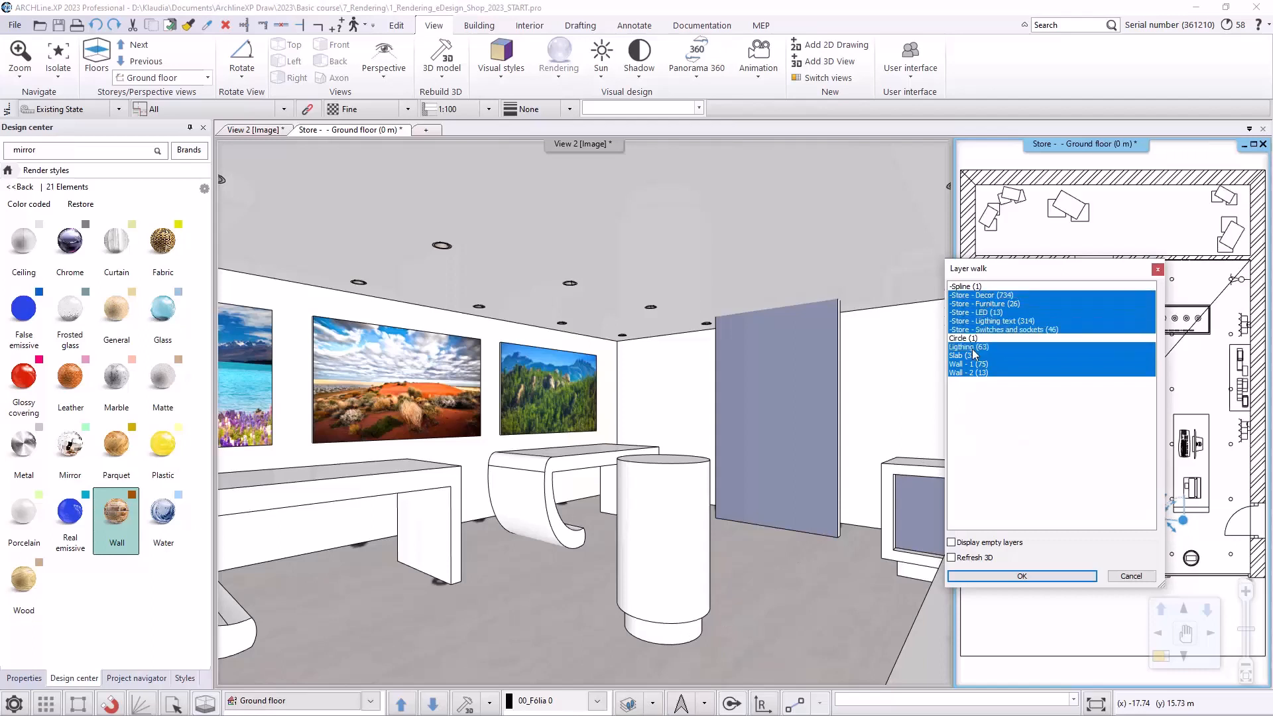
{"action": "left_click", "coordinate": [1029, 575]}
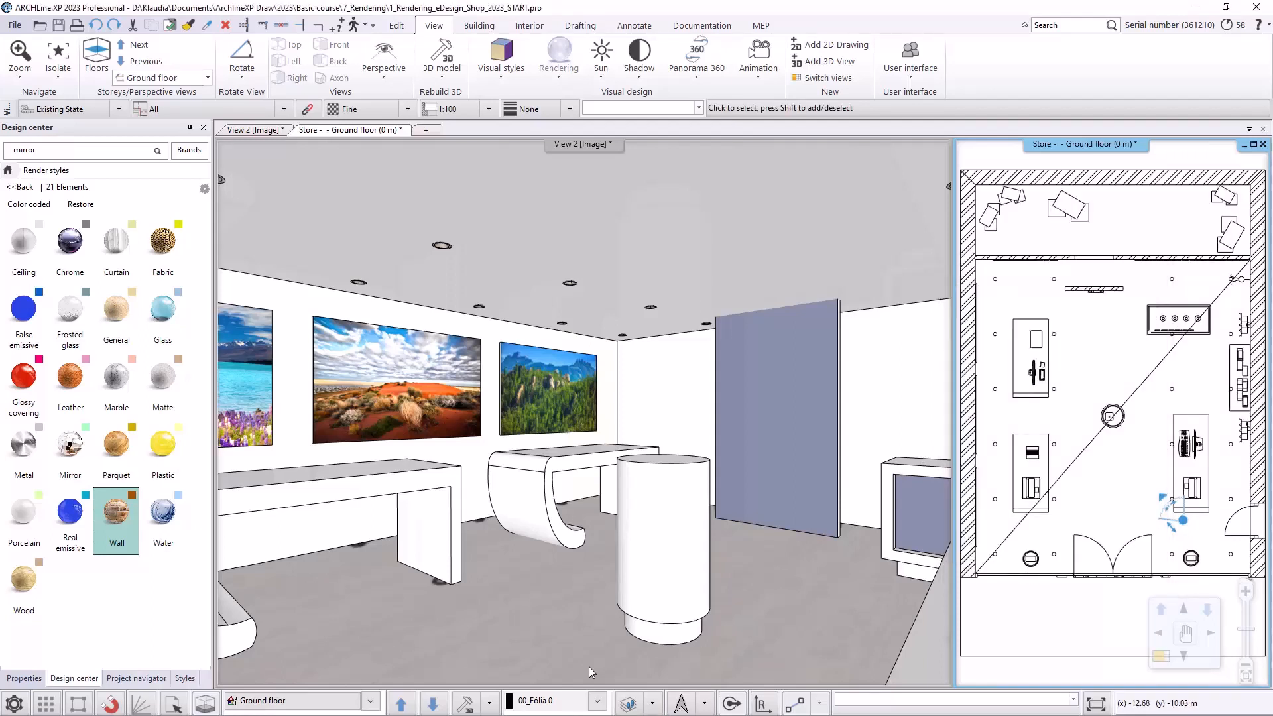
{"action": "left_click", "coordinate": [462, 708]}
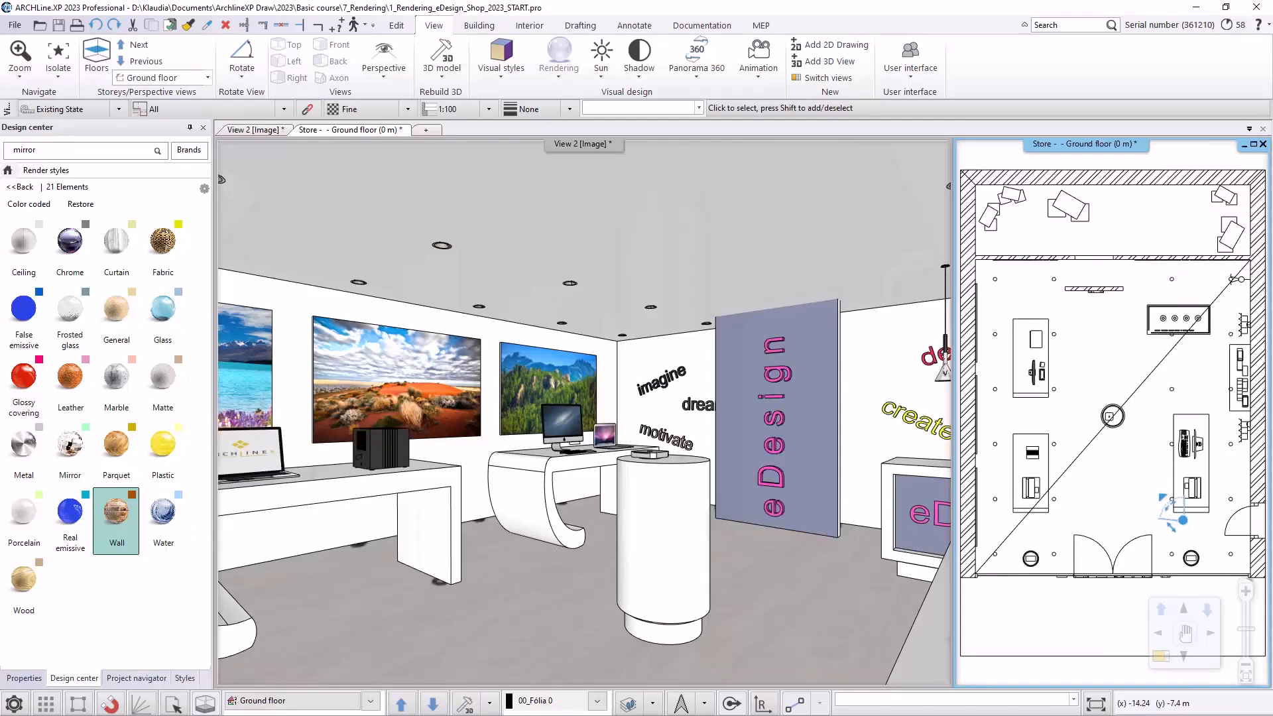
Apply the Real emissive render style to the desktop monitor's screen and the laptop's screen on the curved table
{"action": "scroll", "coordinate": [549, 500], "scroll_direction": "up", "scroll_amount": 2}
{"action": "scroll", "coordinate": [549, 504], "scroll_direction": "up", "scroll_amount": 5}
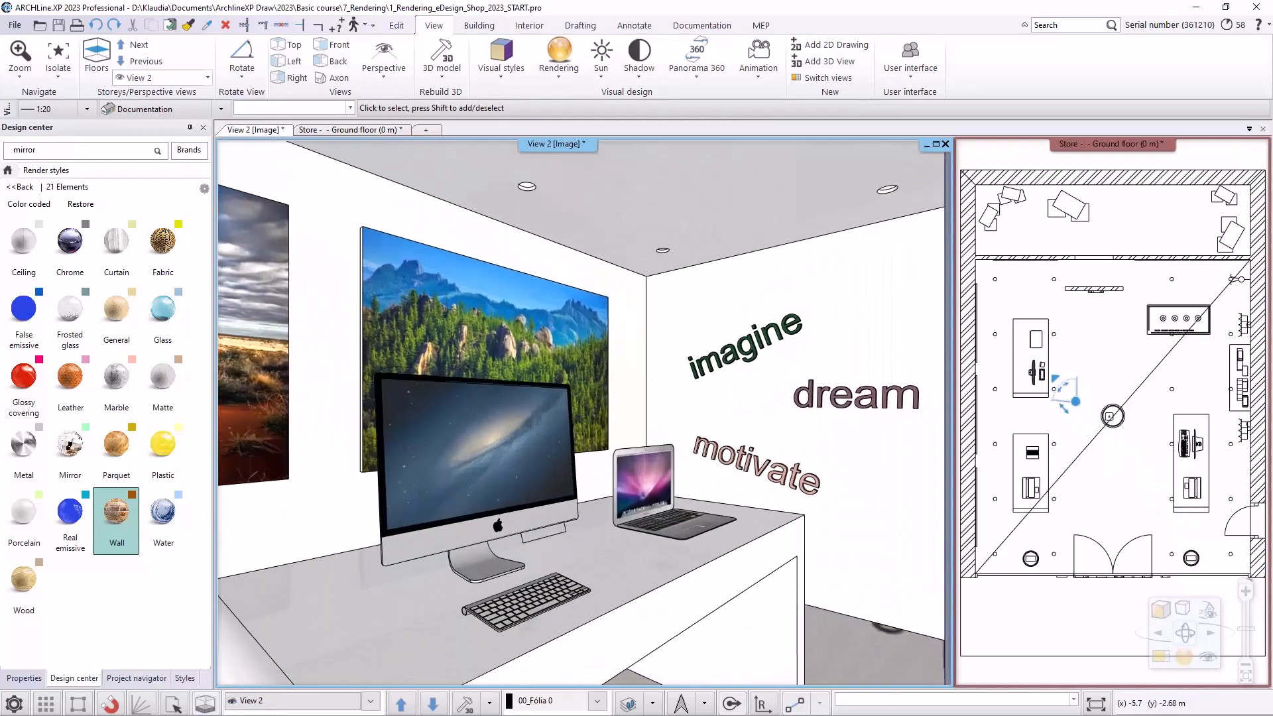
{"action": "scroll", "coordinate": [549, 504], "scroll_direction": "up", "scroll_amount": 1}
{"action": "scroll", "coordinate": [549, 504], "scroll_direction": "down", "scroll_amount": 2}
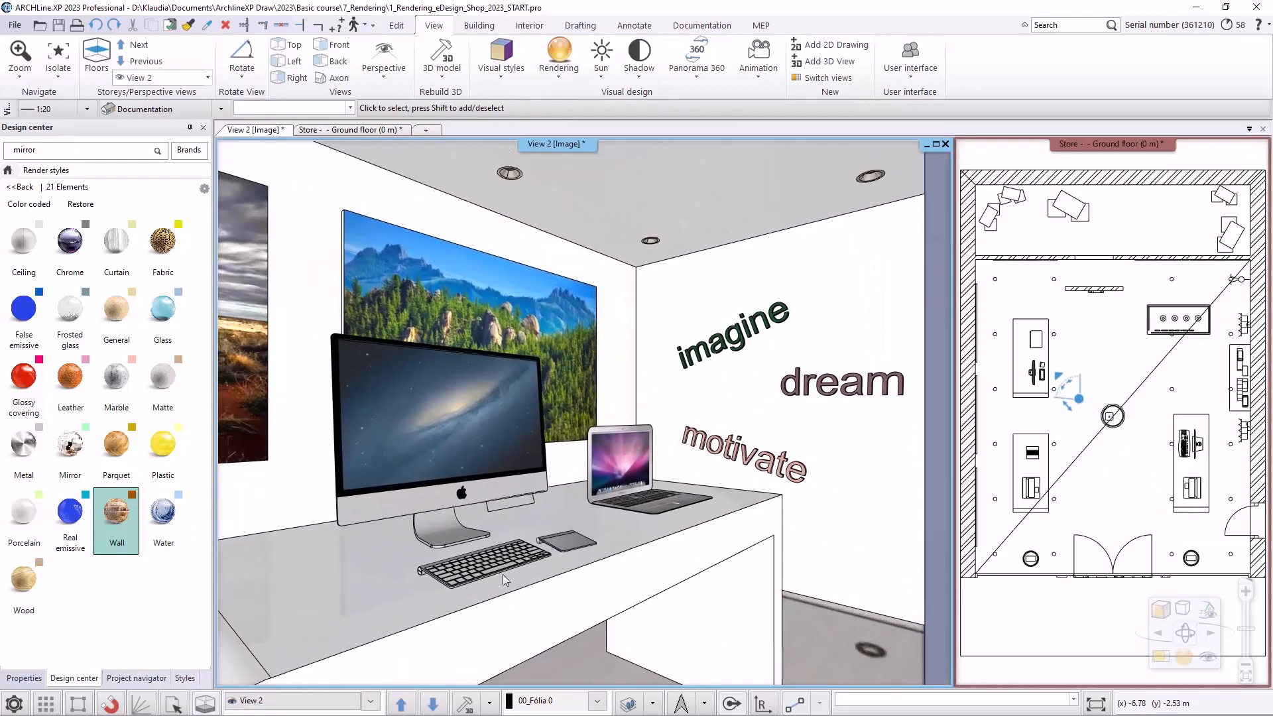
{"action": "left_click", "coordinate": [73, 525]}
{"action": "left_click", "coordinate": [442, 433]}
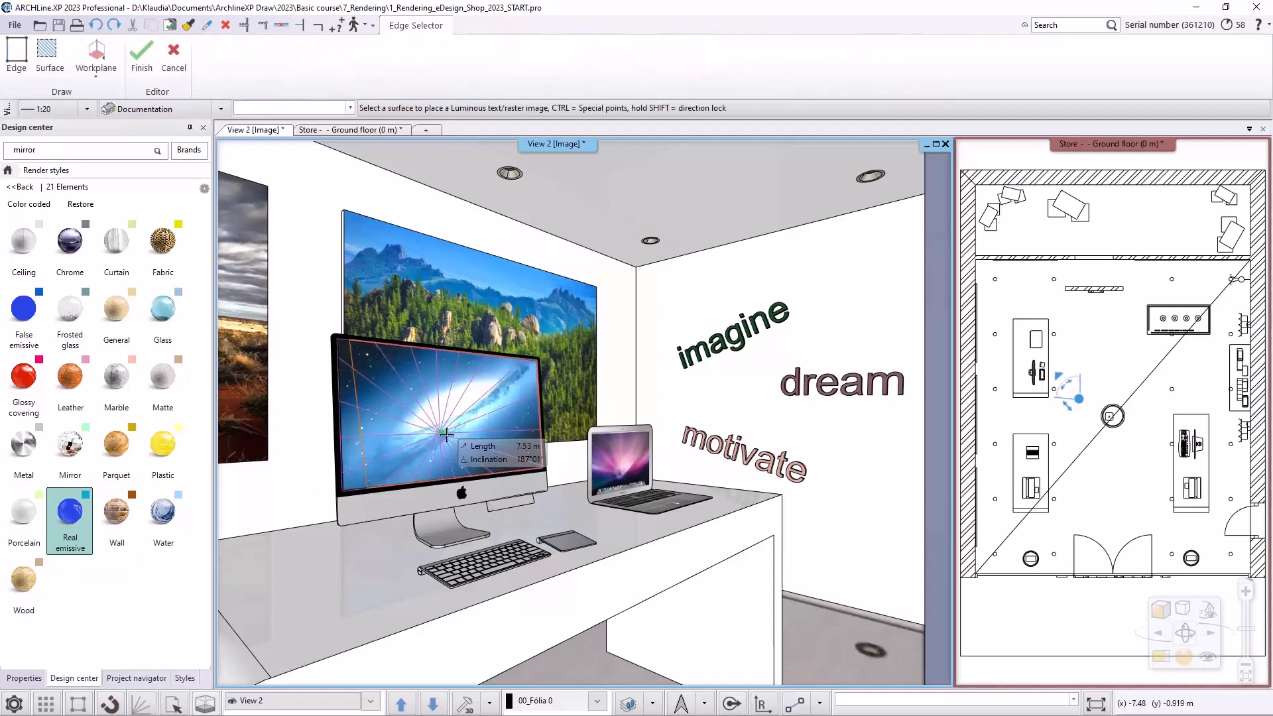
{"action": "left_click", "coordinate": [625, 465]}
{"action": "key", "text": "Return"}
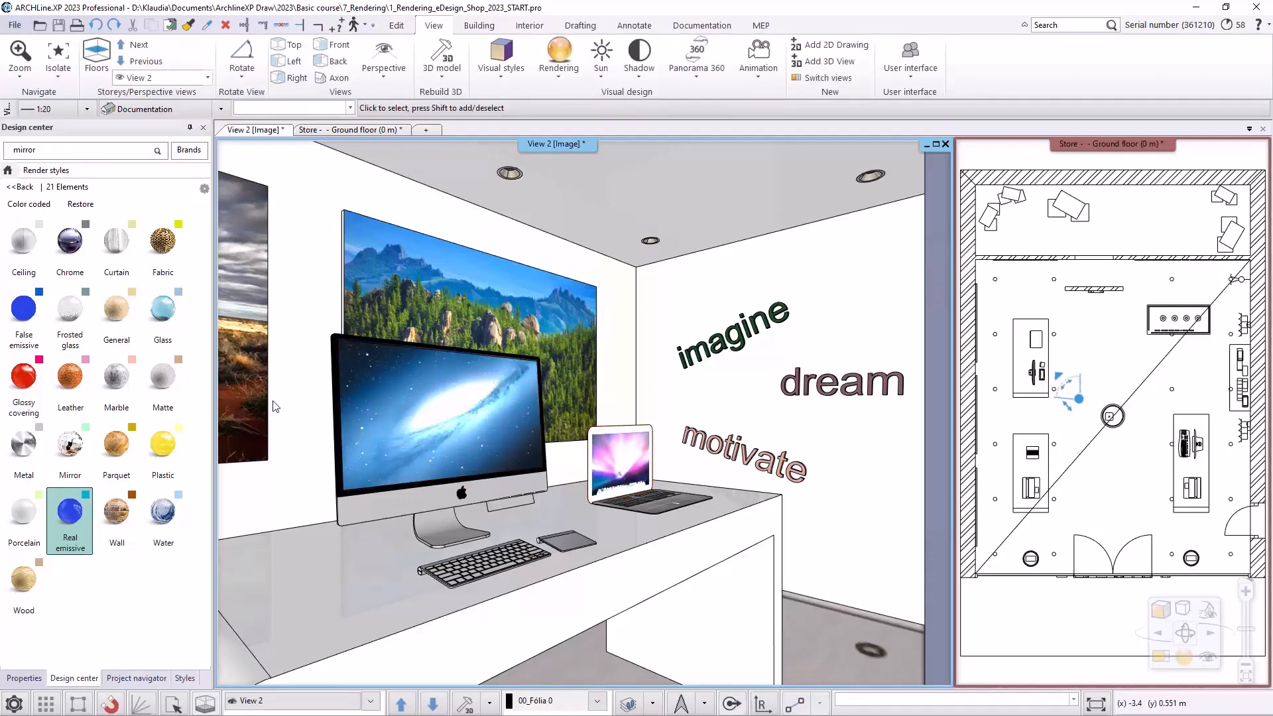
Apply the Metal render style to the desktop monitor's lower casing, the laptop's base, the keyboard and the trackpad
{"action": "left_click", "coordinate": [23, 447]}
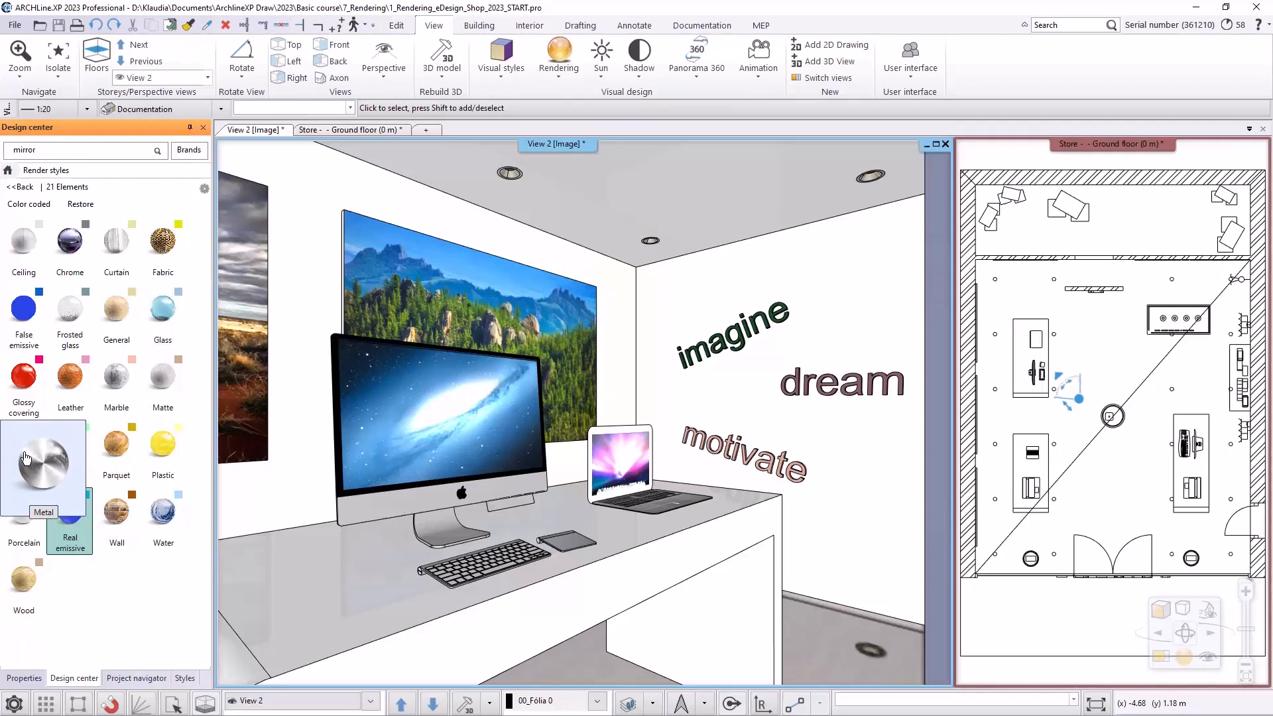
{"action": "left_click", "coordinate": [395, 503]}
{"action": "left_click", "coordinate": [653, 511]}
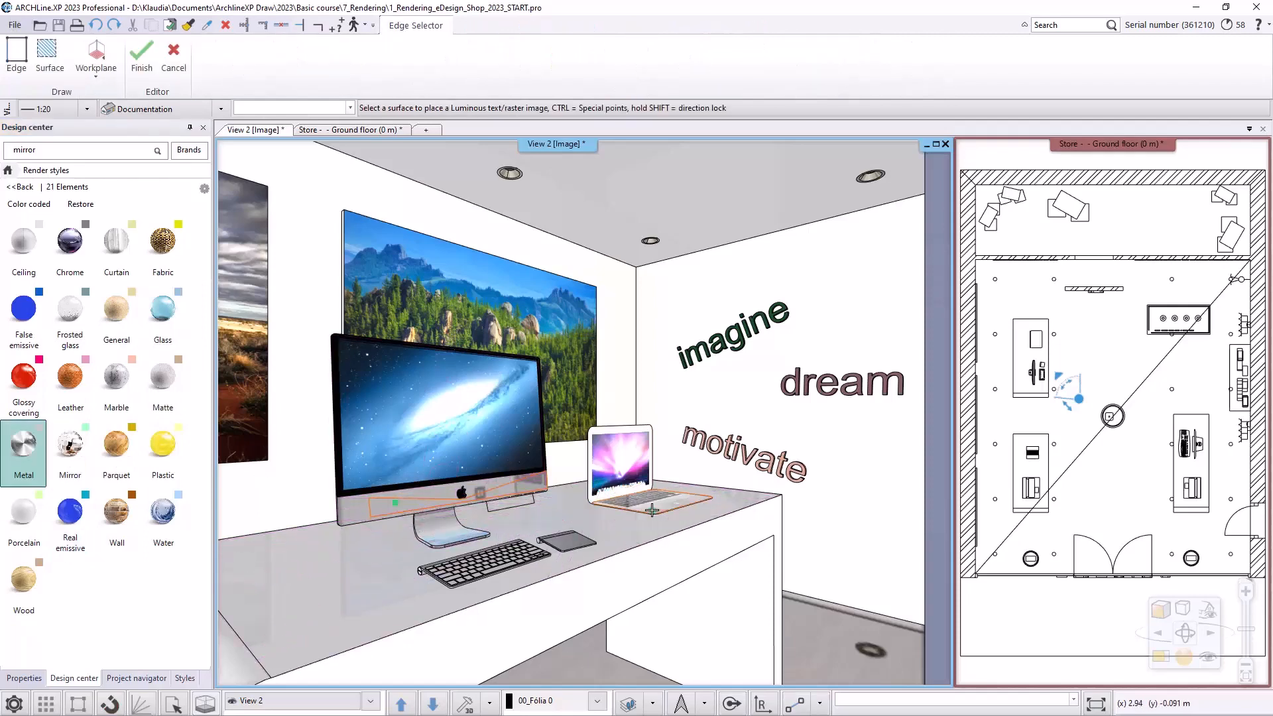
{"action": "left_click", "coordinate": [499, 546]}
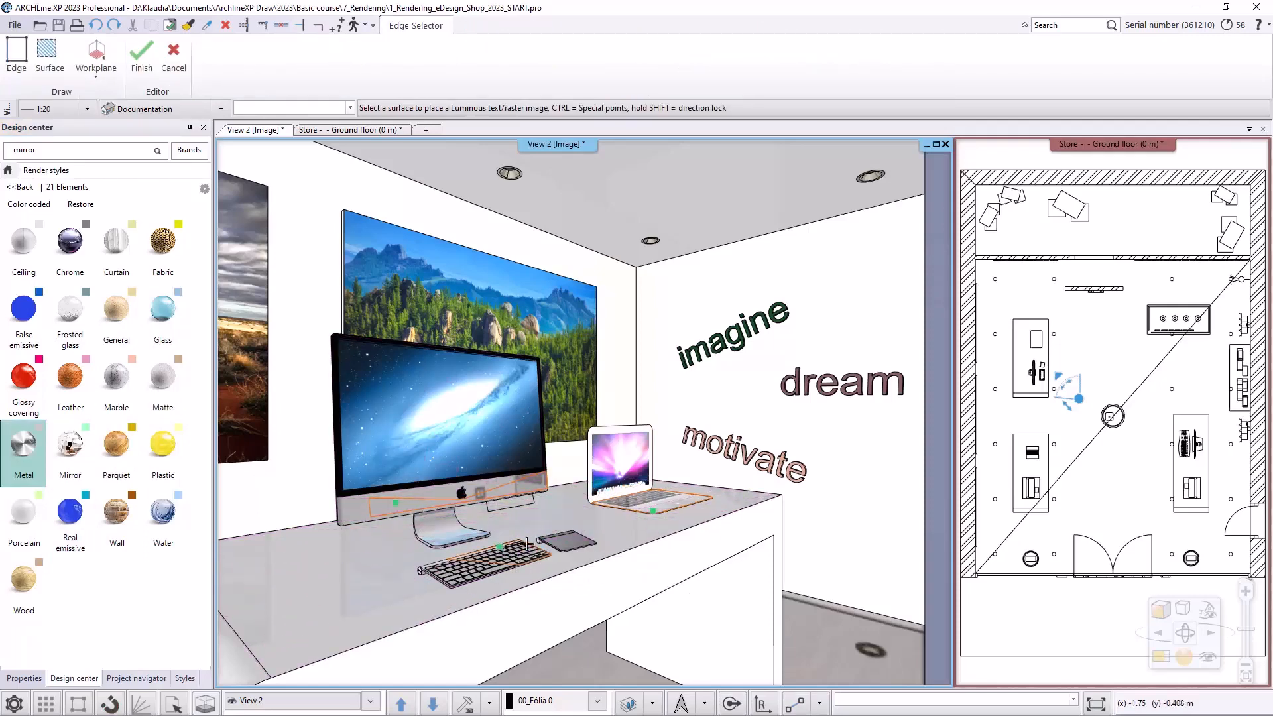
{"action": "left_click", "coordinate": [557, 542]}
{"action": "key", "text": "Return"}
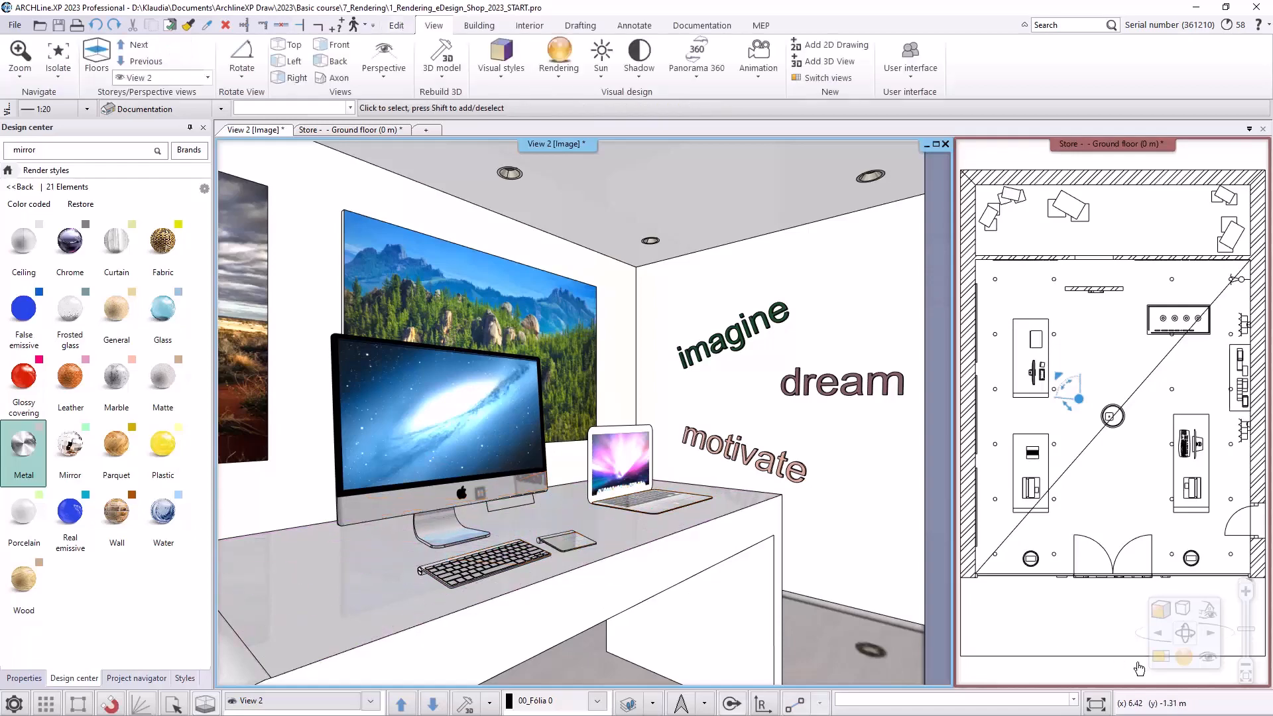
Check the metal surfaces and emissive screens in a real-time preview render, and close it
{"action": "left_click", "coordinate": [1183, 656]}
{"action": "left_click", "coordinate": [1057, 650]}
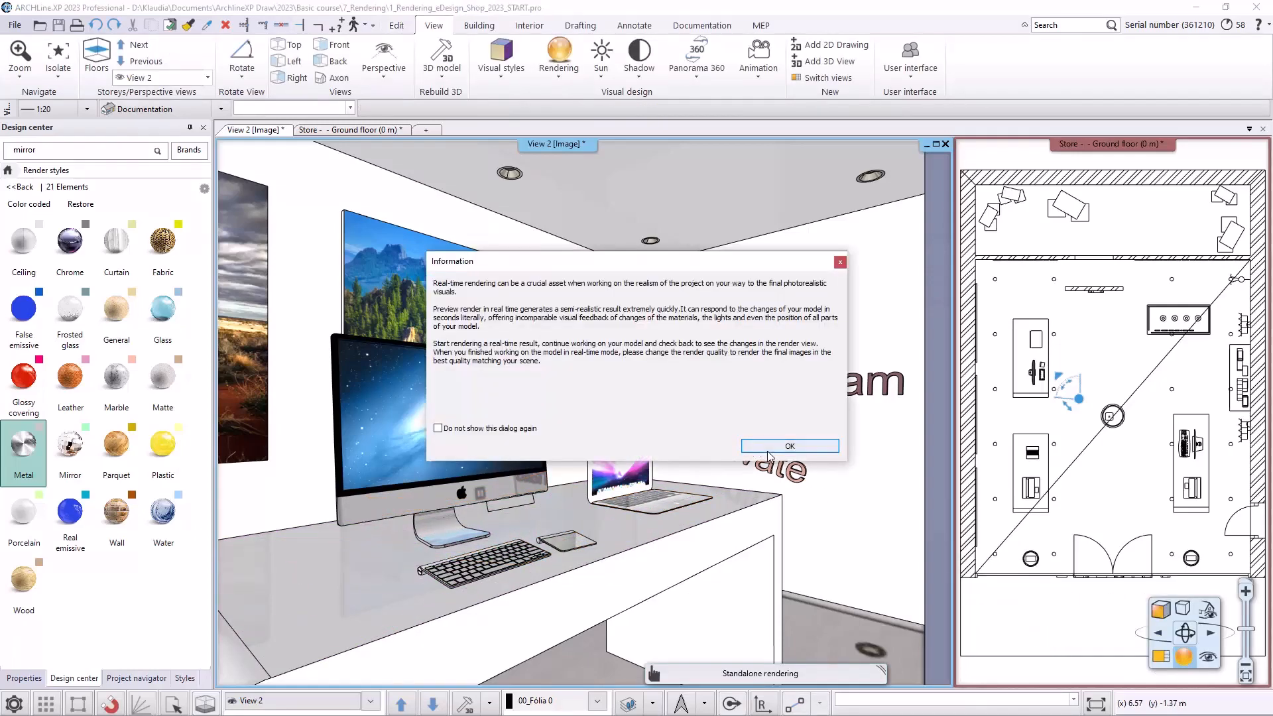
{"action": "left_click", "coordinate": [769, 443]}
{"action": "left_click", "coordinate": [687, 515]}
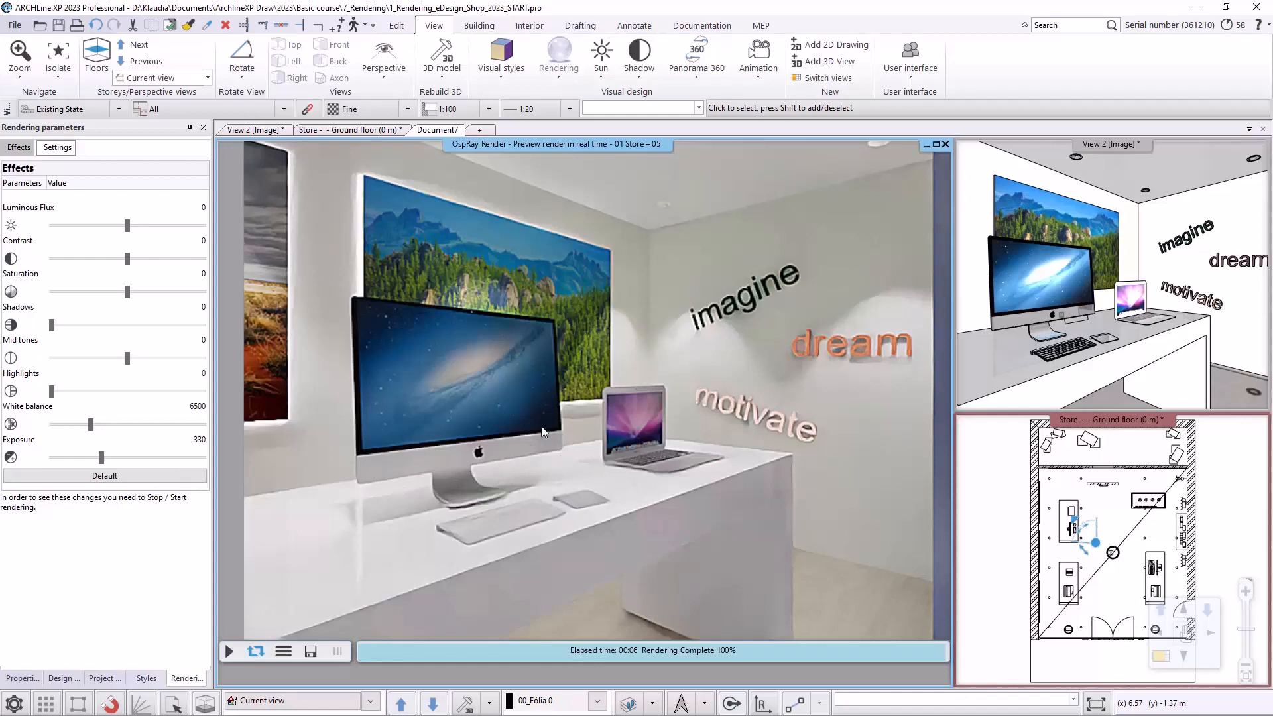
{"action": "left_click", "coordinate": [946, 144]}
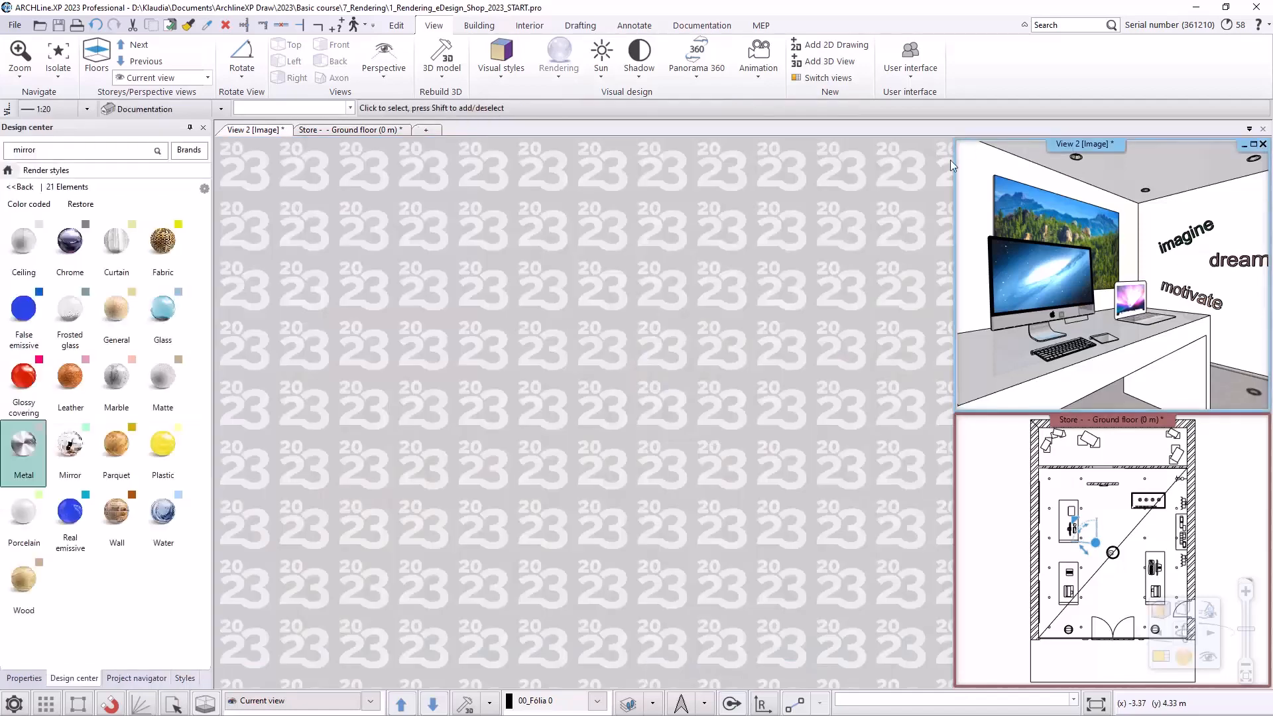
Enlarge the 3D view again, deselect the monitor and switch to the saved view 01 Store – 05
{"action": "left_click", "coordinate": [1040, 278]}
{"action": "left_click", "coordinate": [1160, 656]}
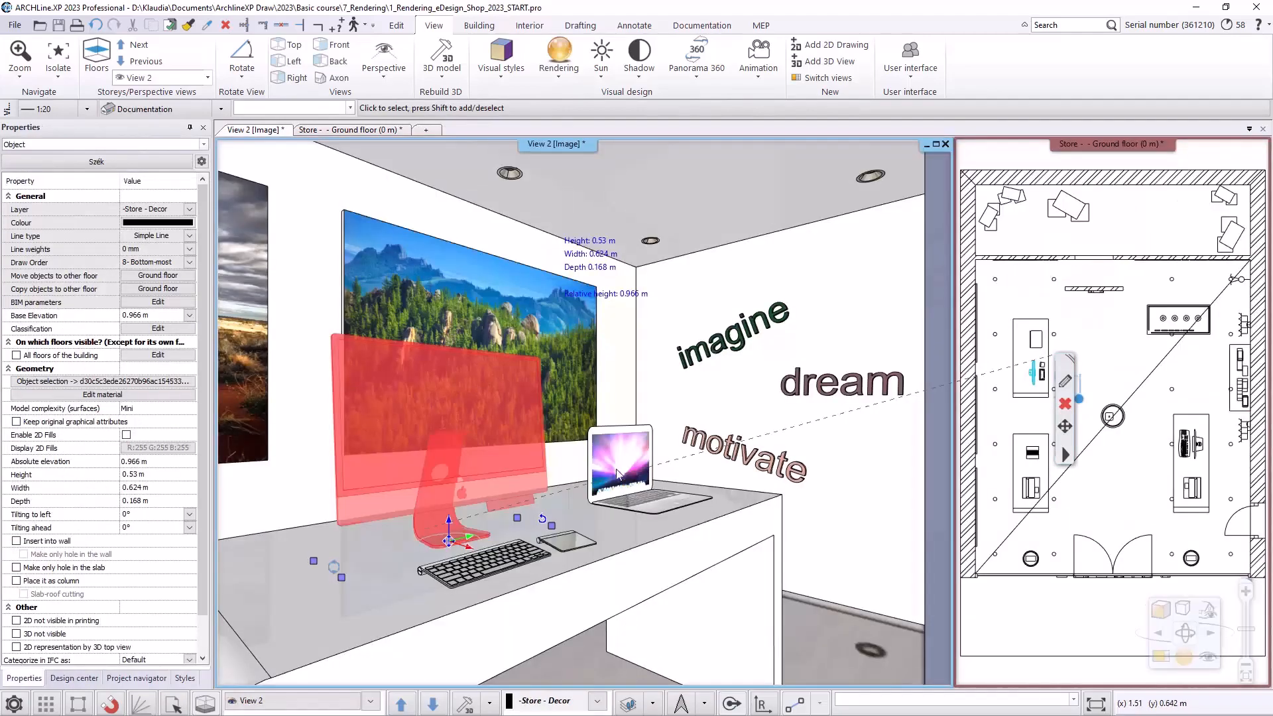
{"action": "key", "text": "Escape"}
{"action": "left_click", "coordinate": [370, 701]}
{"action": "left_click", "coordinate": [265, 669]}
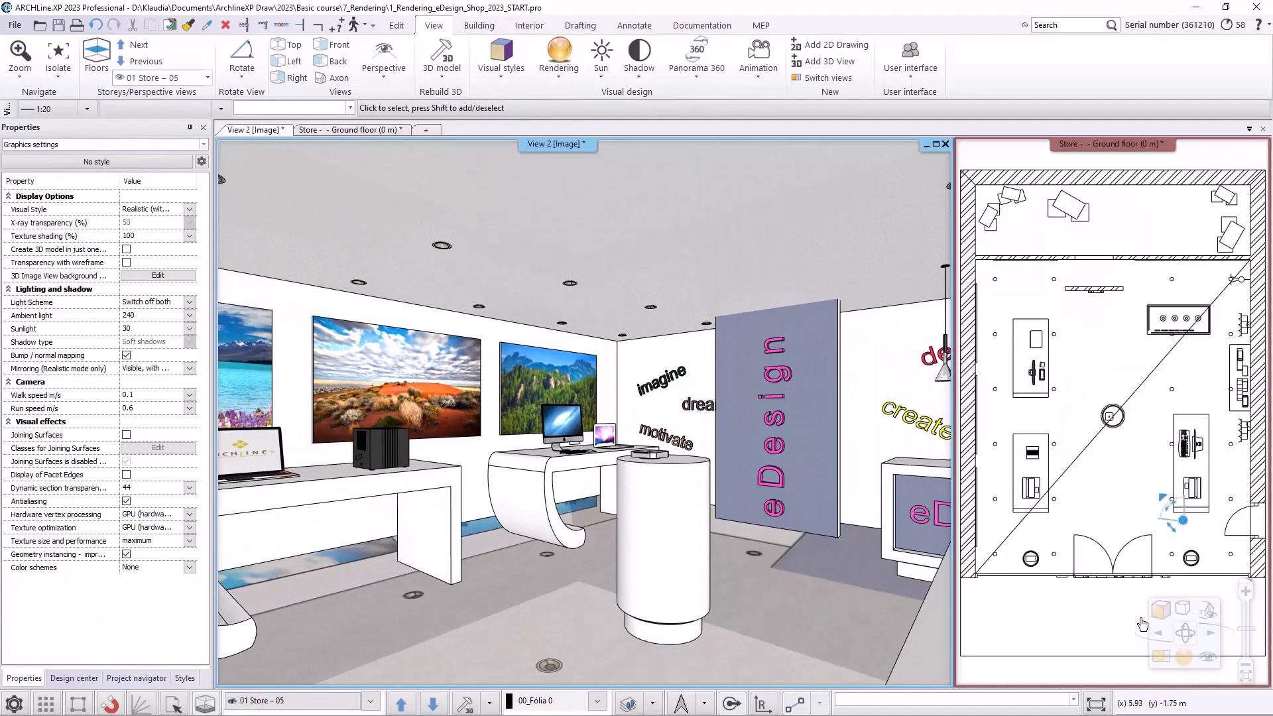
Render the view with the Q2 - Cleaner, higher quality image preset at 800x600, and maximize the render window
{"action": "left_click", "coordinate": [1183, 656]}
{"action": "left_click", "coordinate": [1007, 554]}
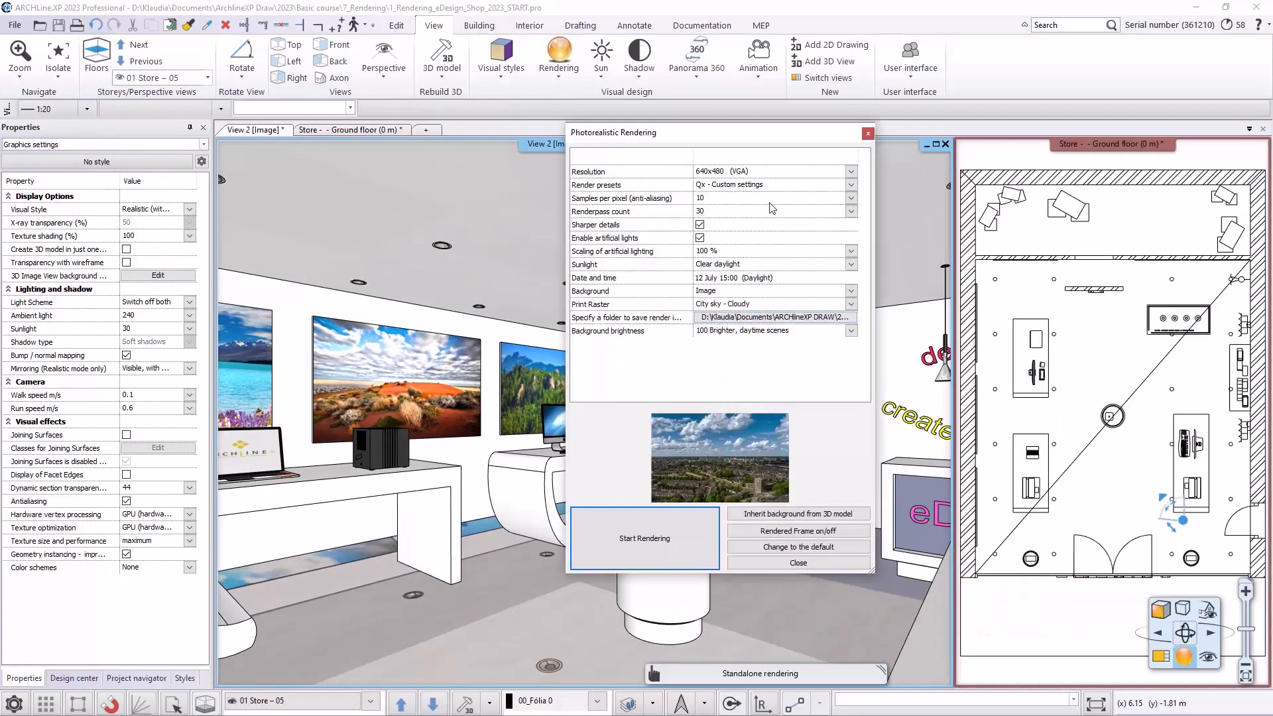
{"action": "left_click", "coordinate": [752, 184]}
{"action": "left_click", "coordinate": [731, 217]}
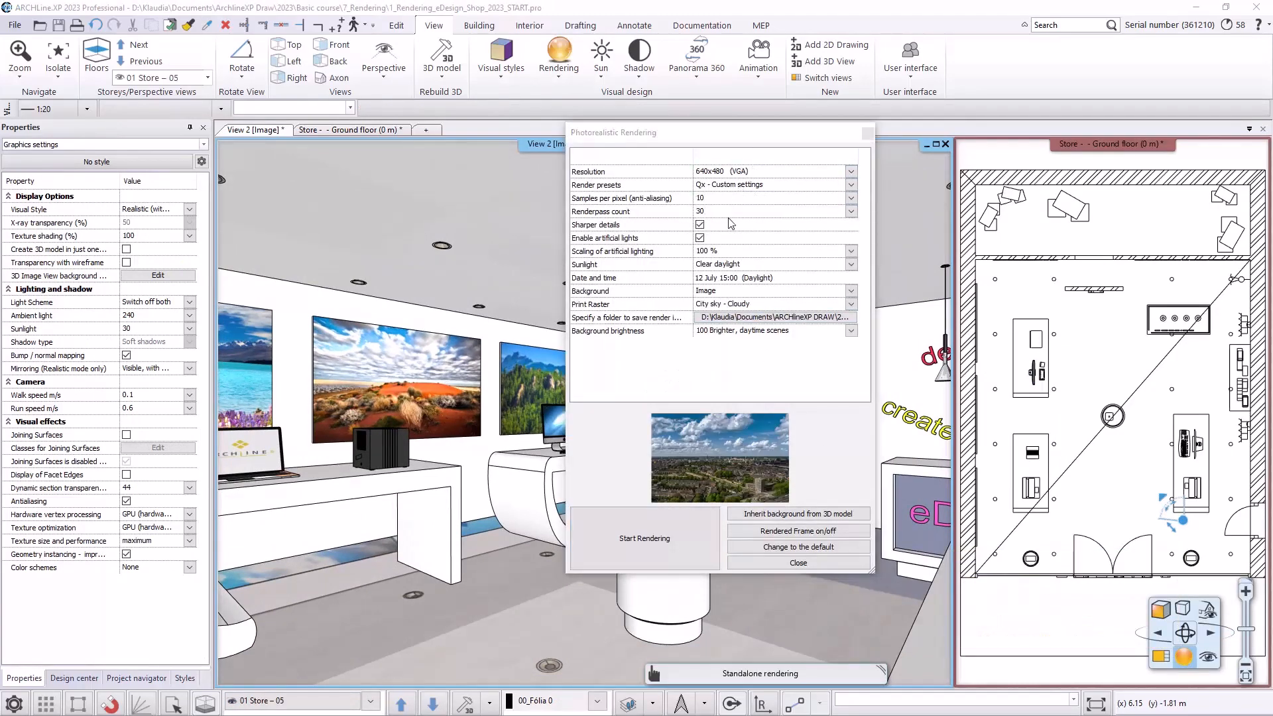
{"action": "left_click", "coordinate": [750, 172]}
{"action": "left_click", "coordinate": [748, 204]}
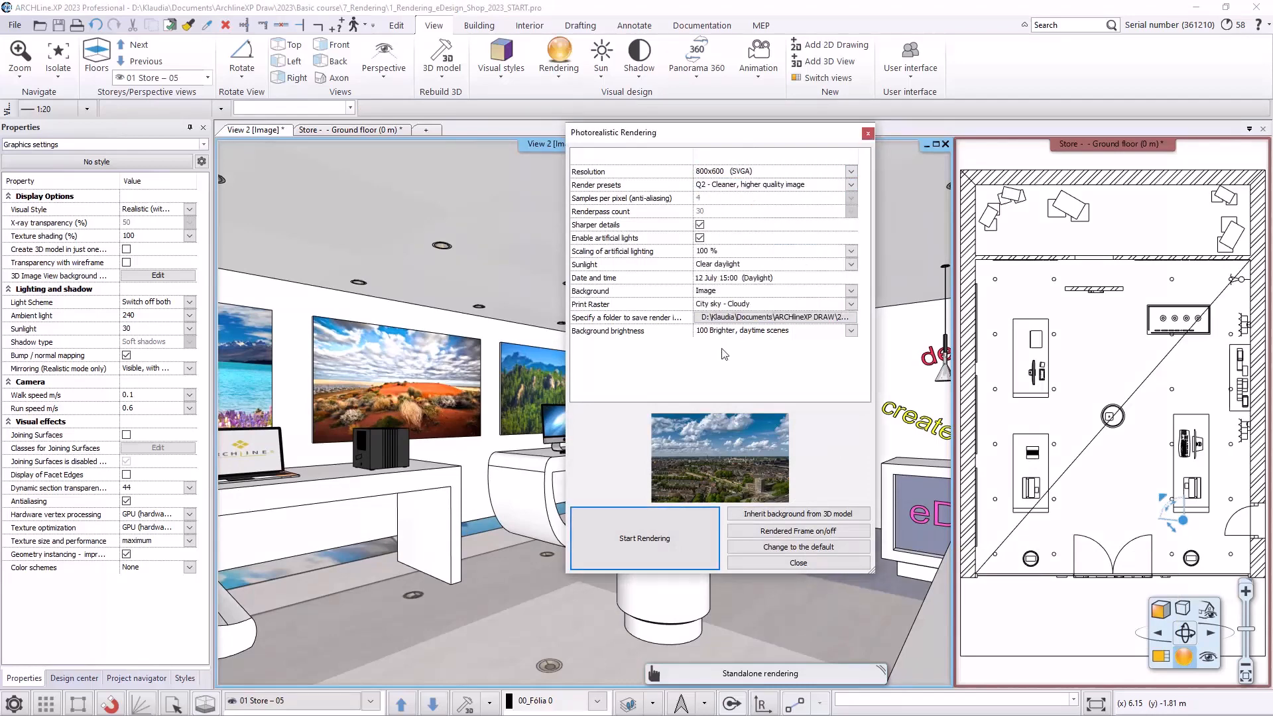
{"action": "left_click", "coordinate": [685, 527]}
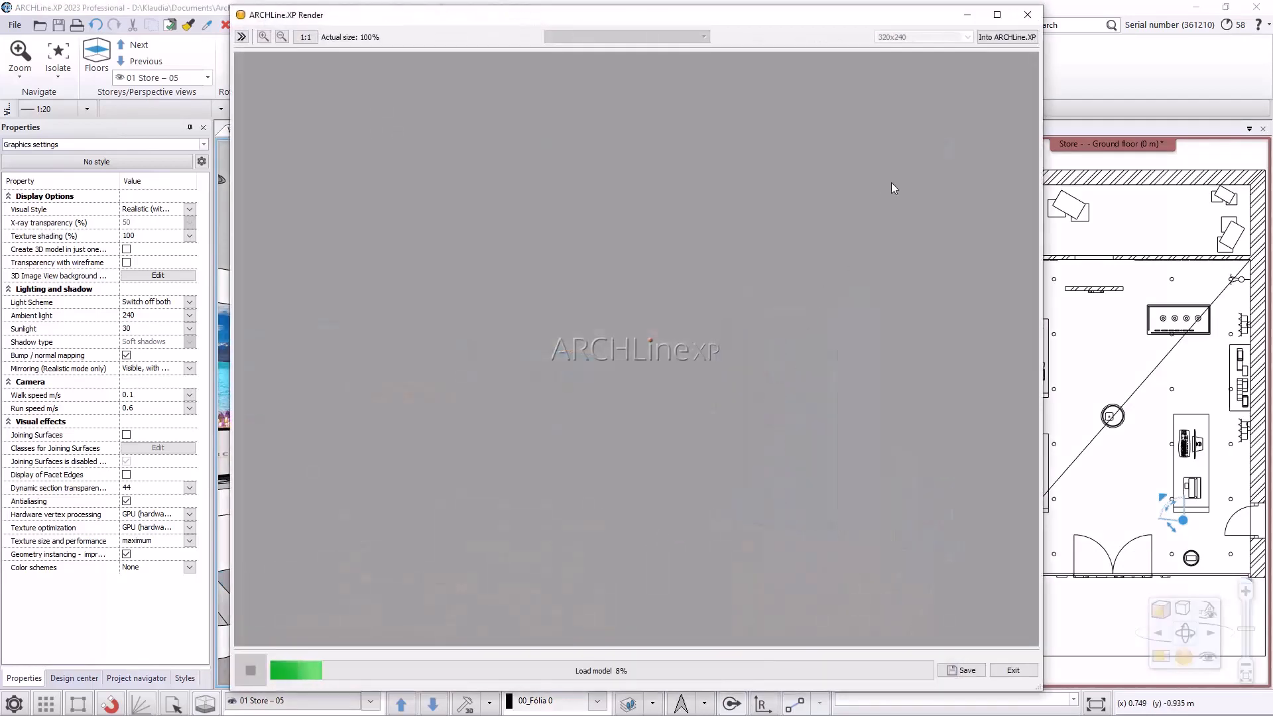
{"action": "left_click", "coordinate": [996, 15]}
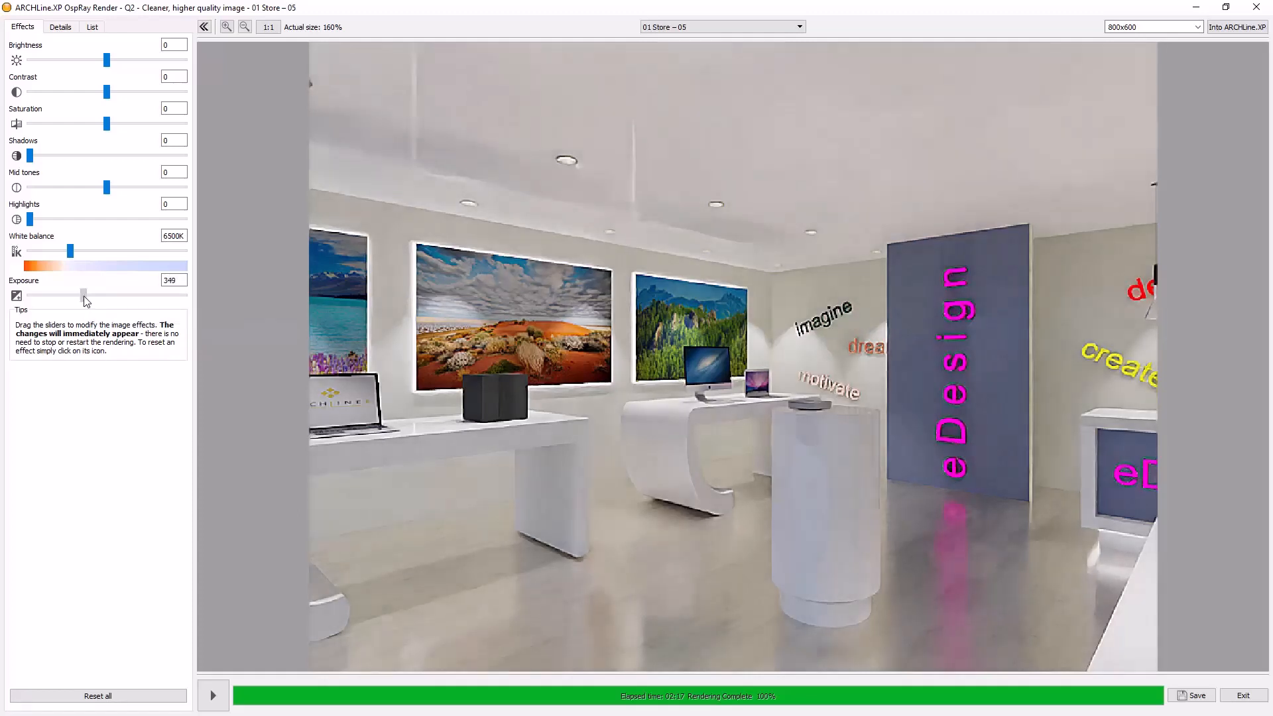
Set the rendered image's exposure to 388 and brightness to 5, and reset contrast and saturation to their defaults
{"action": "left_click_drag", "start_coordinate": [88, 300], "coordinate": [92, 300]}
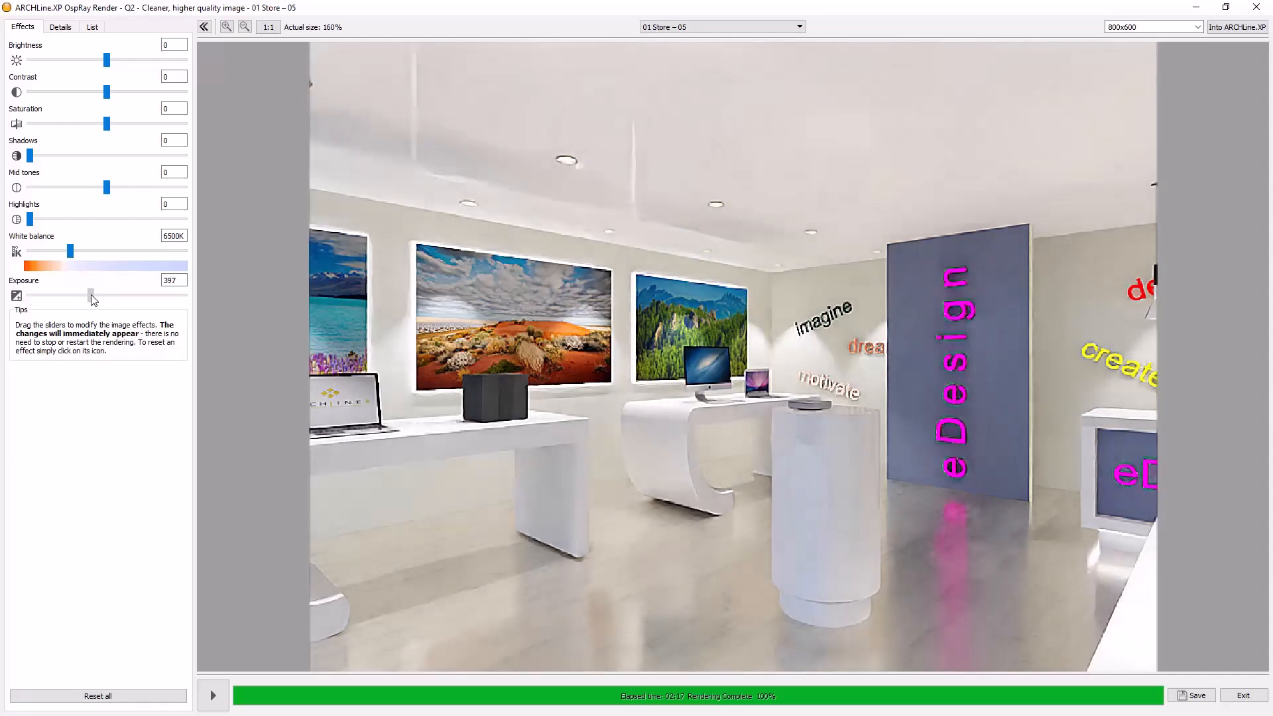
{"action": "left_click_drag", "start_coordinate": [91, 299], "coordinate": [90, 299]}
{"action": "left_click_drag", "start_coordinate": [108, 60], "coordinate": [100, 127]}
{"action": "left_click", "coordinate": [17, 92]}
{"action": "left_click", "coordinate": [17, 124]}
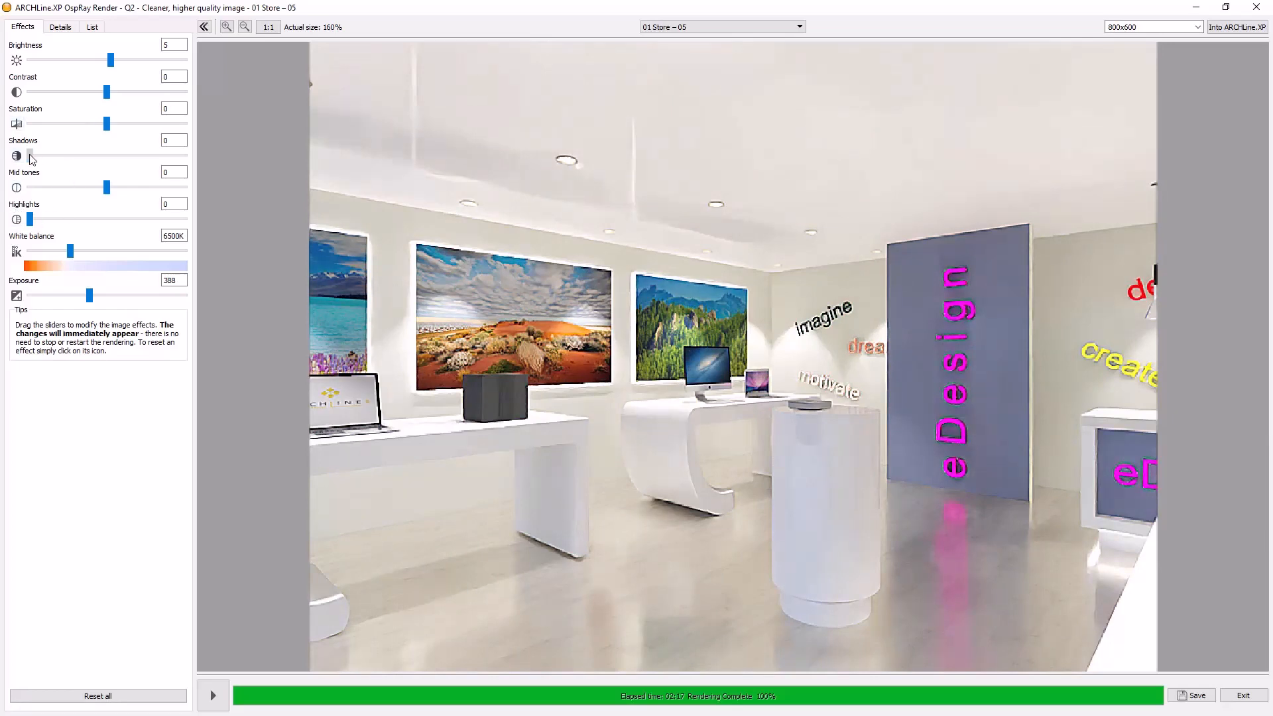
Try the shadows, mid tones, highlights and white balance effects on the rendered image, resetting each to its default
{"action": "left_click_drag", "start_coordinate": [31, 157], "coordinate": [131, 158]}
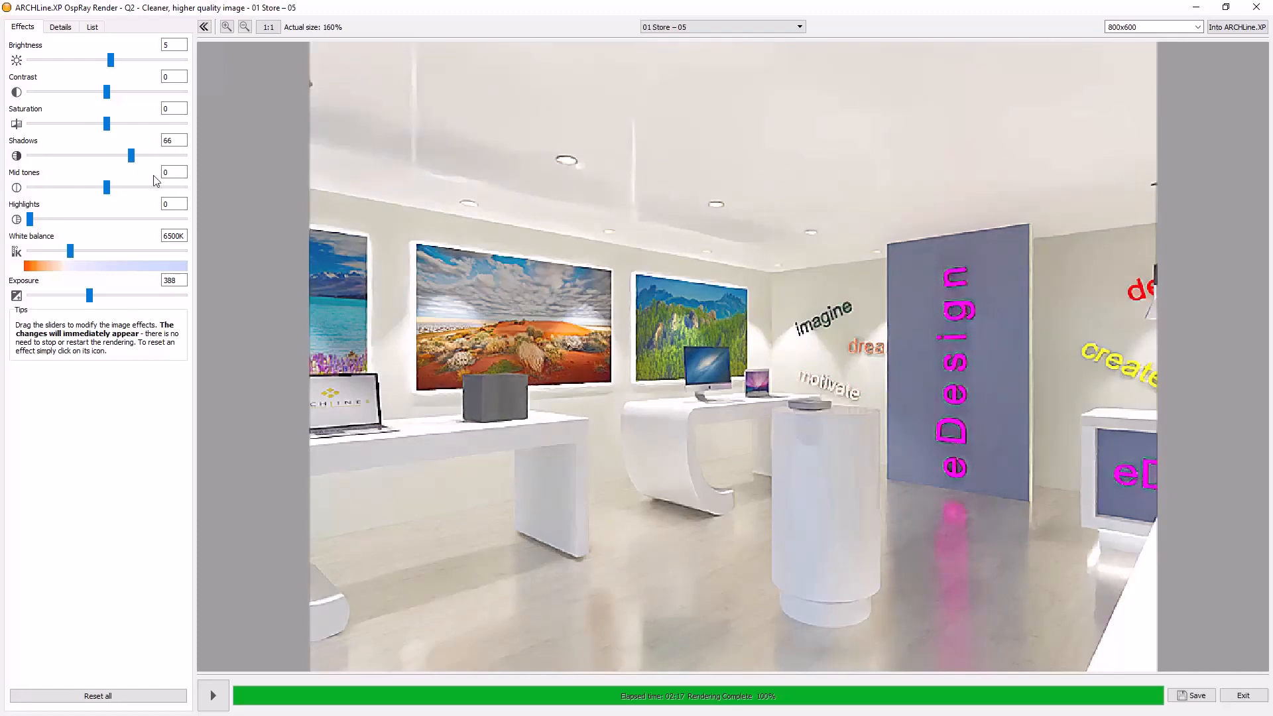
{"action": "left_click_drag", "start_coordinate": [131, 157], "coordinate": [25, 169]}
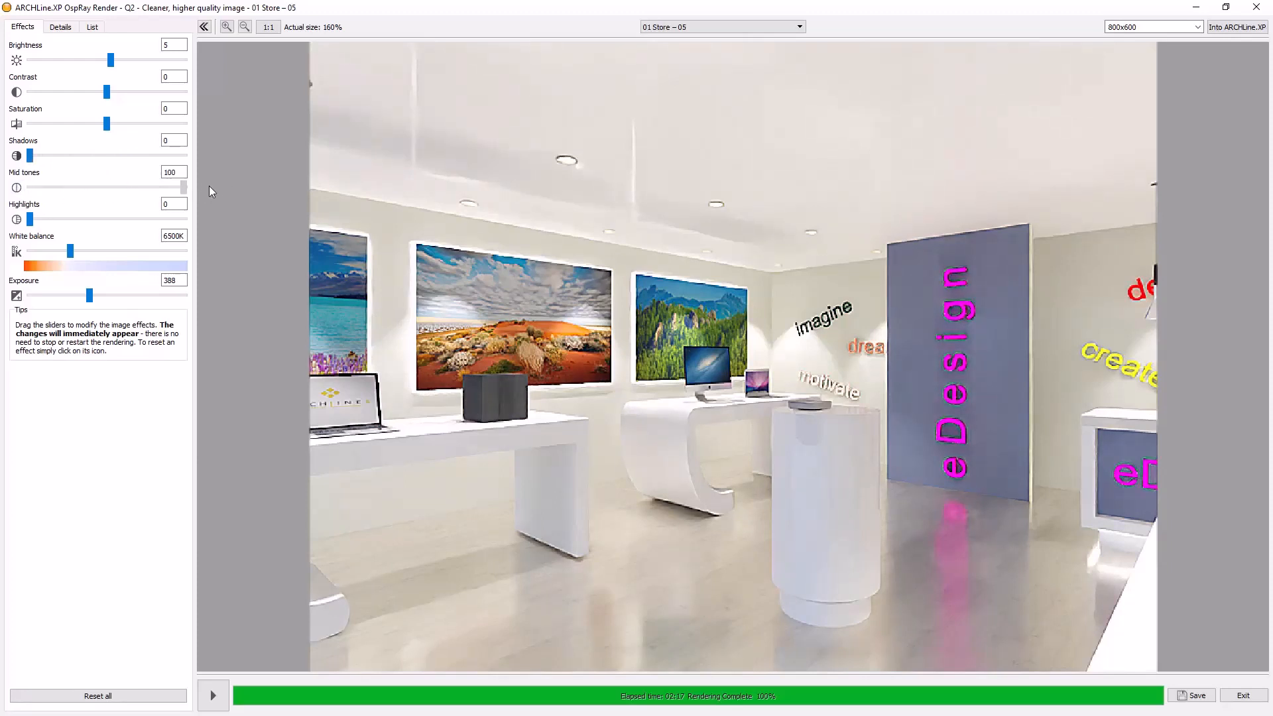
{"action": "mouse_move", "coordinate": [106, 189]}
{"action": "left_mouse_down"}
{"action": "mouse_move", "coordinate": [44, 200]}
{"action": "mouse_move", "coordinate": [102, 194]}
{"action": "left_mouse_up"}
{"action": "left_click", "coordinate": [17, 188]}
{"action": "left_click_drag", "start_coordinate": [30, 220], "coordinate": [61, 259]}
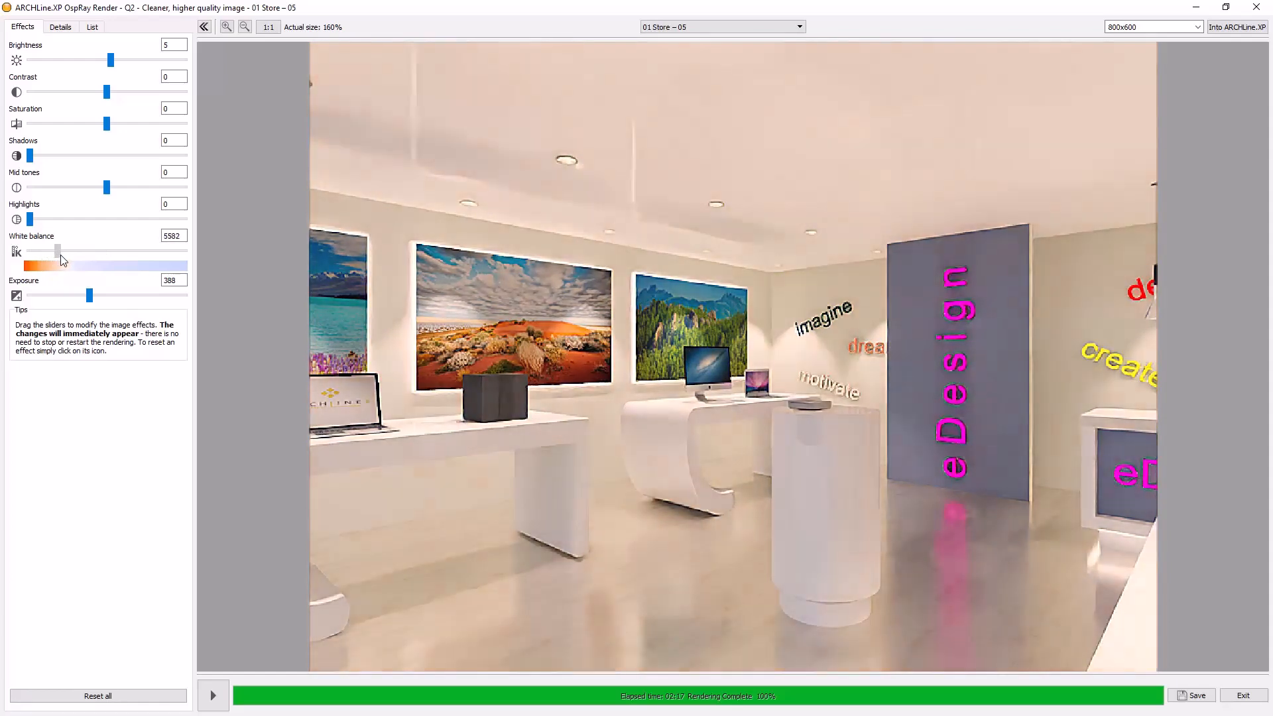
{"action": "left_click", "coordinate": [16, 252]}
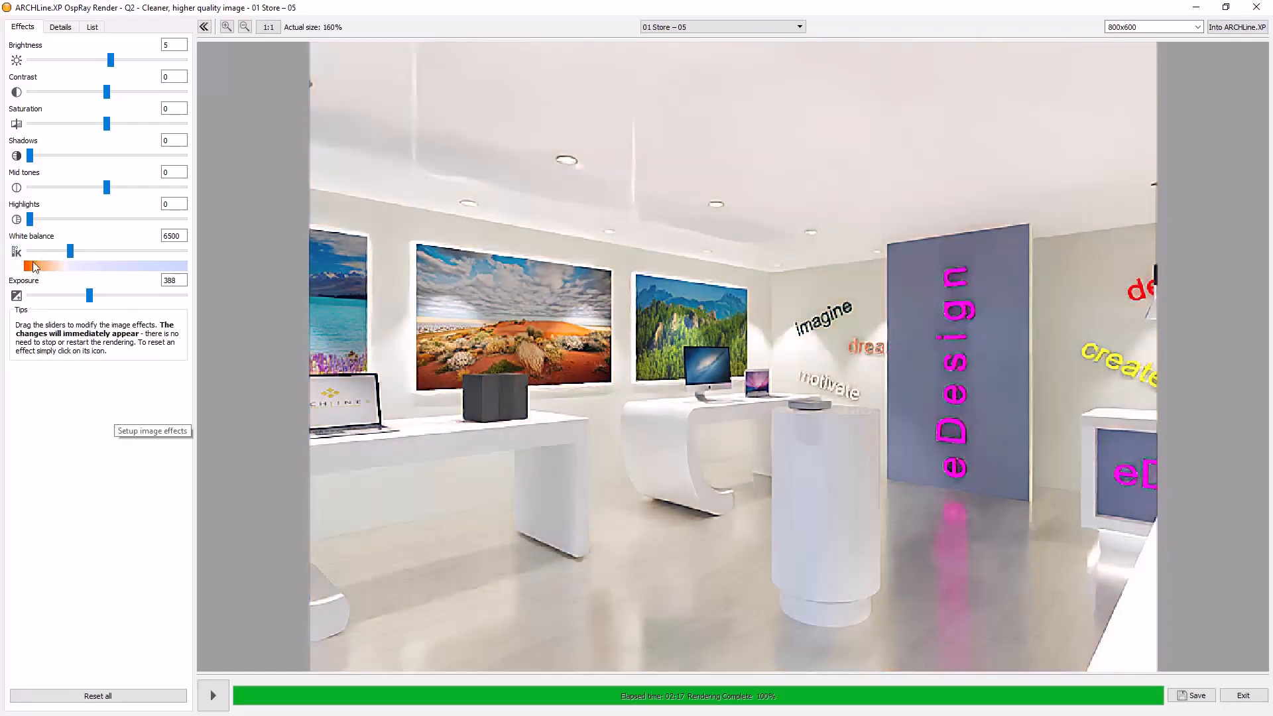
Compare the rendered image with Sharper details turned off and on again
{"action": "left_click", "coordinate": [61, 27]}
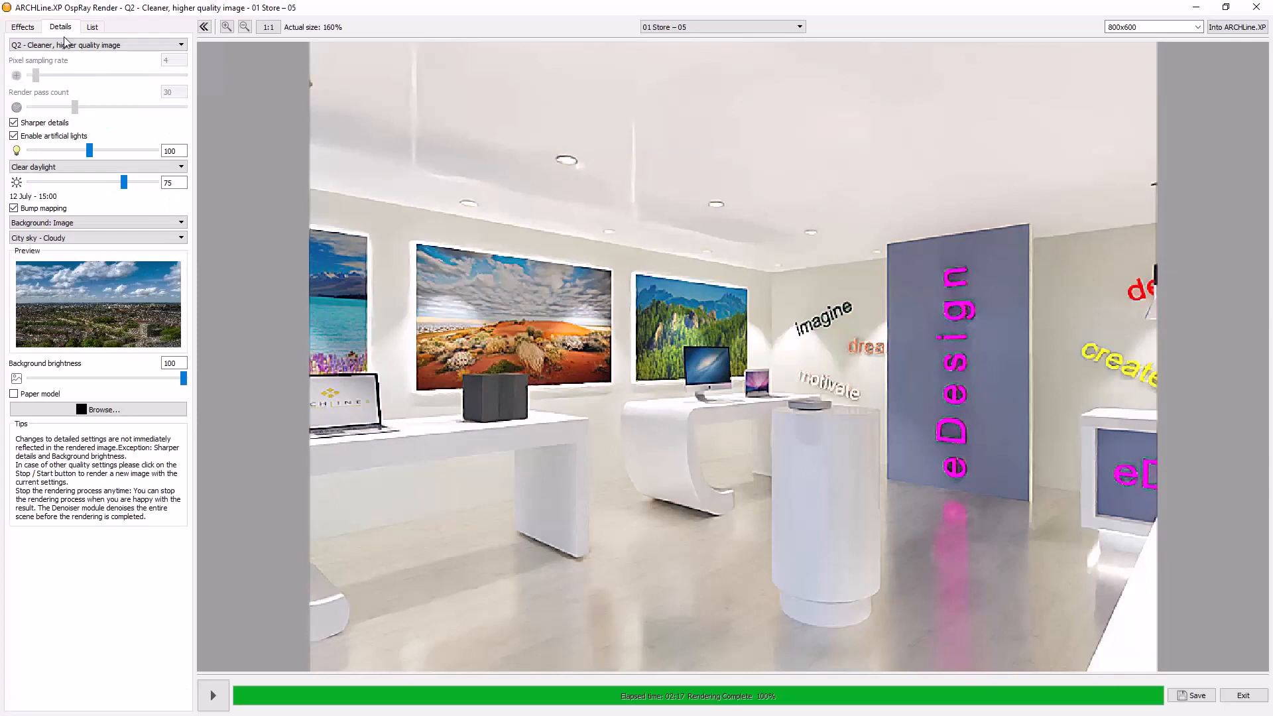
{"action": "left_click", "coordinate": [13, 123]}
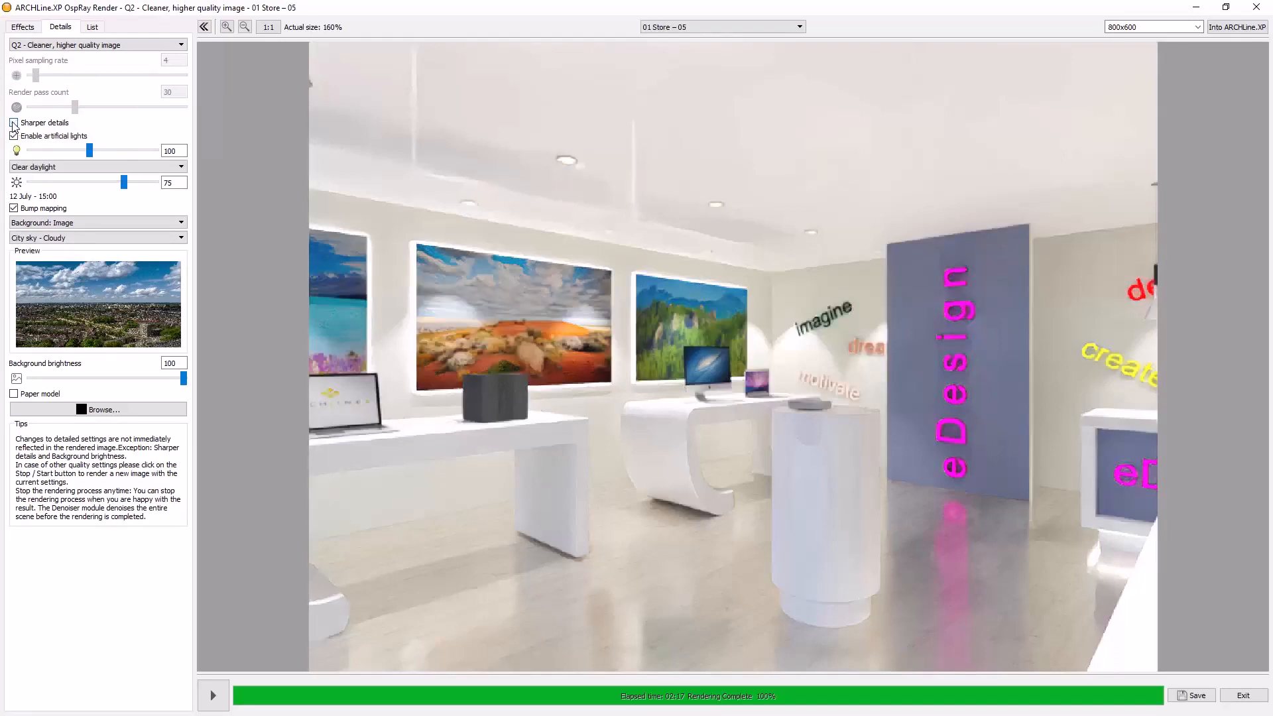
{"action": "left_click", "coordinate": [14, 123]}
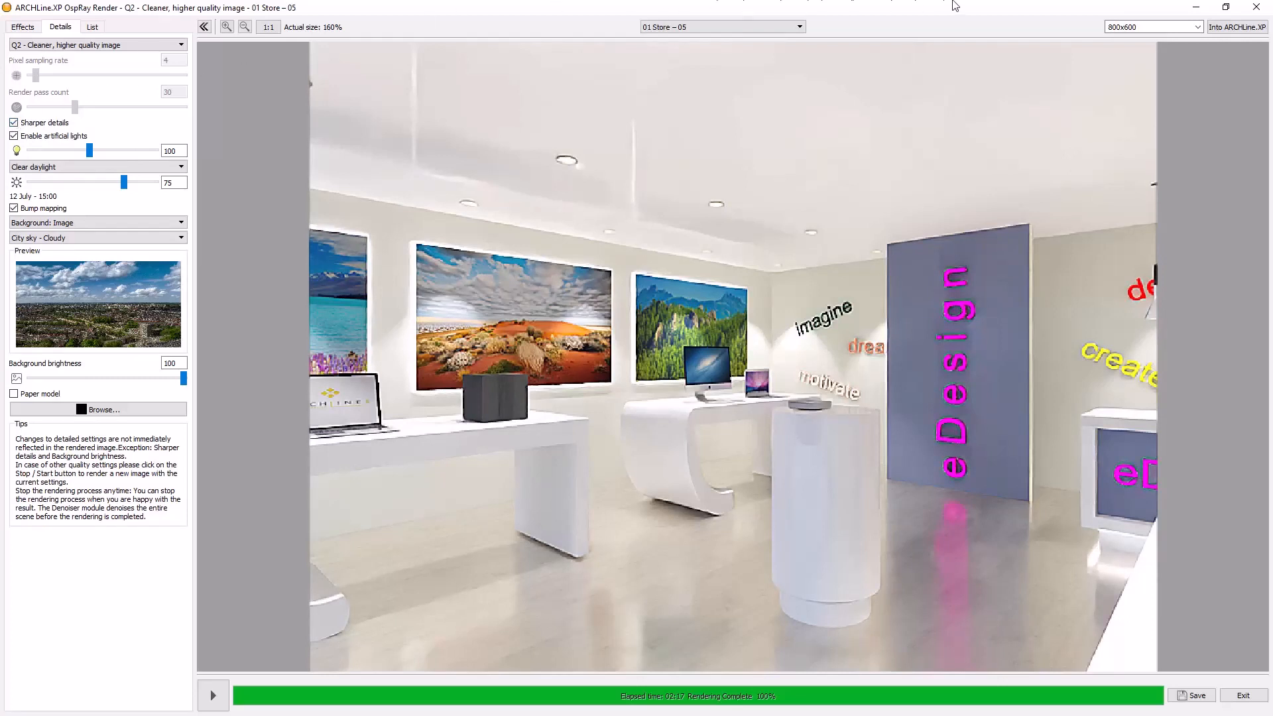
Set the render resolution to 1920x1080 and look through the available views, keeping 01 Store – 05
{"action": "left_click", "coordinate": [1196, 27]}
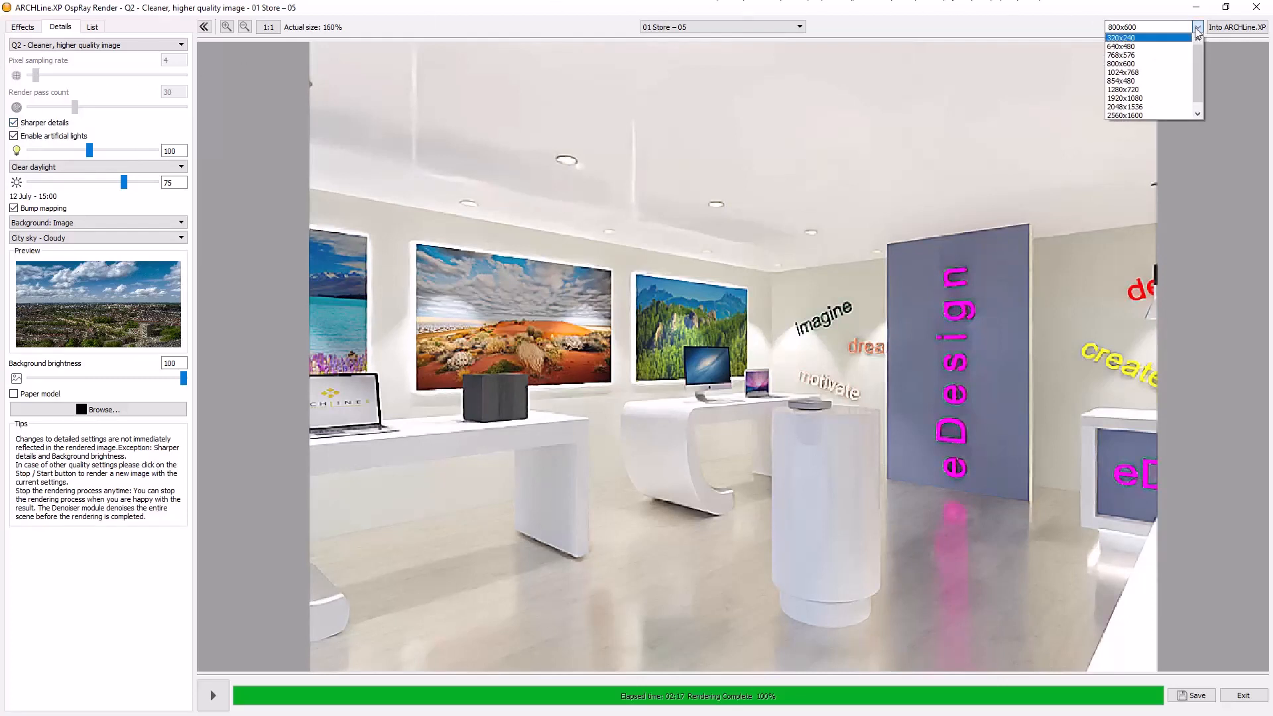
{"action": "left_click", "coordinate": [1146, 99]}
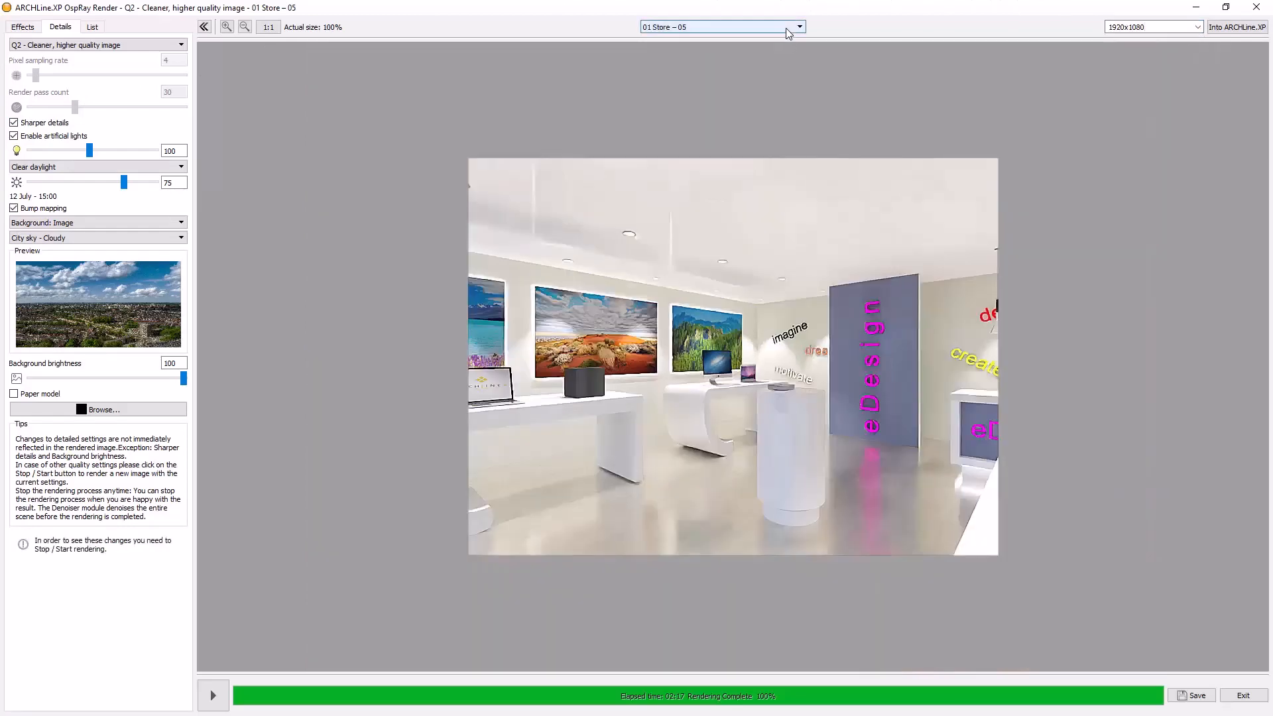
{"action": "scroll", "coordinate": [748, 134], "scroll_direction": "up", "scroll_amount": 2}
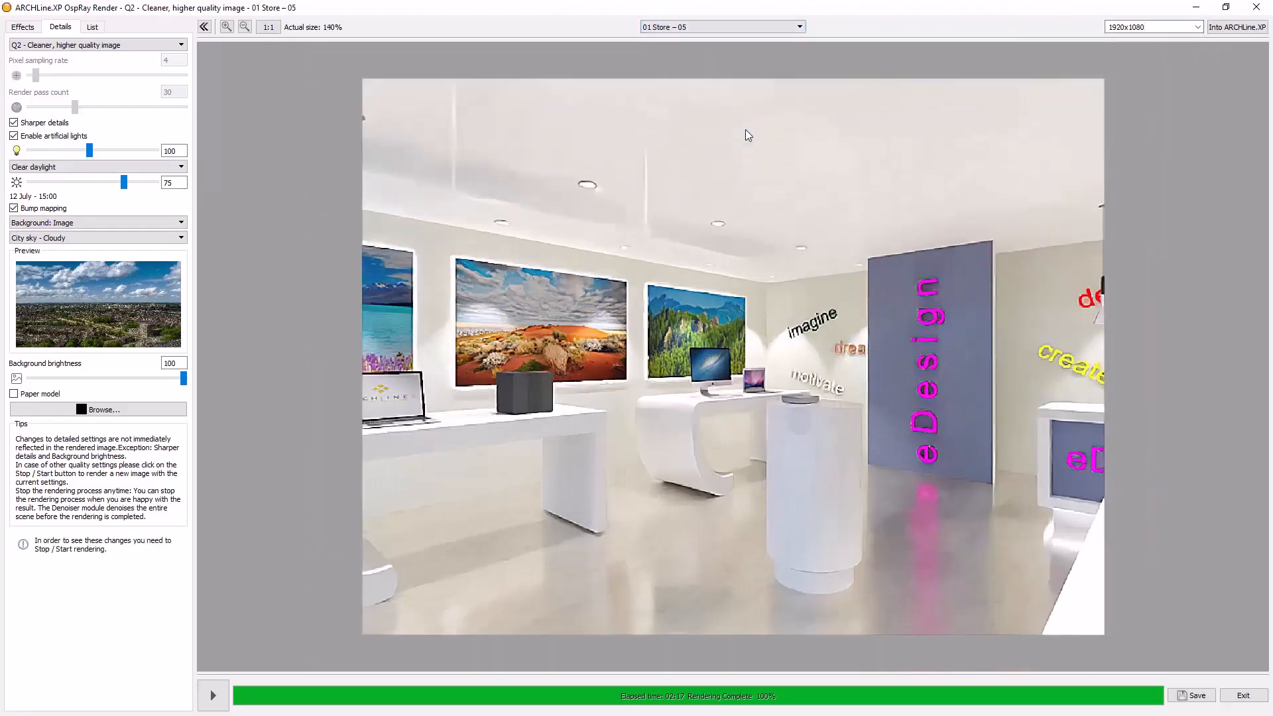
{"action": "left_click", "coordinate": [723, 25]}
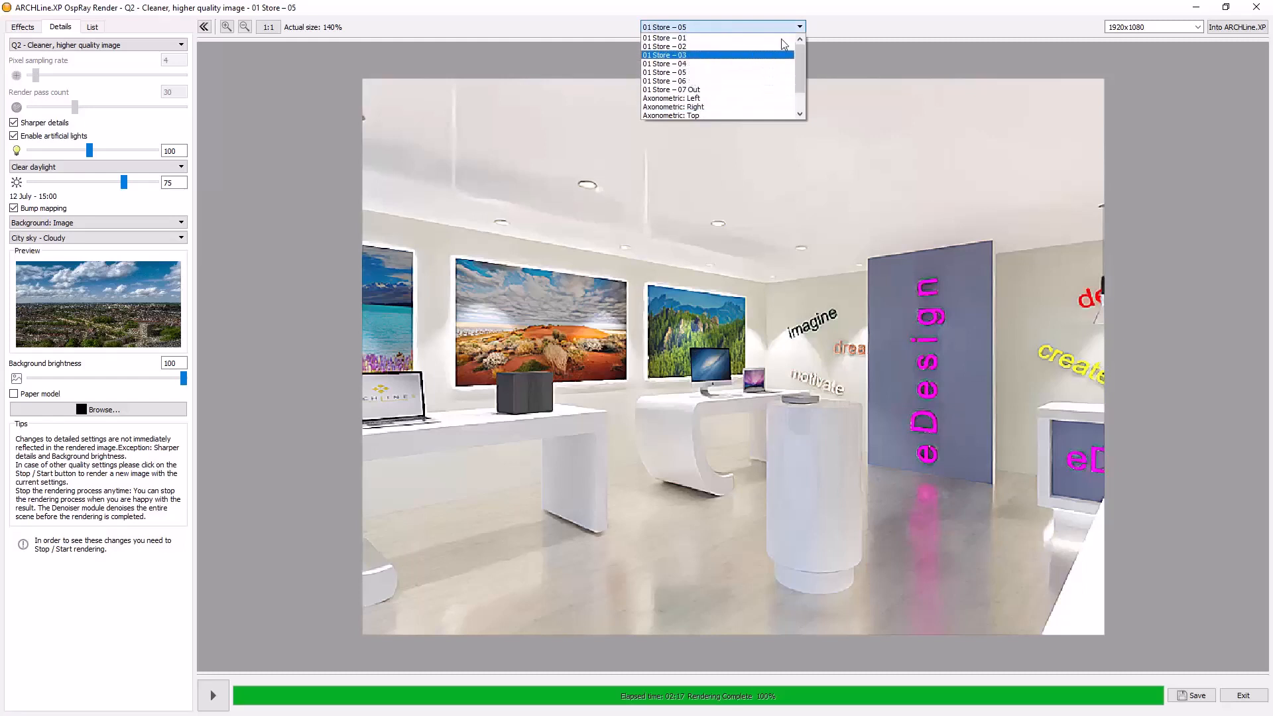
{"action": "left_click", "coordinate": [845, 28]}
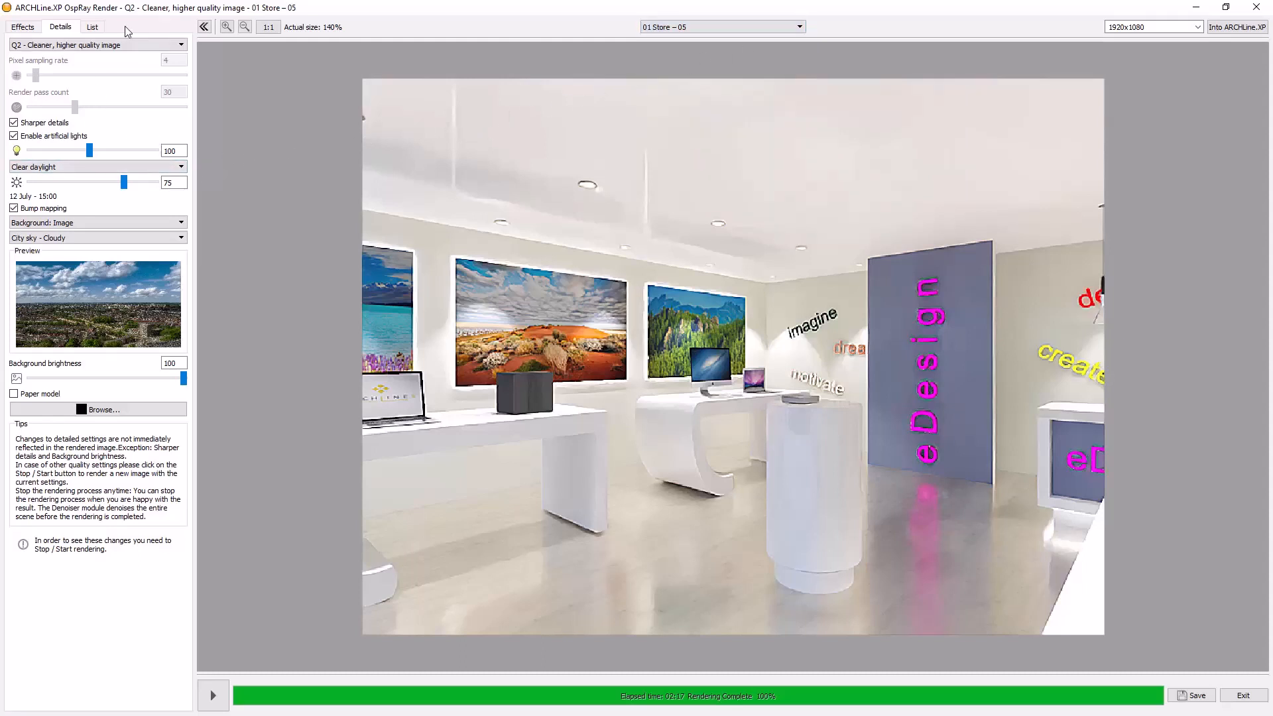
Choose the Qx - Custom settings preset with pixel sampling rate 10 and render pass count 30, and restart the rendering
{"action": "left_click", "coordinate": [119, 45]}
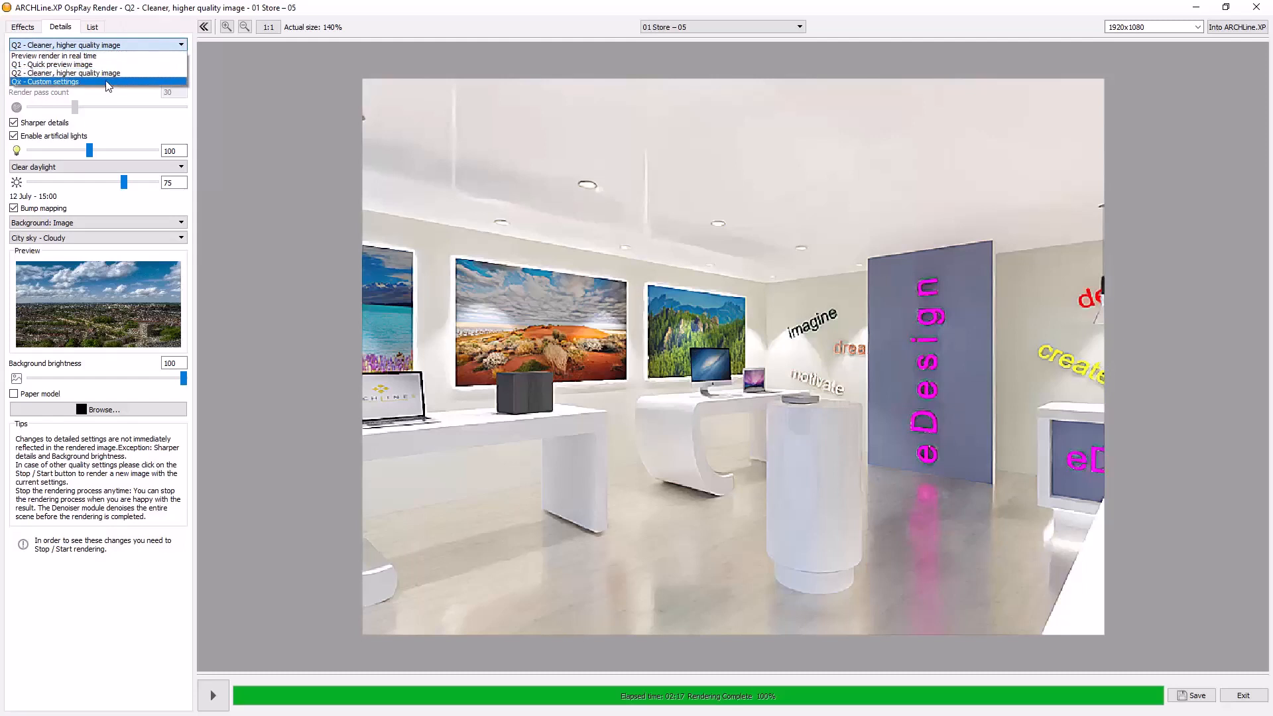
{"action": "left_click", "coordinate": [108, 81]}
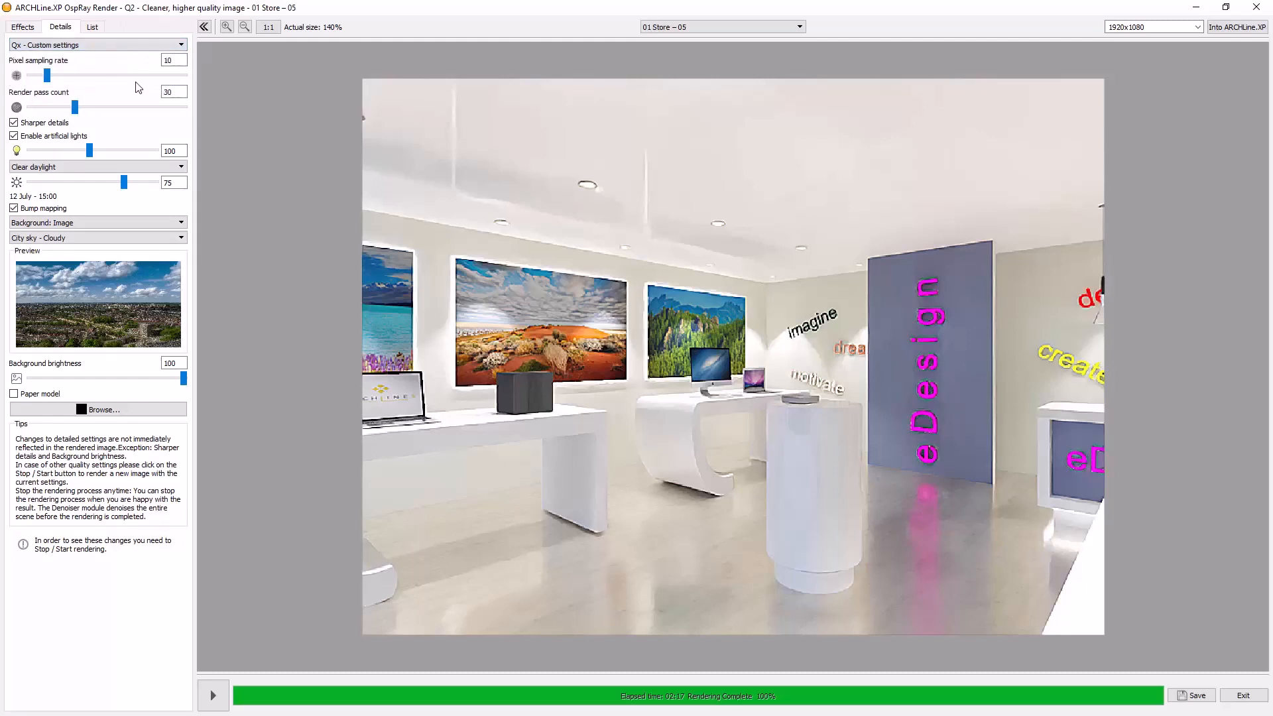
{"action": "mouse_move", "coordinate": [156, 99]}
{"action": "left_click", "coordinate": [213, 696]}
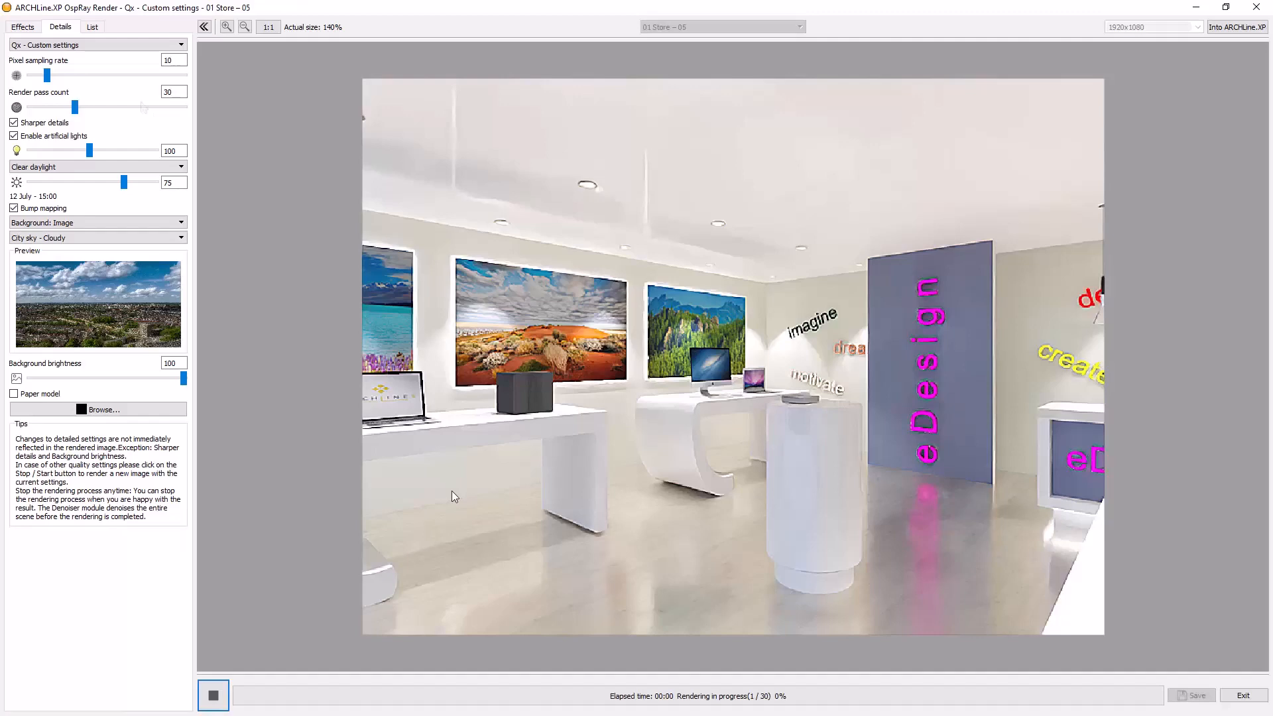
Show the list of views for batch rendering, and stop the running render using the Denoiser
{"action": "left_click", "coordinate": [93, 28]}
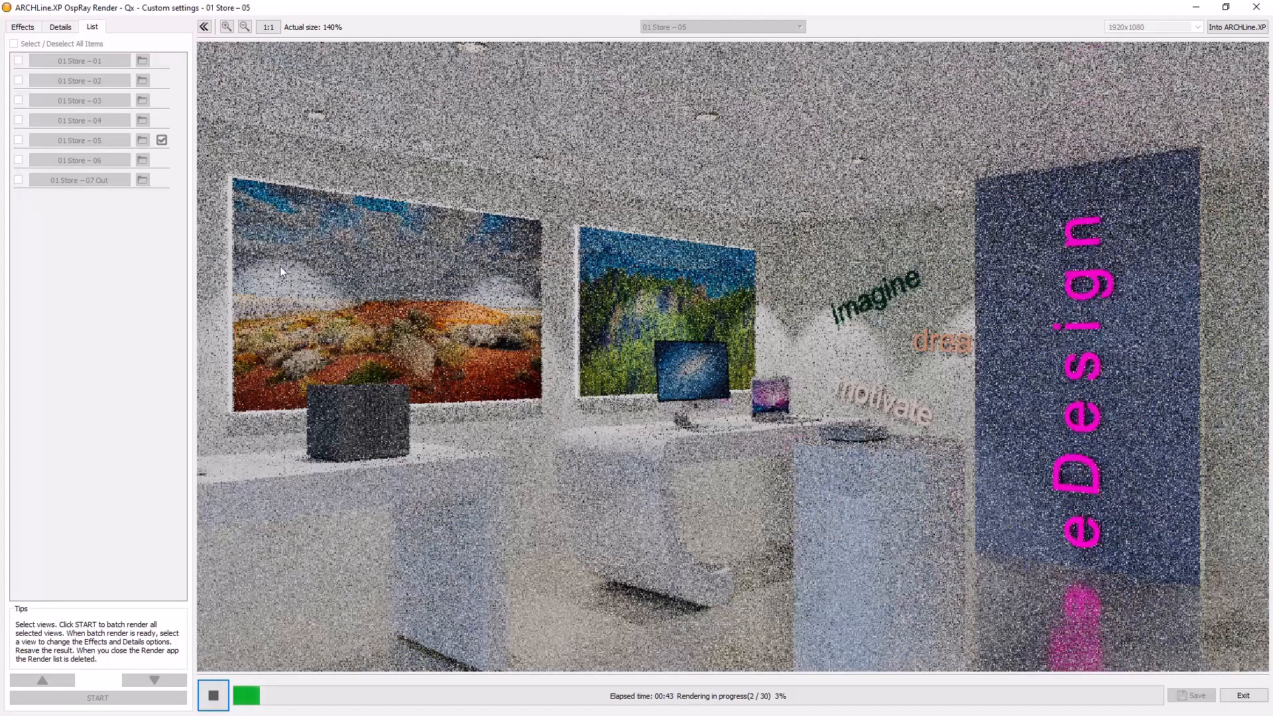
{"action": "scroll", "coordinate": [280, 266], "scroll_direction": "down", "scroll_amount": 4}
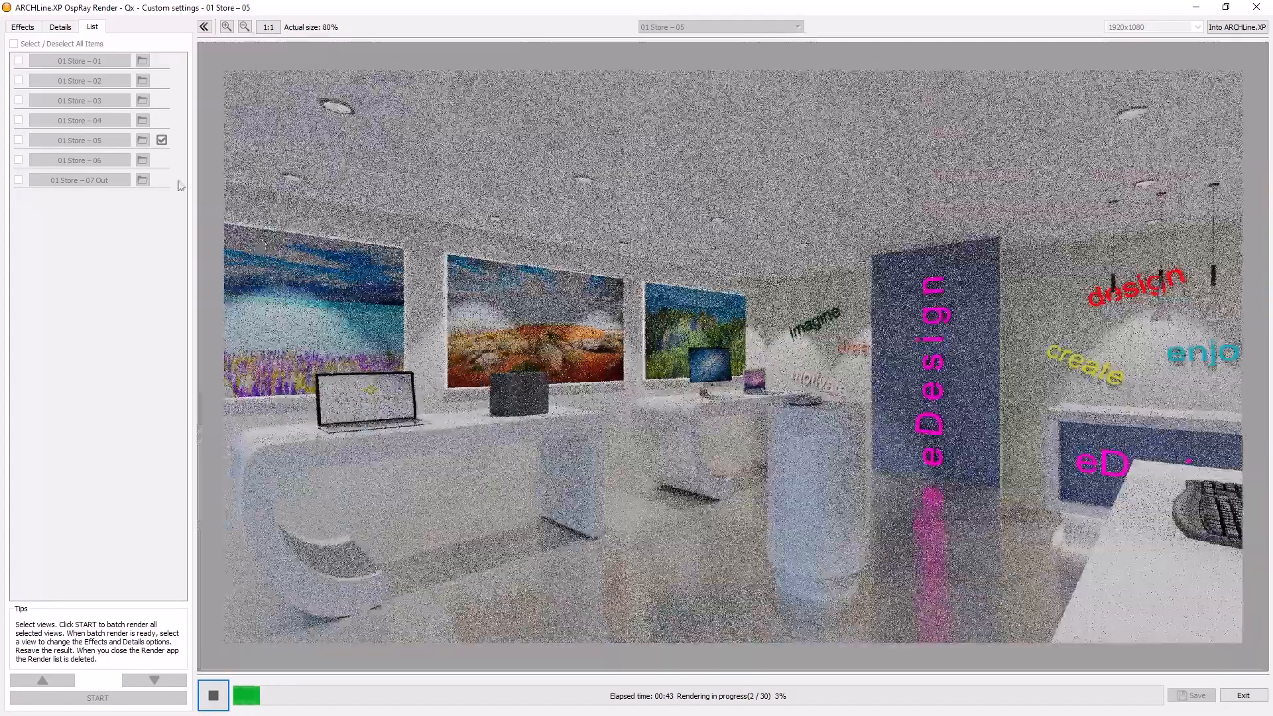
{"action": "left_click", "coordinate": [216, 699]}
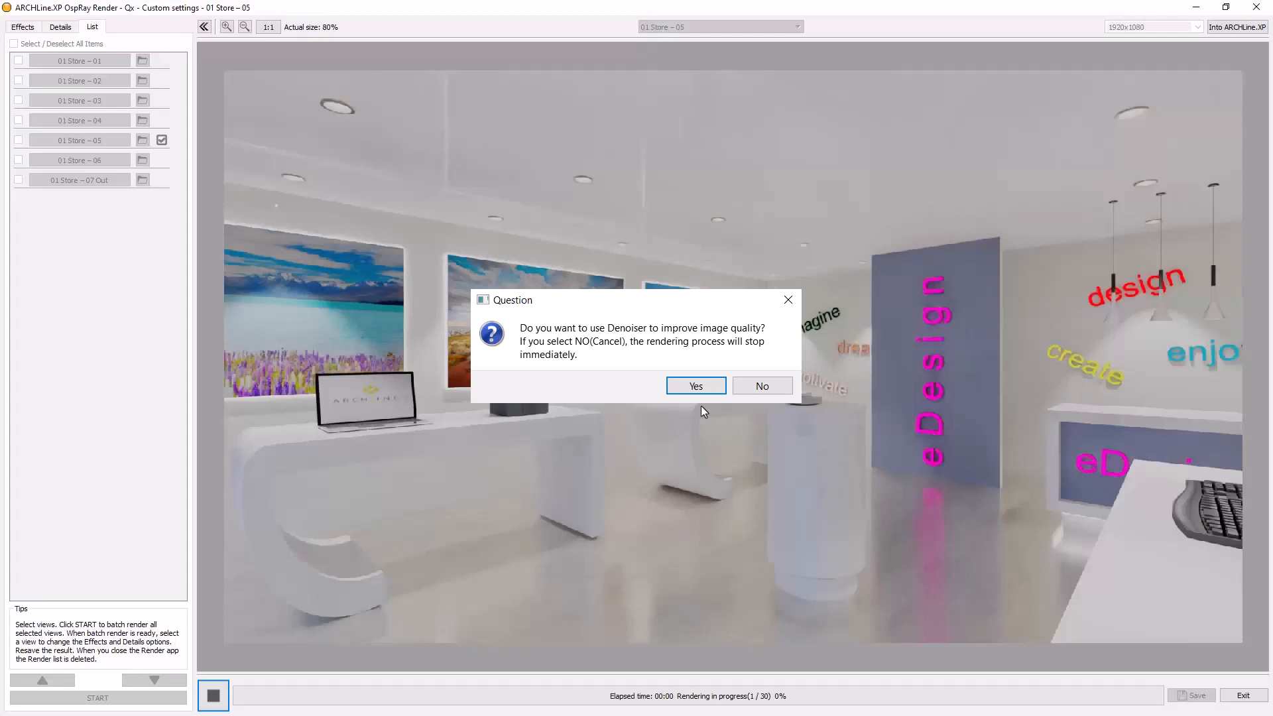
{"action": "left_click", "coordinate": [696, 386]}
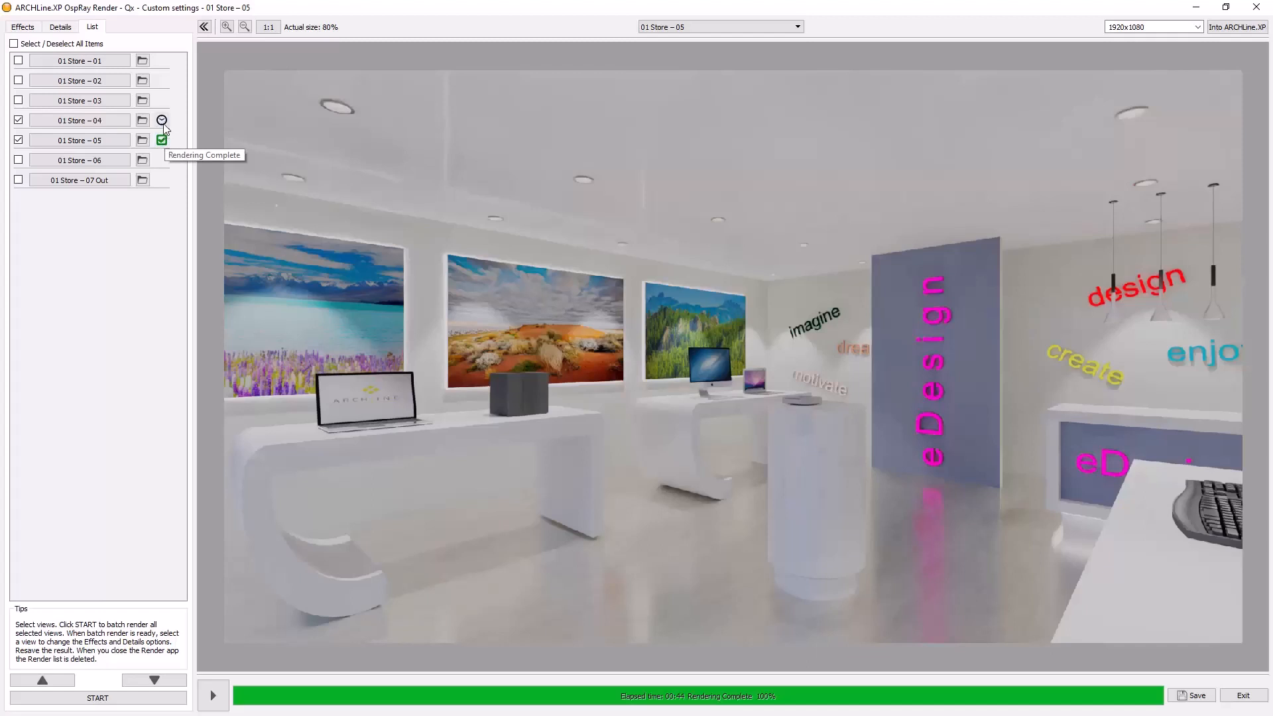
Include the views 01 Store – 05 and 01 Store – 04 in the batch render list
{"action": "left_click", "coordinate": [19, 140]}
{"action": "left_click", "coordinate": [19, 122]}
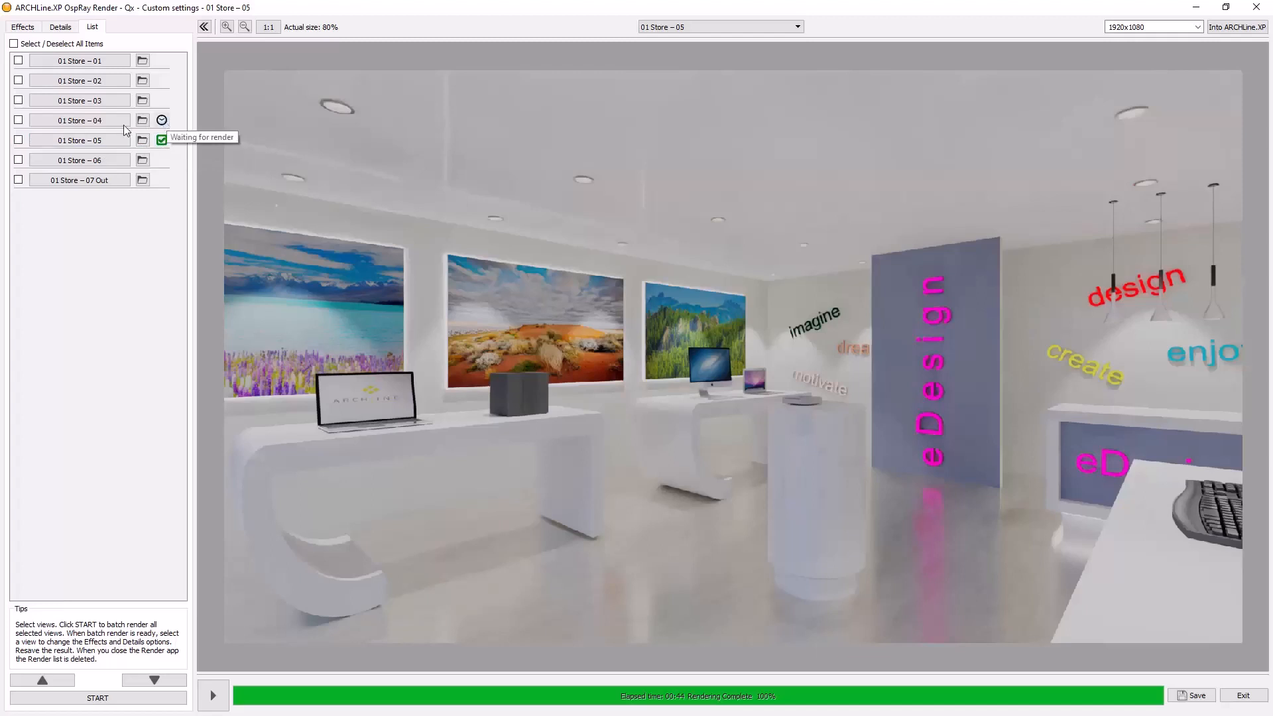
{"action": "left_click", "coordinate": [18, 141]}
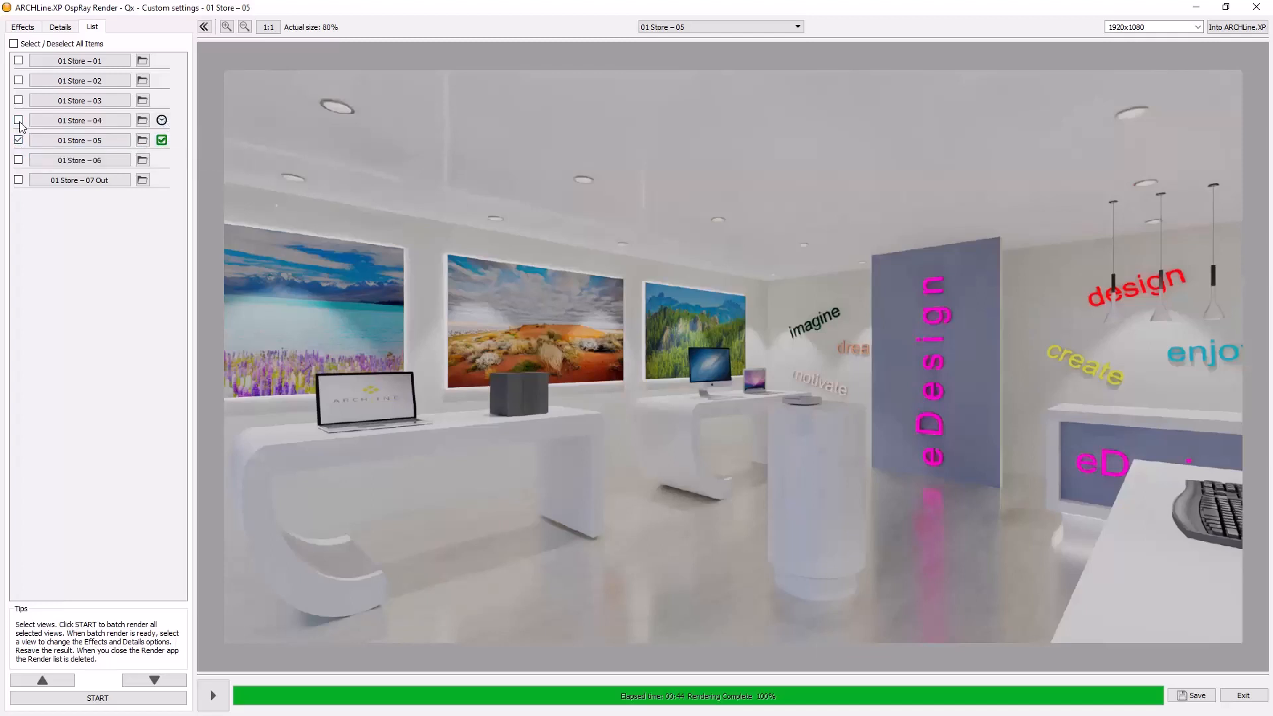
{"action": "left_click", "coordinate": [19, 122]}
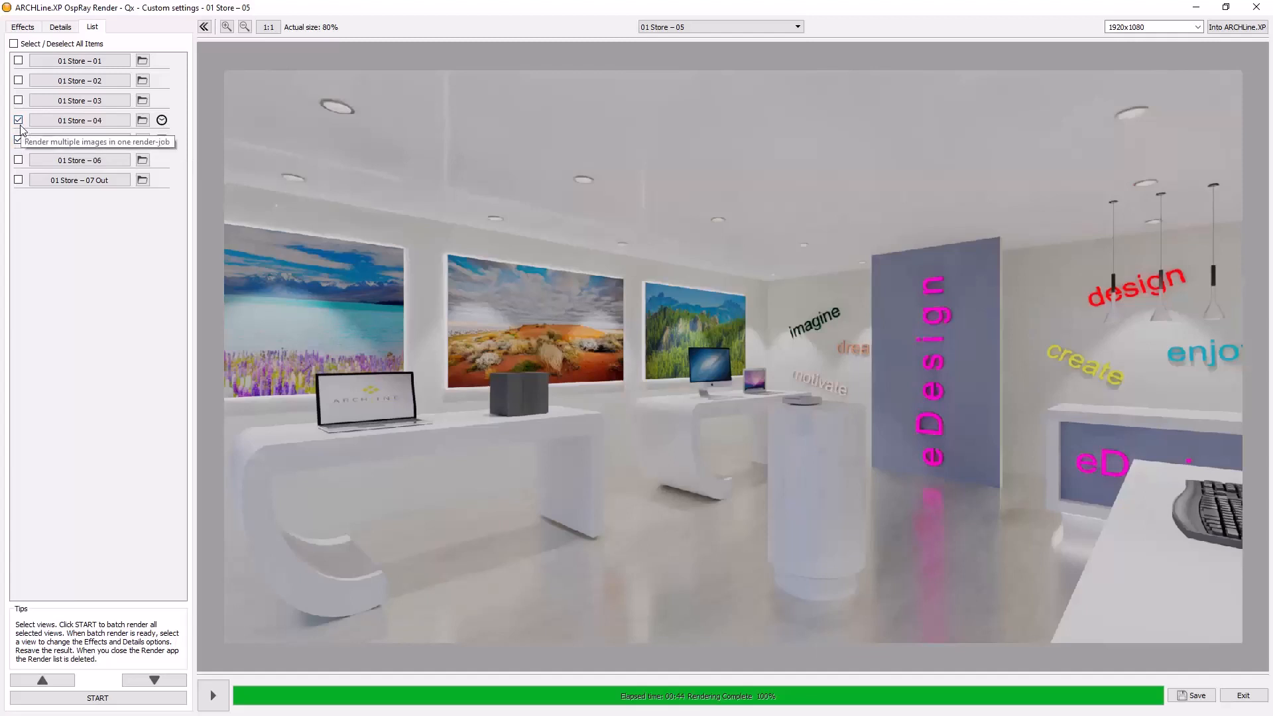